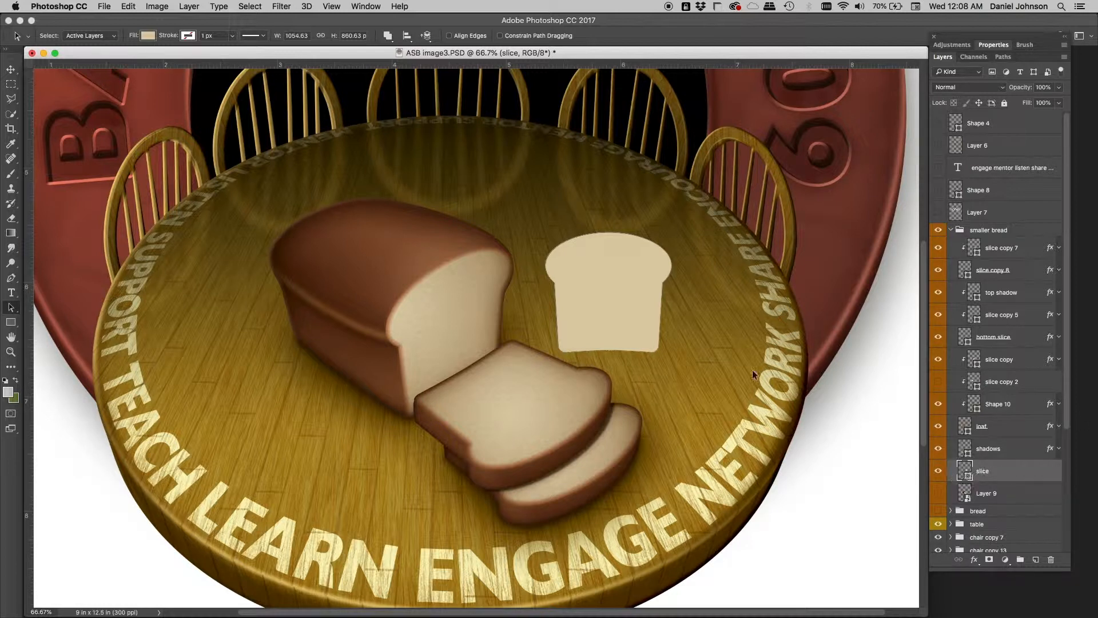
Hide the slice copy 6, bottom slice, loaf and shadows layers, and show the bread photo on Layer 9
left_click(572, 304)
left_click(938, 270)
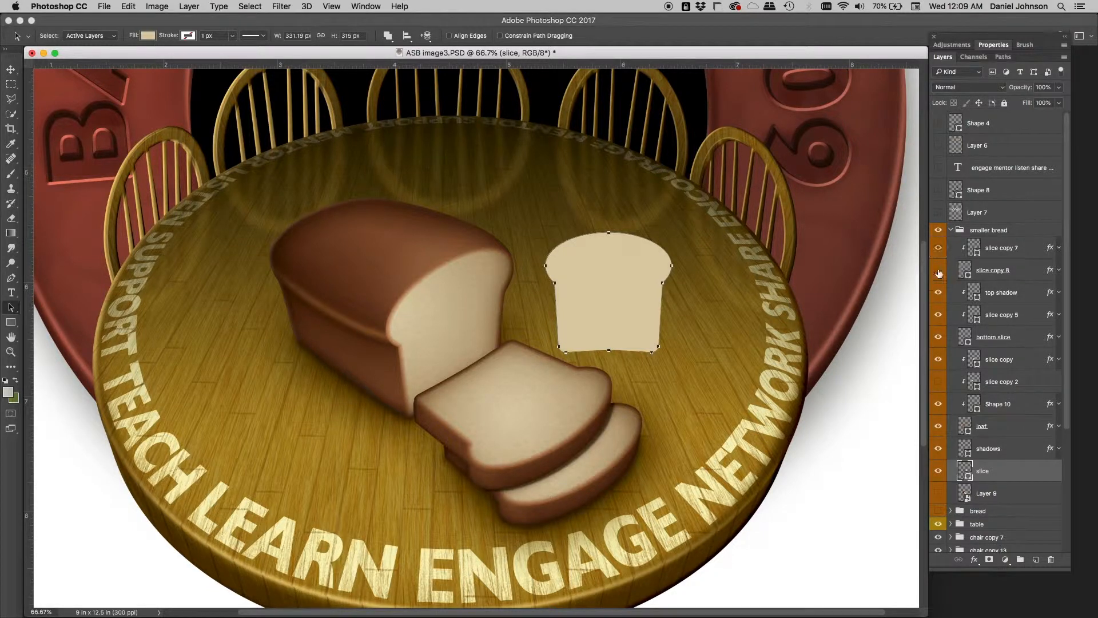
left_click(938, 338)
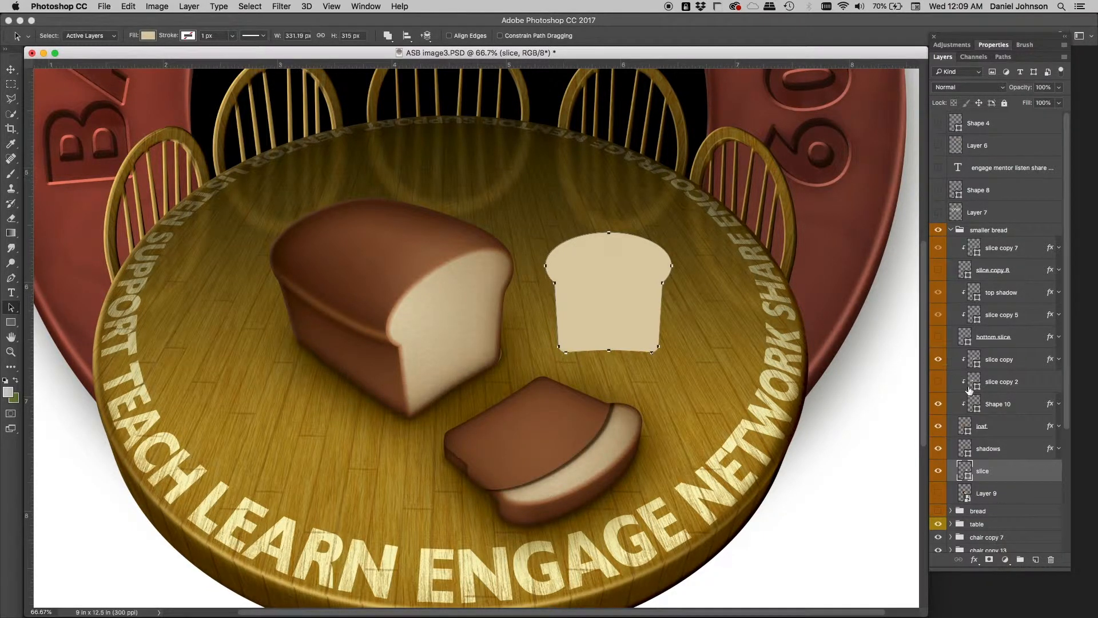
left_click(938, 428)
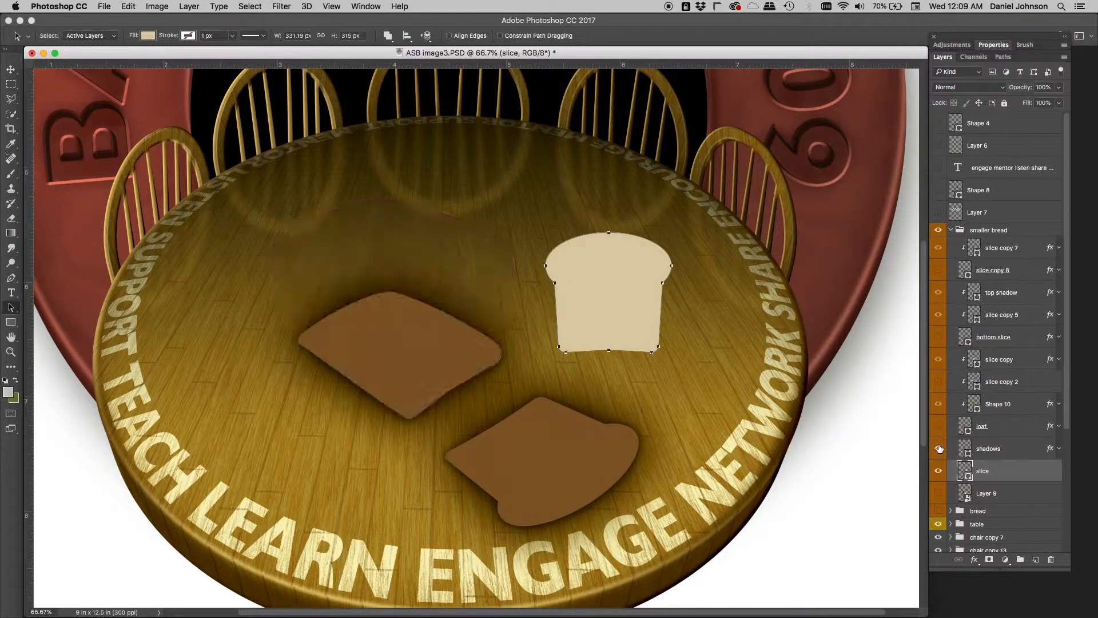
left_click(939, 449)
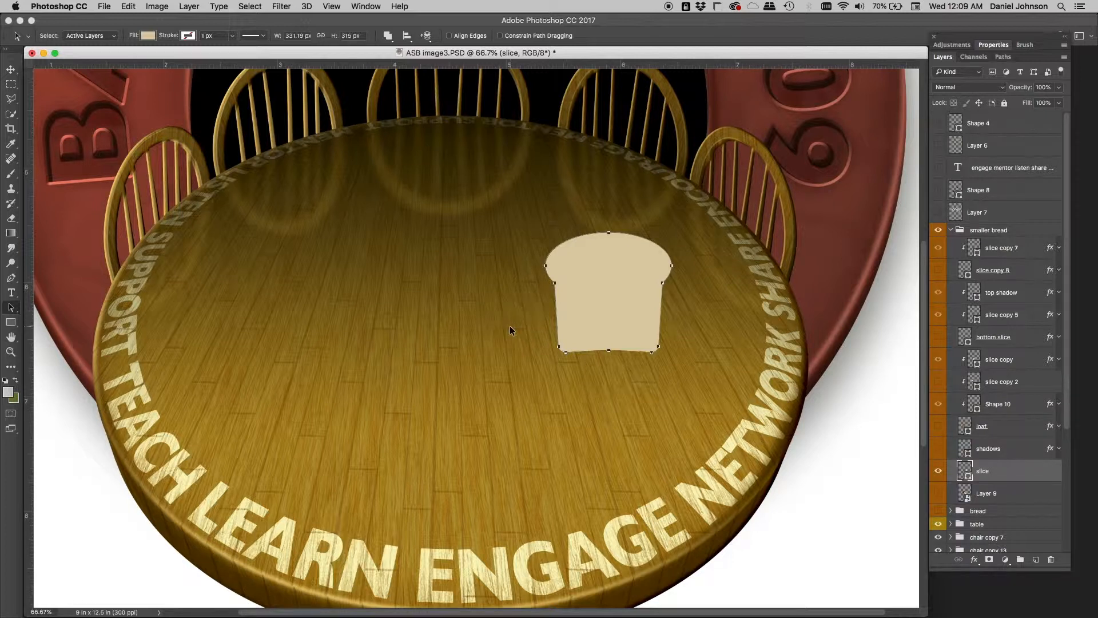
left_click(939, 493)
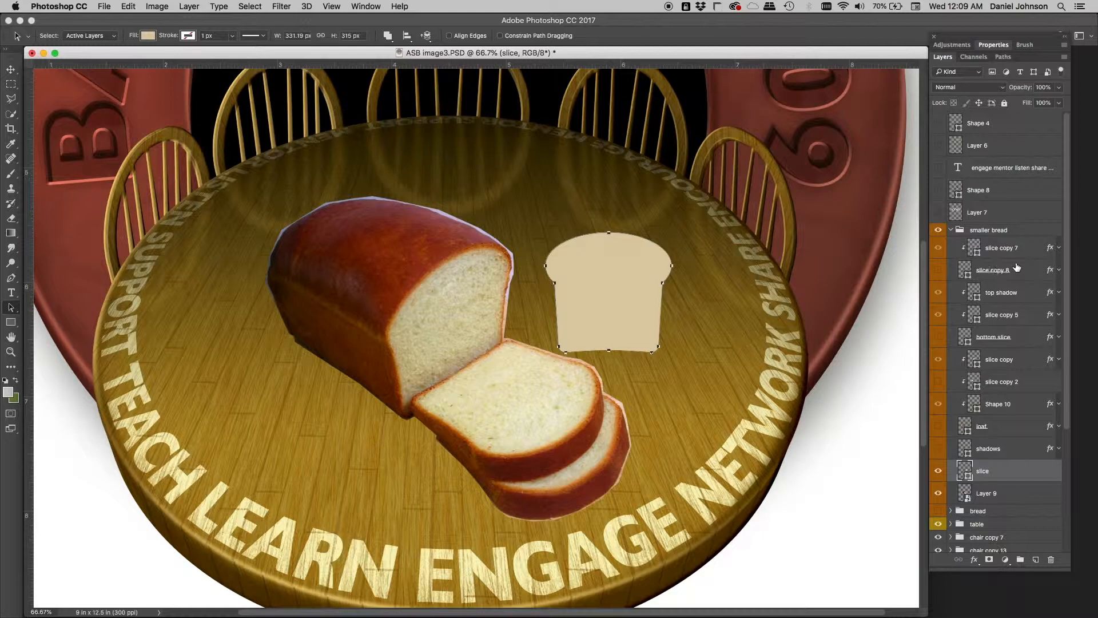
Show the Shape 4 perspective lines and reposition two line ends, one over the flat slice and one over the loaf's side
left_click(938, 123)
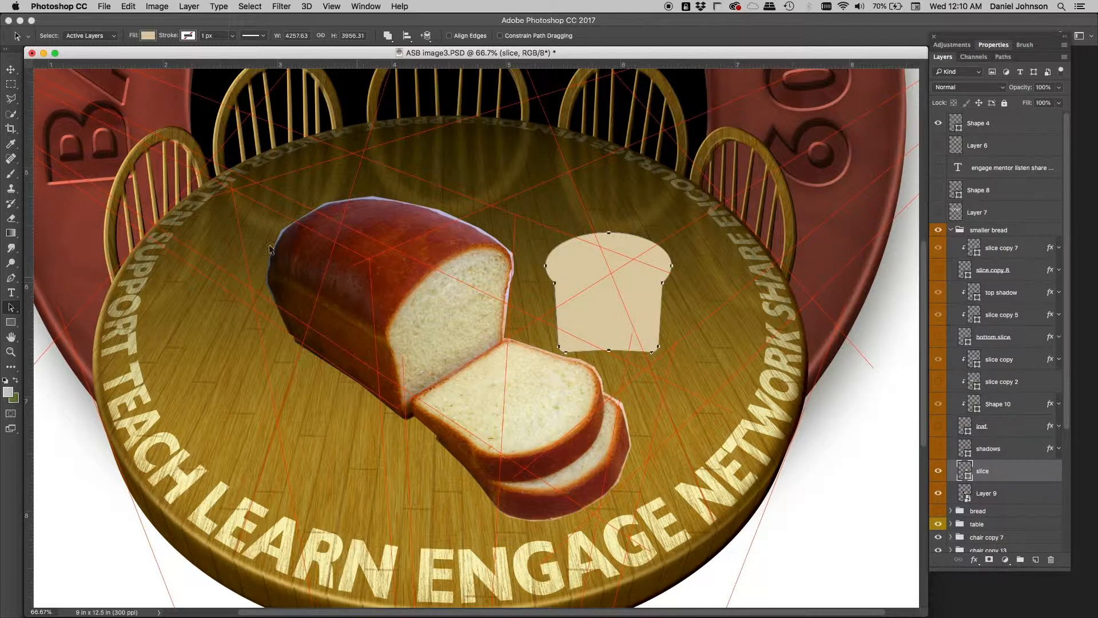
left_click(959, 124)
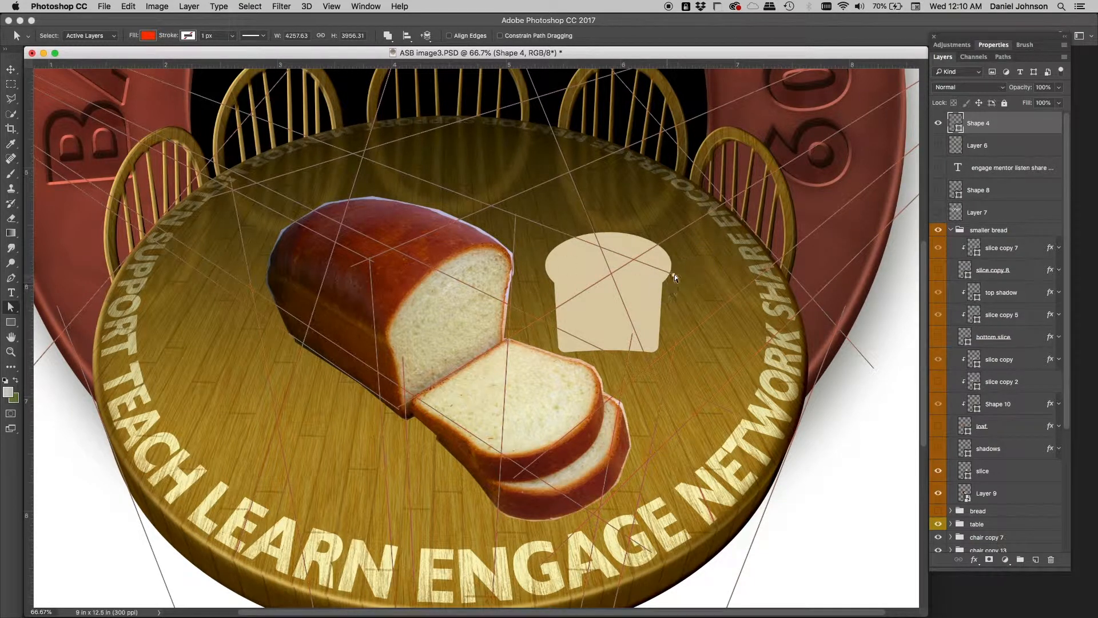
left_click_drag(674, 275, 653, 299)
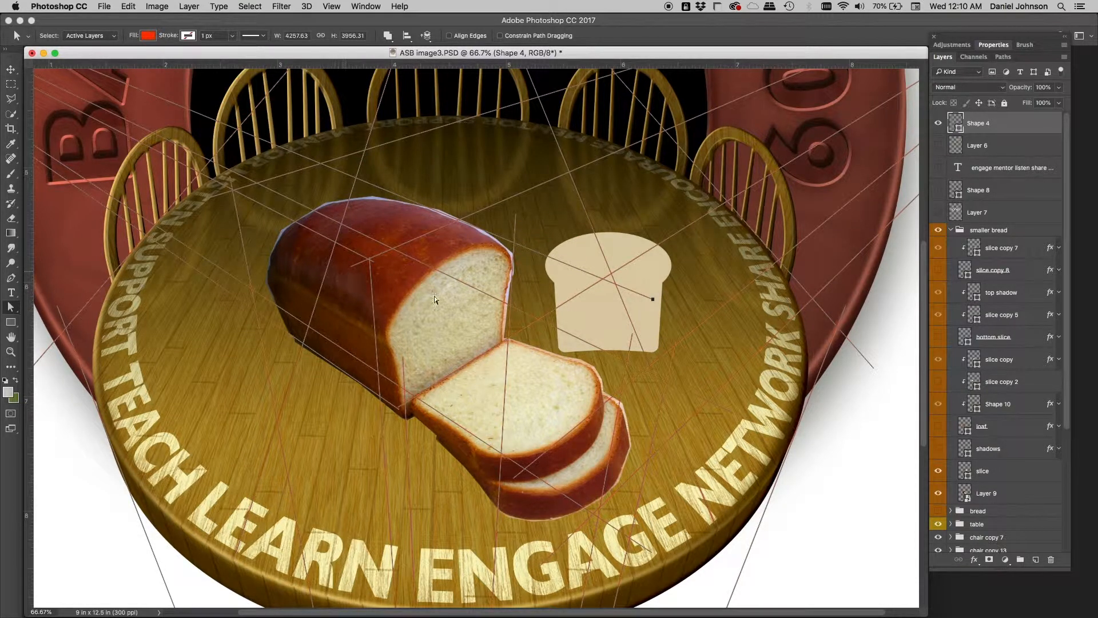
left_click(938, 428)
left_click(938, 428)
left_click(938, 427)
left_click_drag(352, 269, 352, 301)
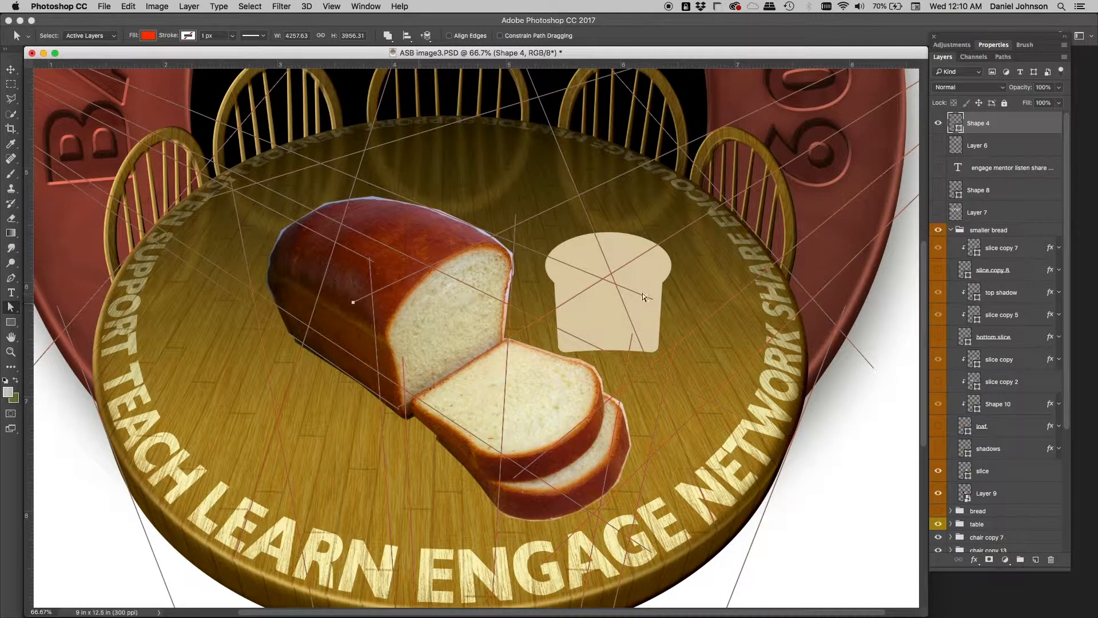
Select the flat bread shape on the slice layer and check the available path selection tools
left_click(954, 469)
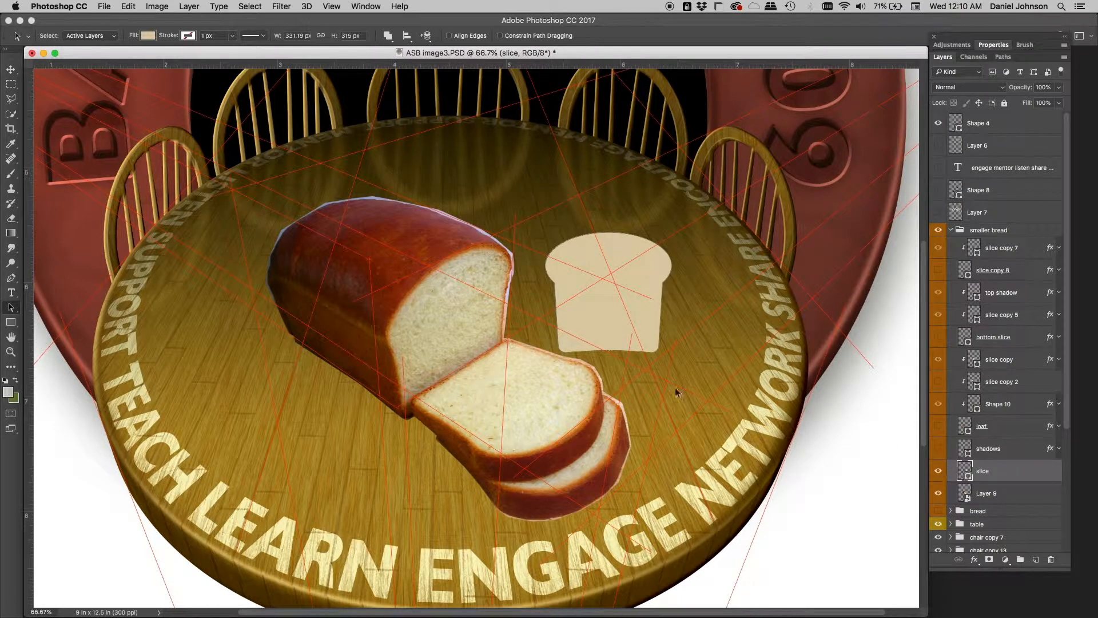
left_click(593, 327)
left_click(17, 307)
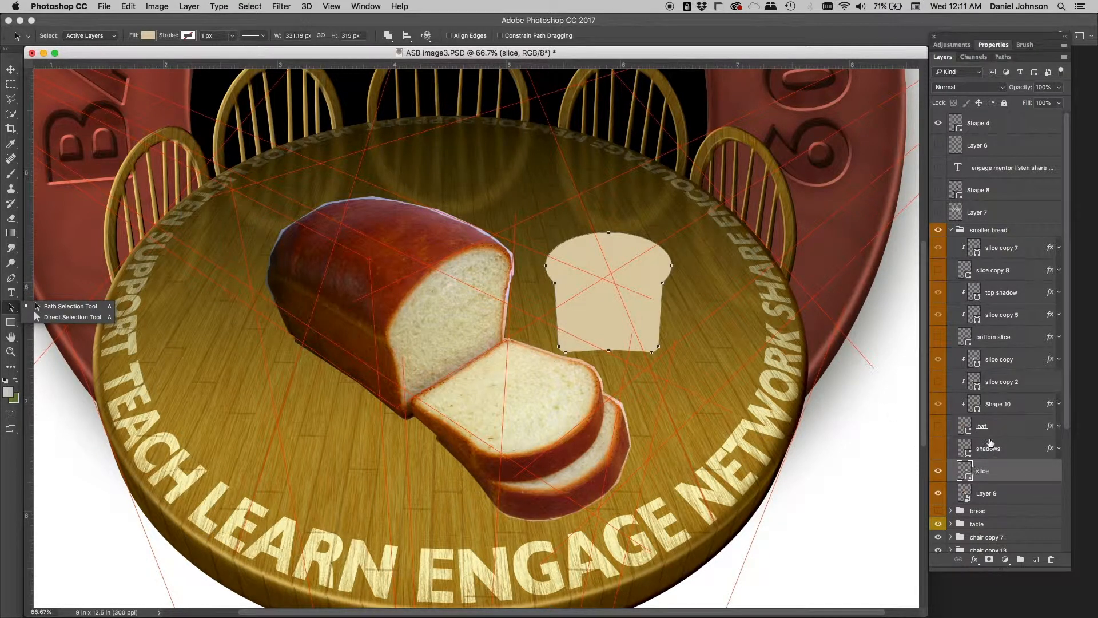
Show the loaf layer to examine its construction, turn off its clipped Shape 10 and slice copy layers, and hide the loaf again
left_click(990, 442)
left_click(938, 426)
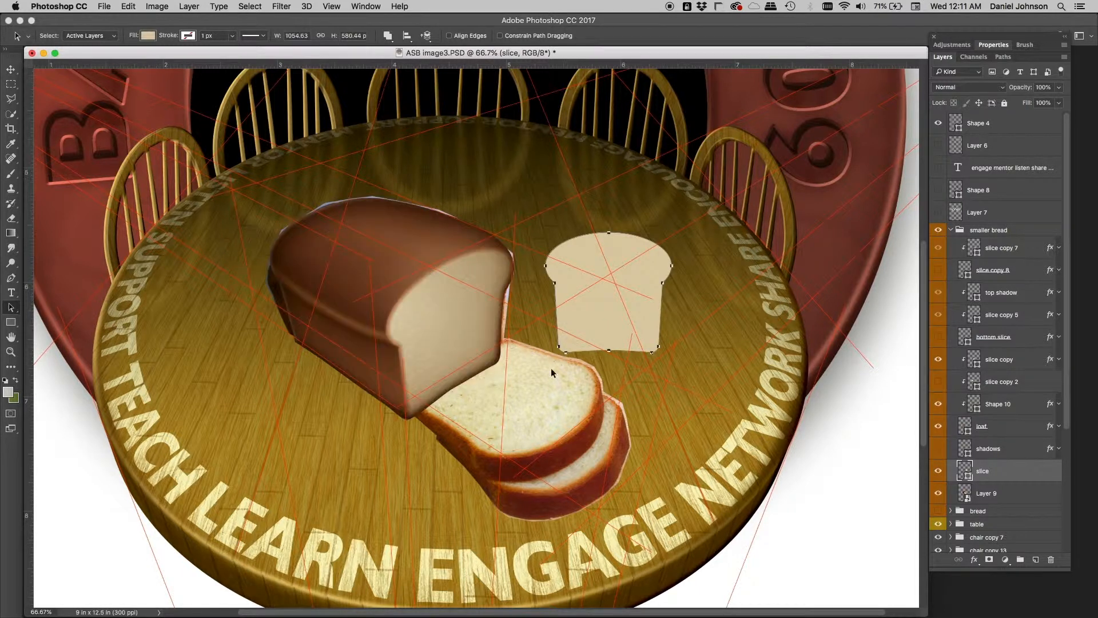
left_click(939, 405)
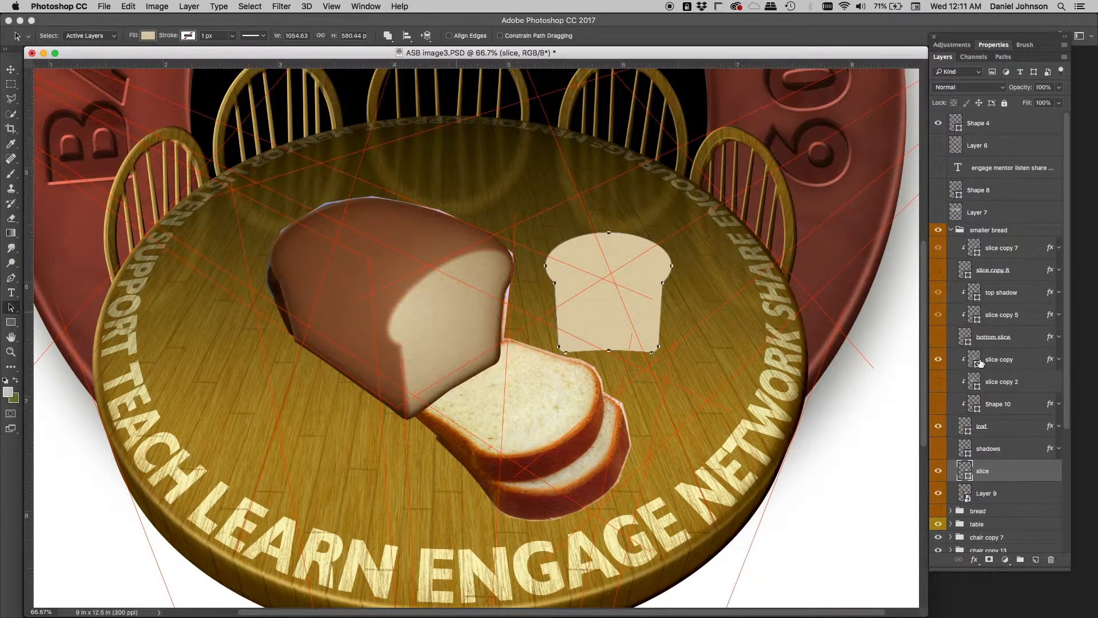
left_click(938, 359)
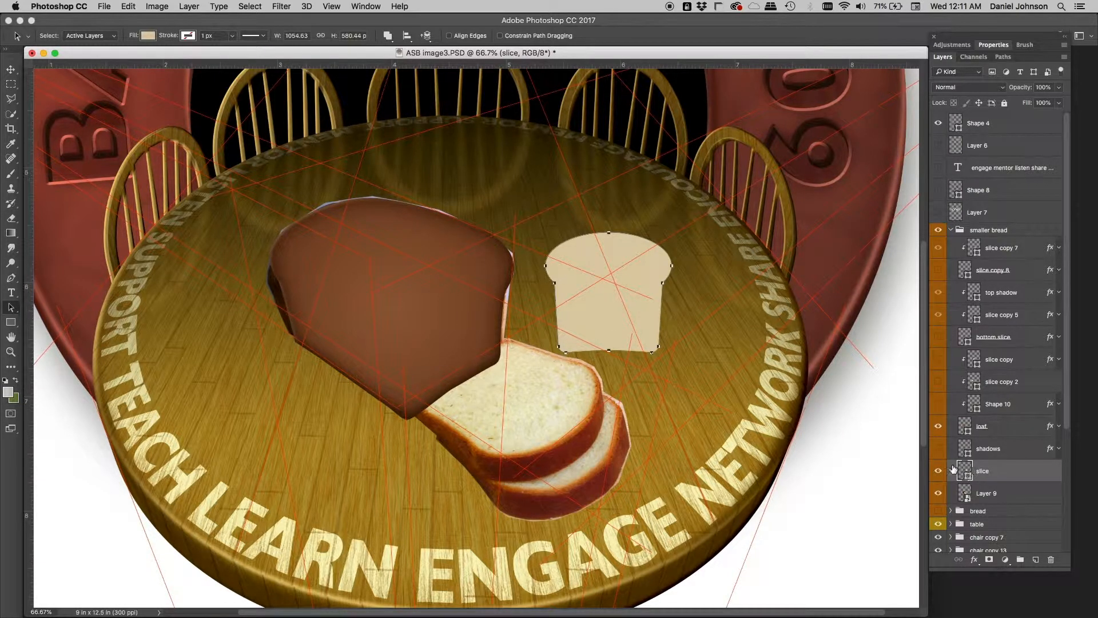
left_click(938, 427)
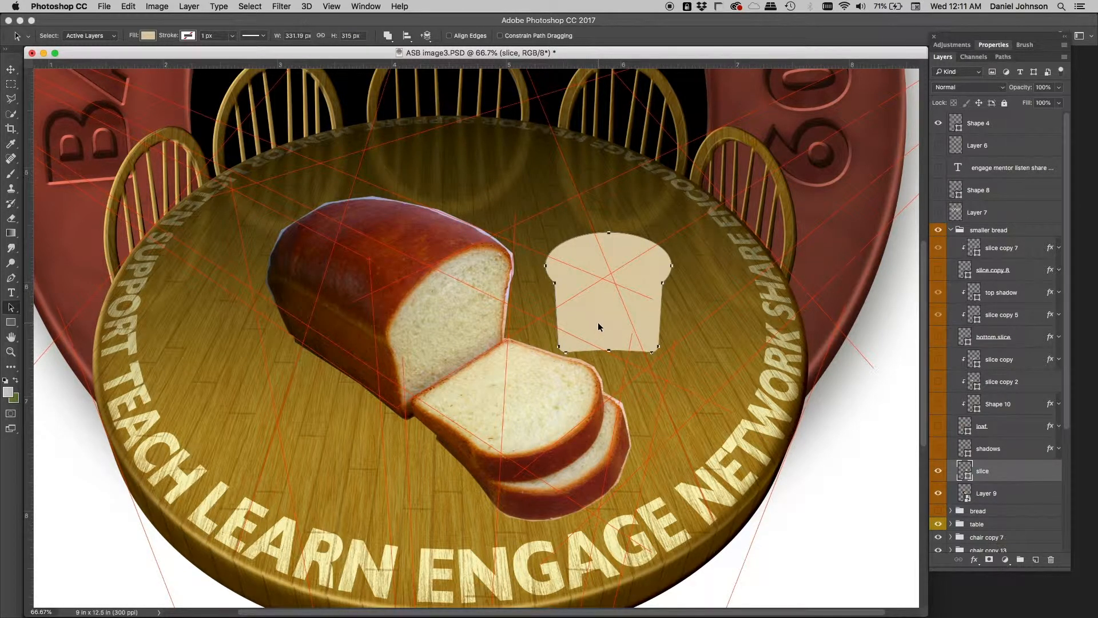
Move the flat slice toward the table's right edge and place a copy of it at the loaf's back end, ready for free transform
left_click_drag(596, 320, 674, 307)
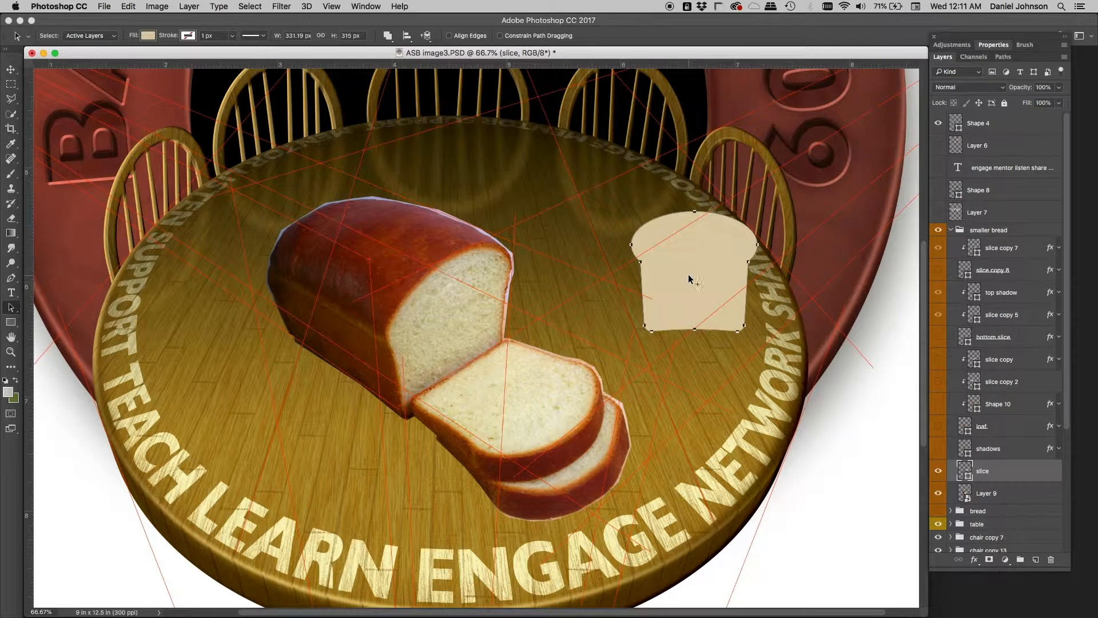
left_click_drag(688, 276, 369, 287)
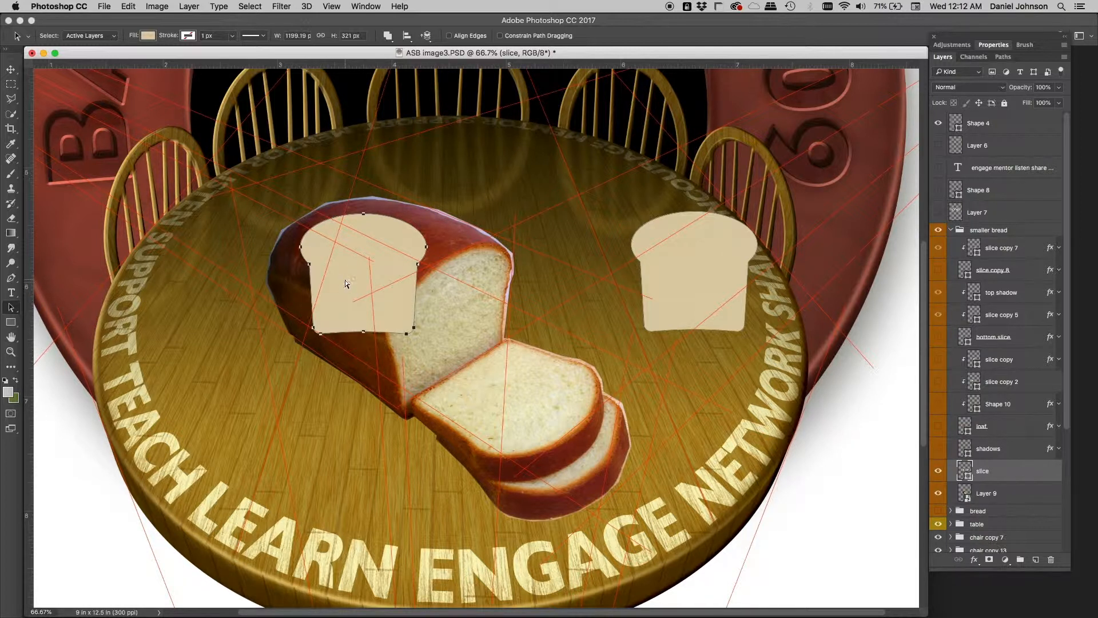
key("super+t")
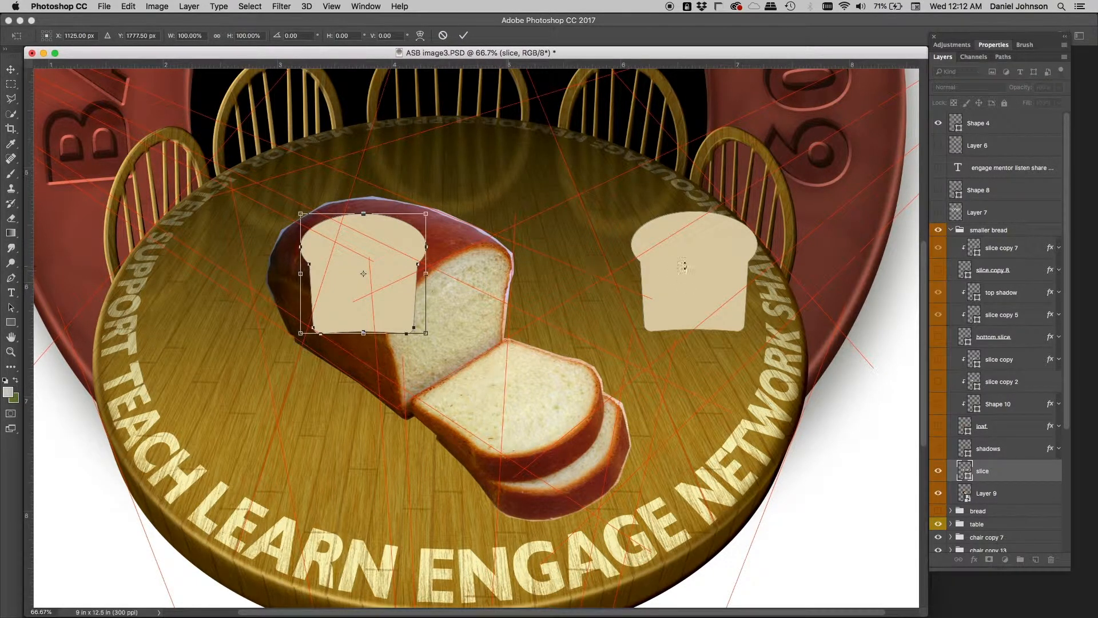
left_click_drag(344, 263, 275, 245)
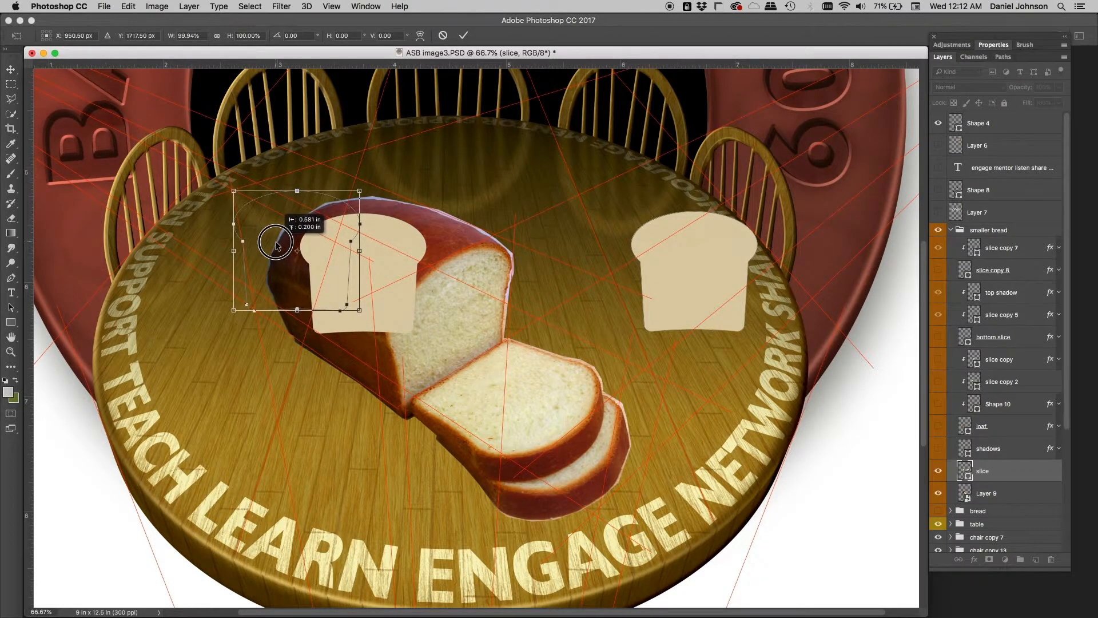
Skew the slice copy at its lower edge and corners so its sides follow the perspective lines
right_click(289, 282)
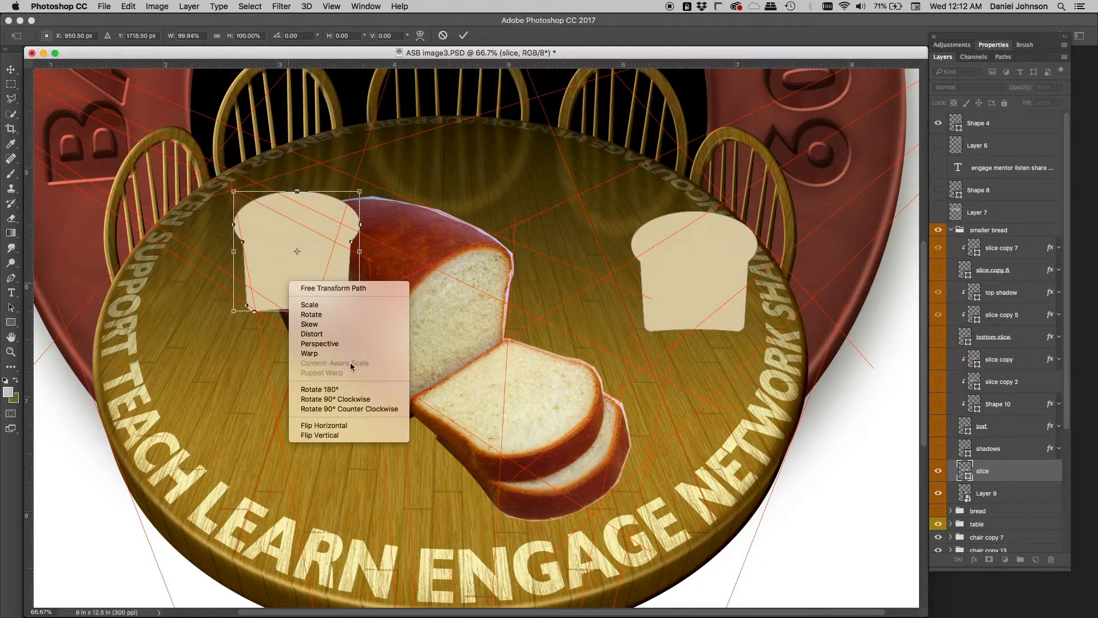
left_click(329, 324)
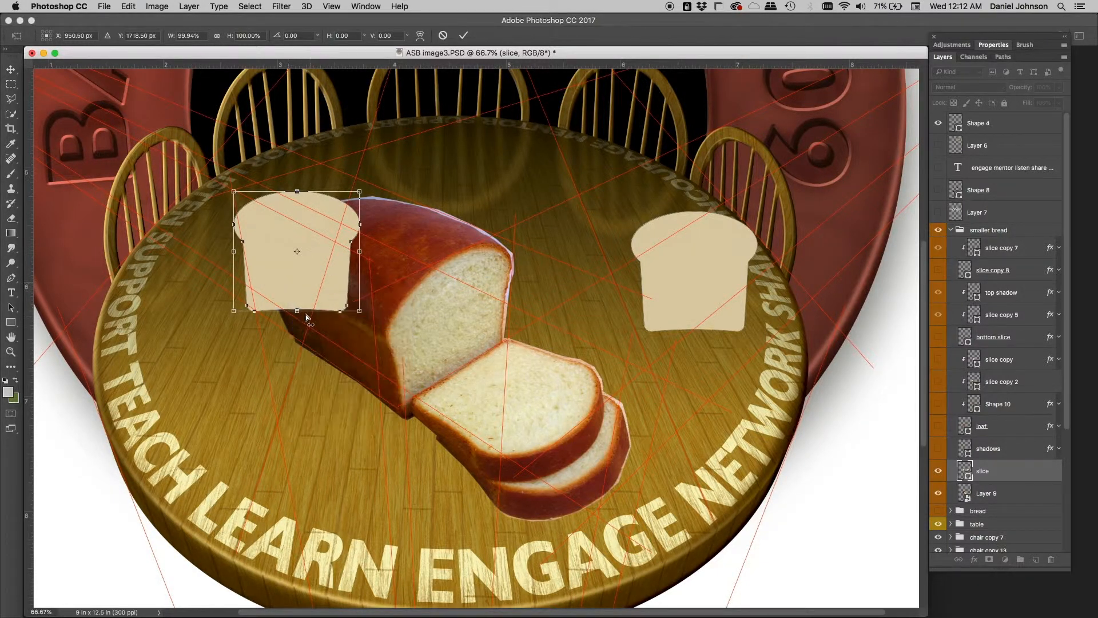
left_click_drag(298, 313, 375, 312)
left_click_drag(359, 192, 360, 152)
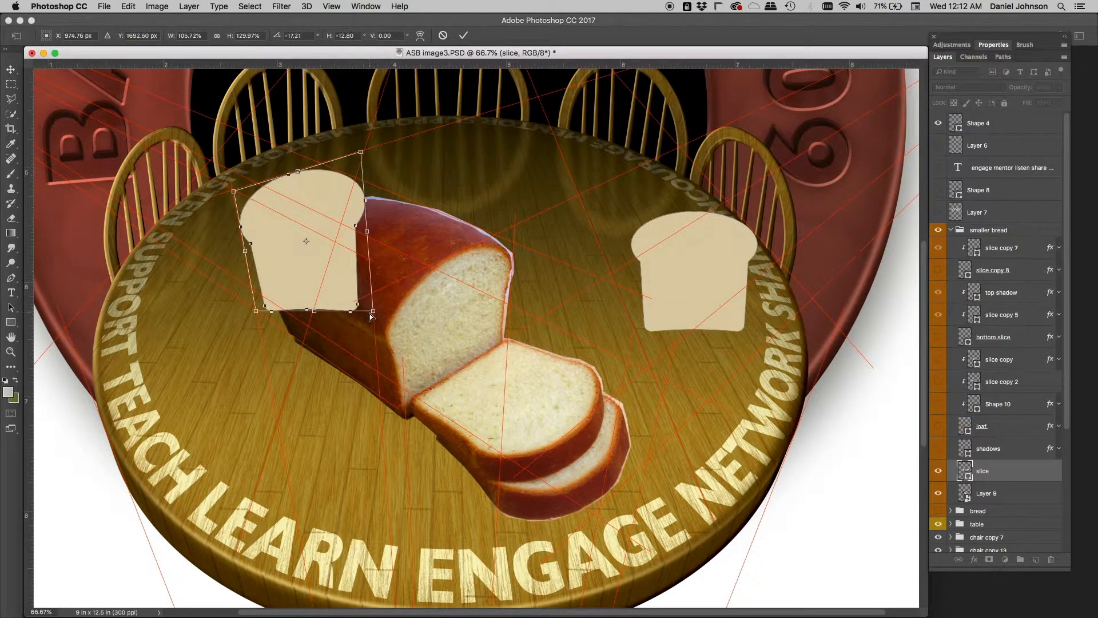
left_click_drag(373, 311, 371, 292)
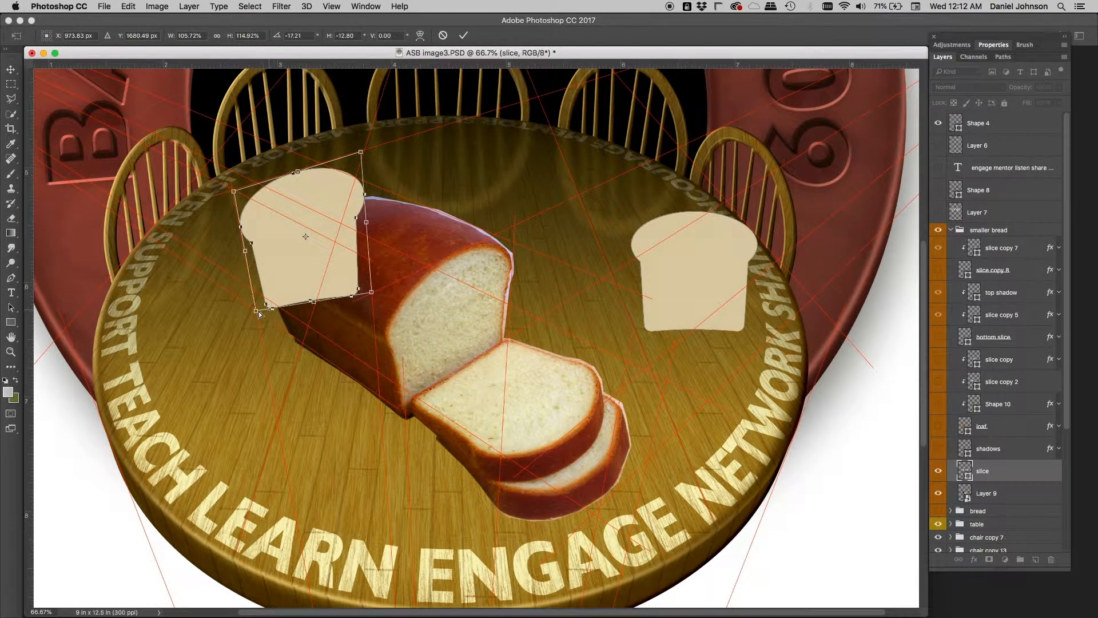
left_click_drag(258, 311, 260, 348)
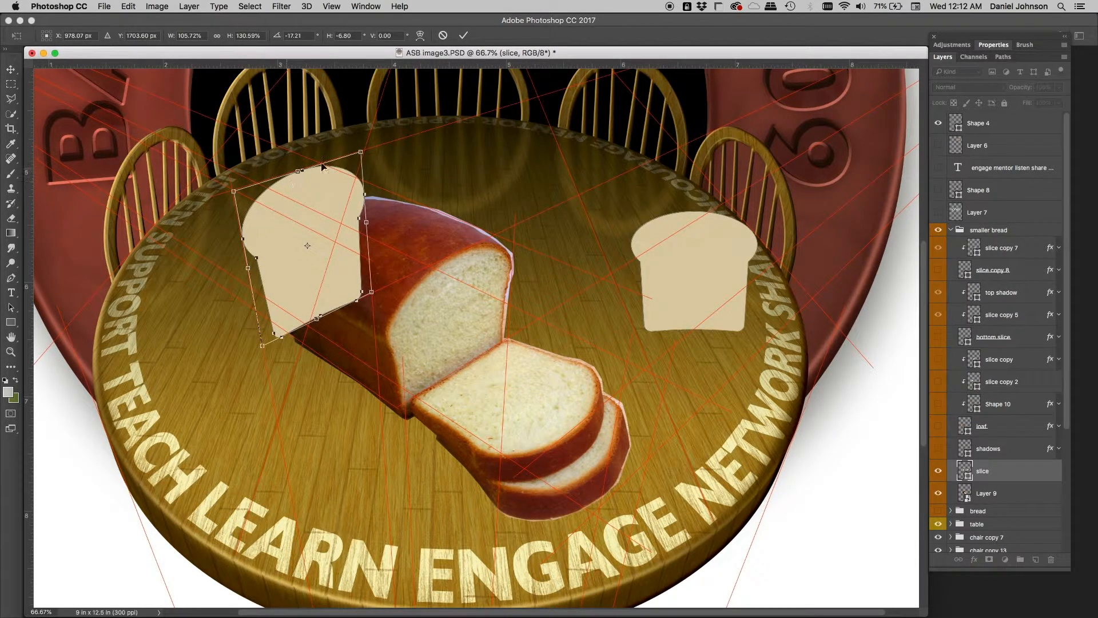
Scale the back slice copy's top edge to about 132% height, and undo a trial move toward the loaf's front
right_click(306, 180)
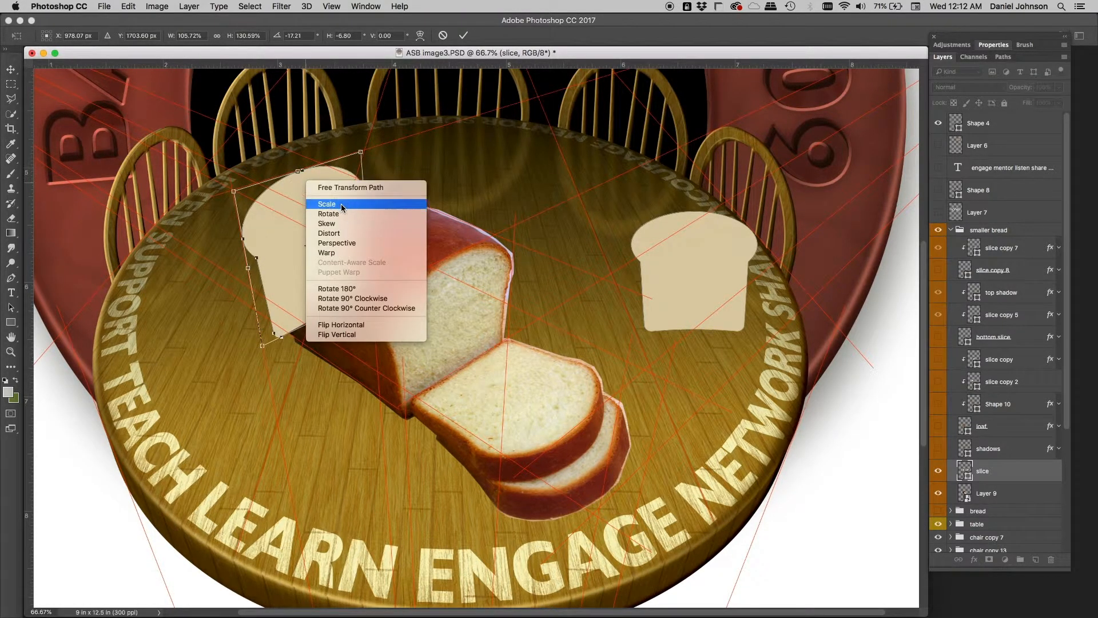
left_click(340, 203)
left_click_drag(298, 171, 298, 171)
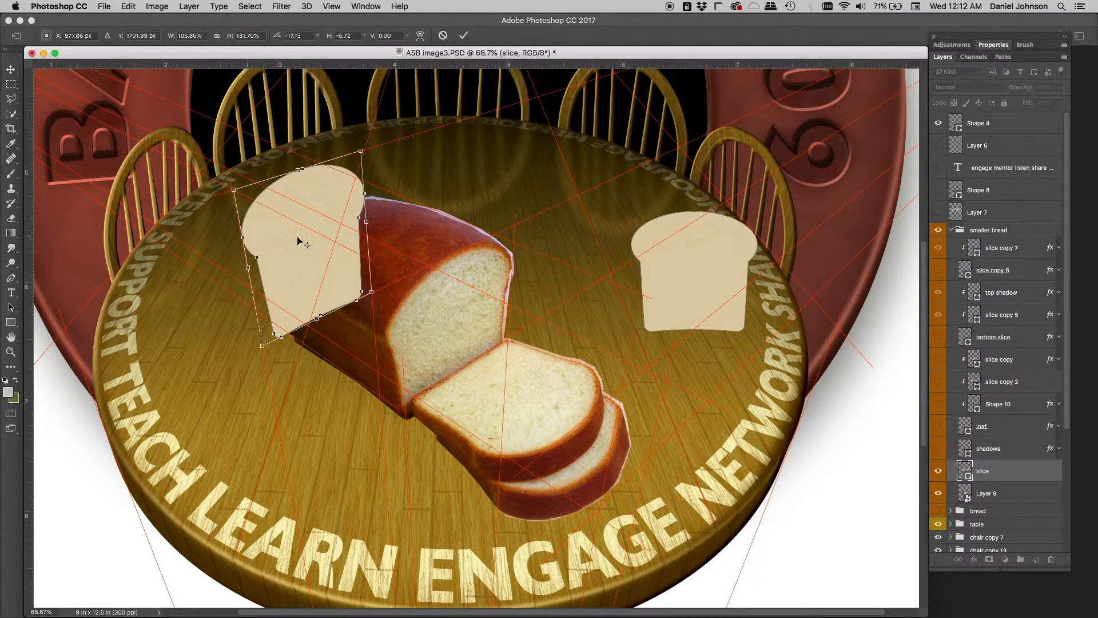
left_click_drag(279, 229, 405, 237)
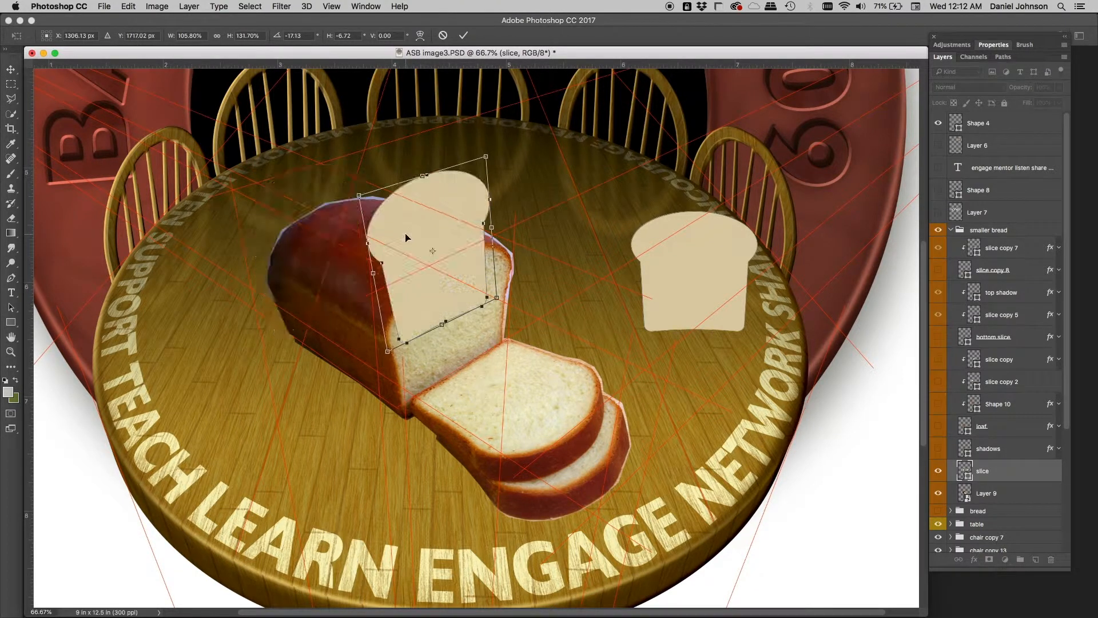
key("super+z")
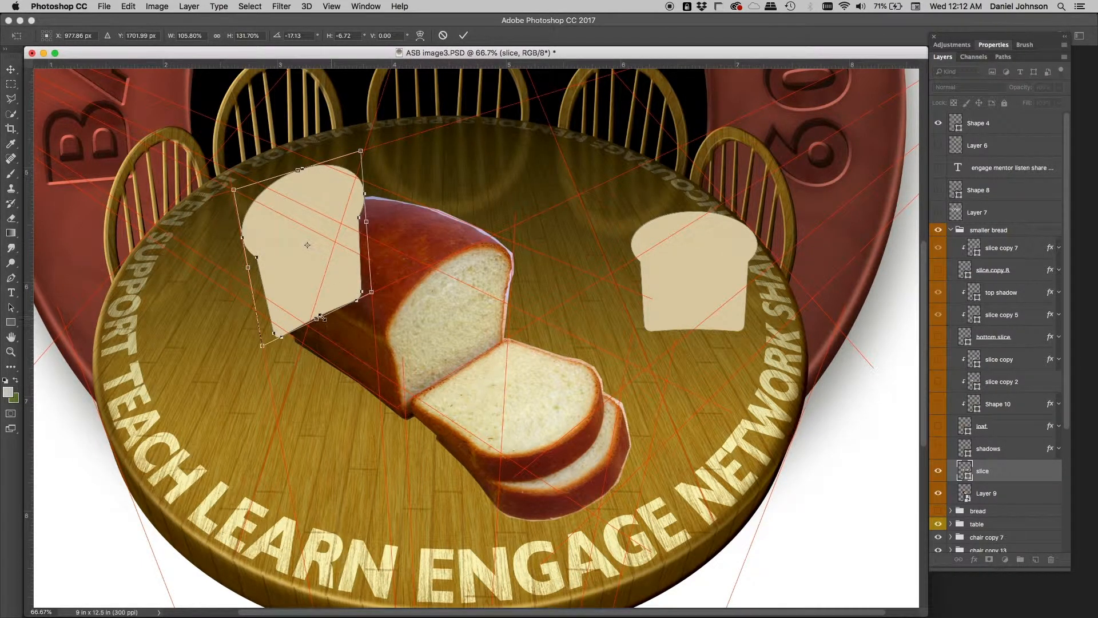
Scale the slice copy on all sides to about 106% width and 113% height to fit the loaf's back end, and apply the transform
left_click_drag(320, 316, 319, 334)
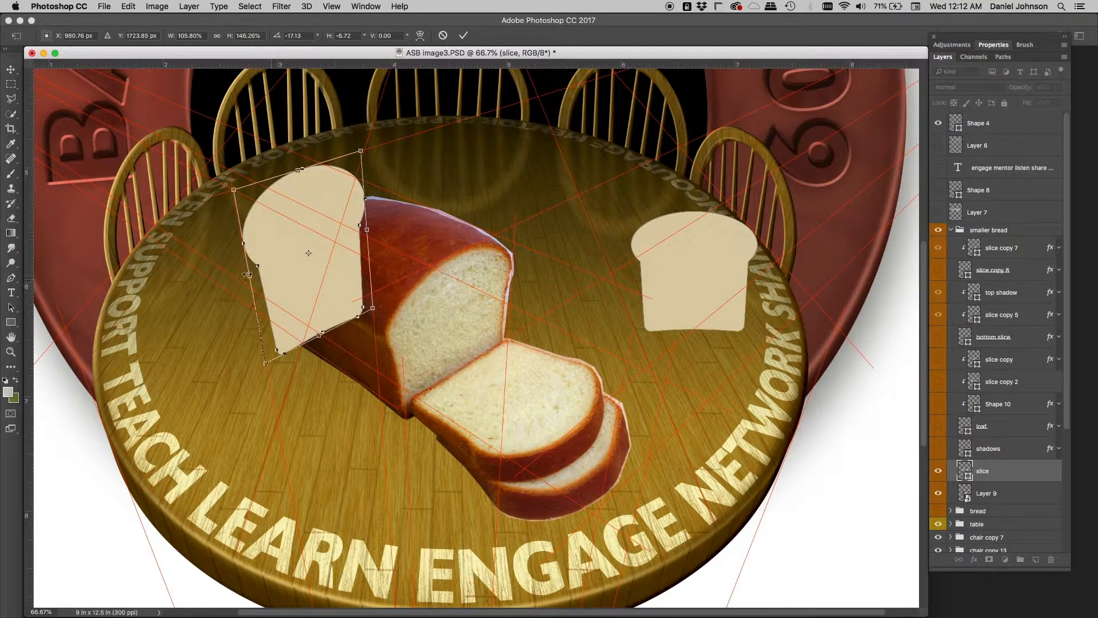
left_click_drag(247, 275, 286, 262)
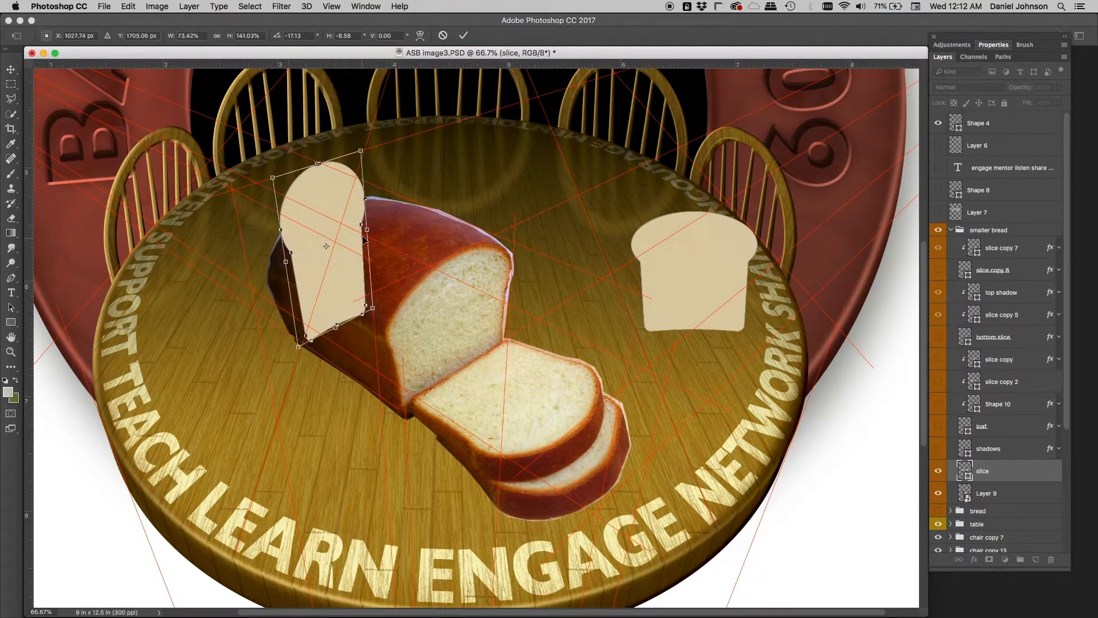
left_click_drag(368, 228, 420, 208)
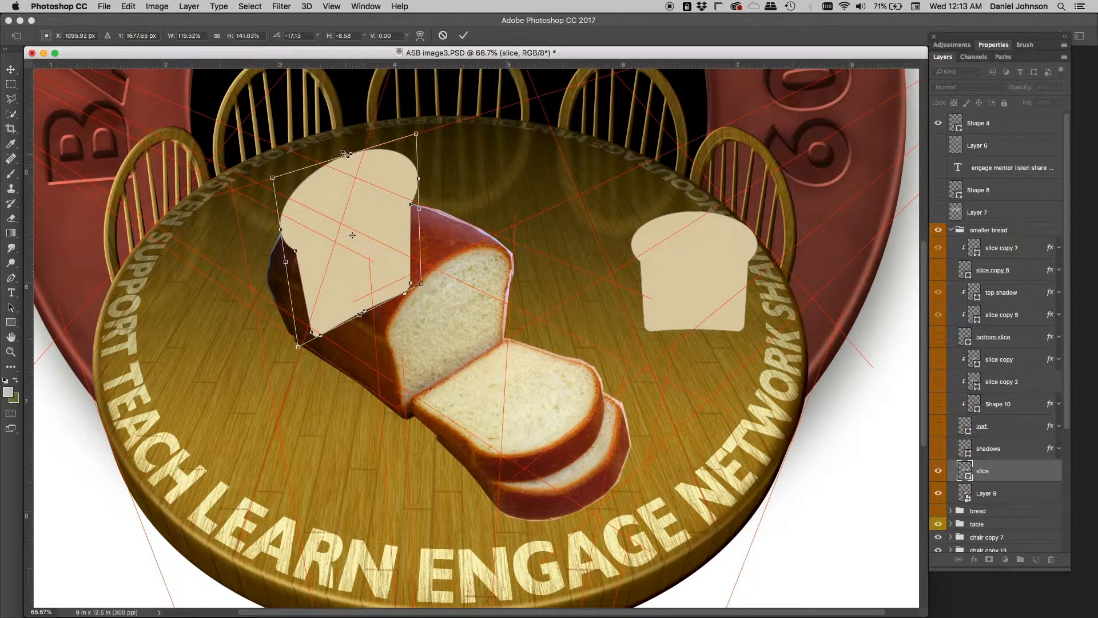
left_click_drag(345, 153, 352, 182)
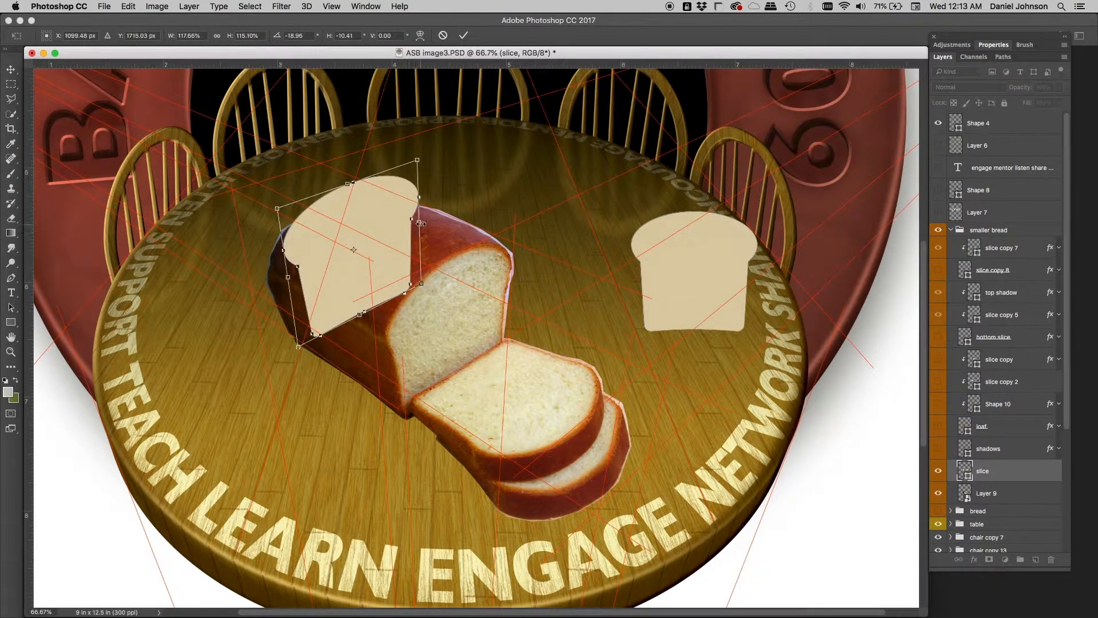
left_click_drag(420, 223, 393, 233)
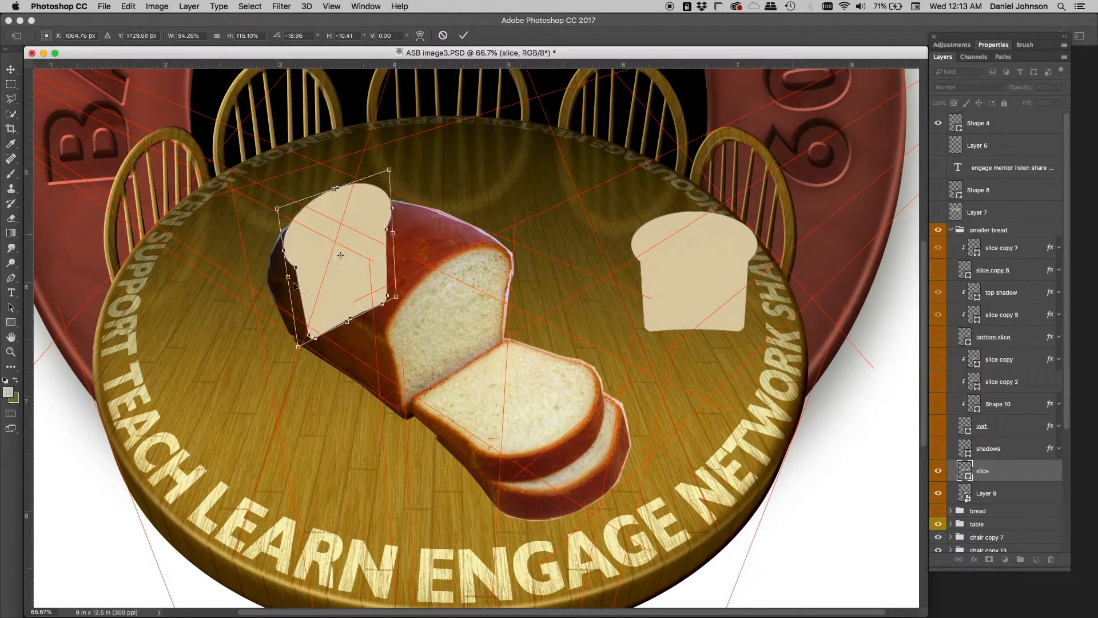
left_click_drag(288, 277, 273, 292)
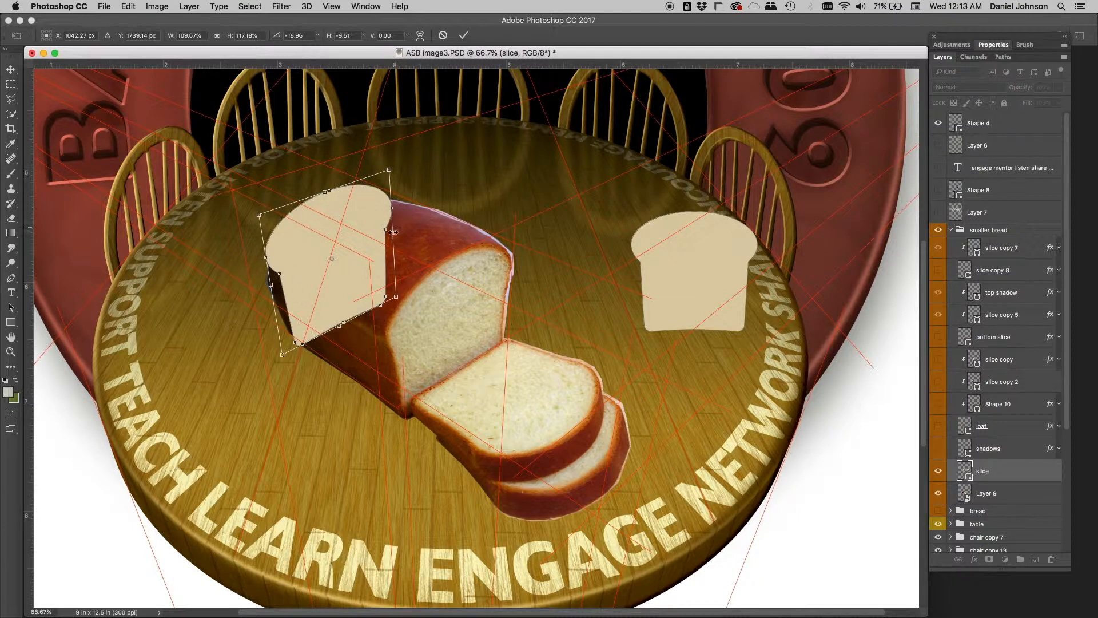
mouse_move(393, 232)
left_mouse_down()
mouse_move(380, 228)
mouse_move(389, 233)
left_mouse_up()
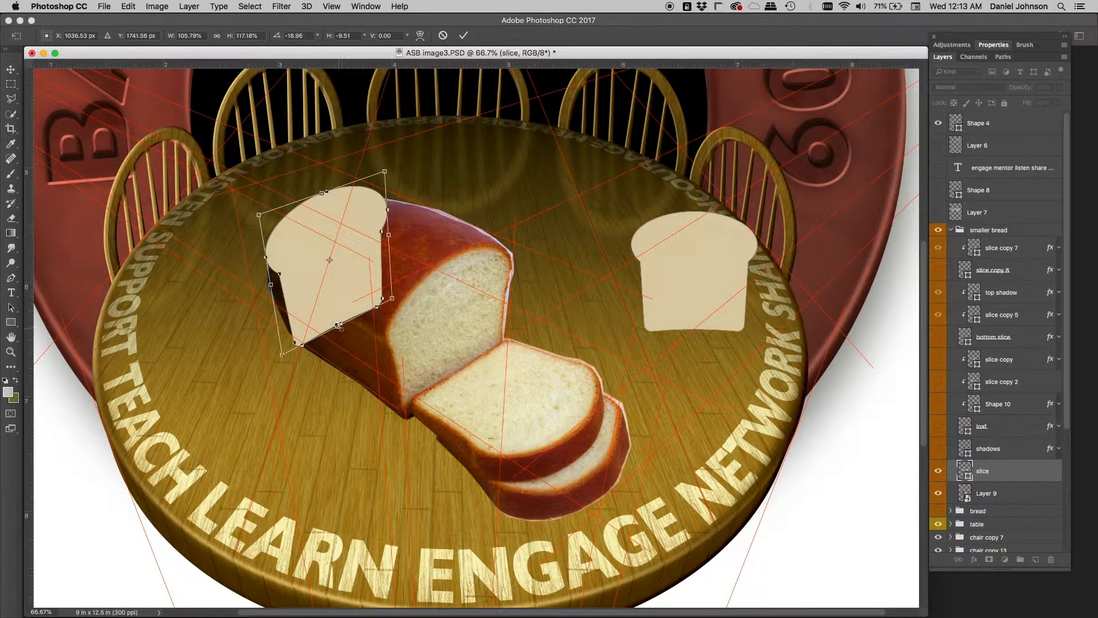
mouse_move(340, 325)
left_mouse_down()
mouse_move(344, 314)
mouse_move(337, 320)
left_mouse_up()
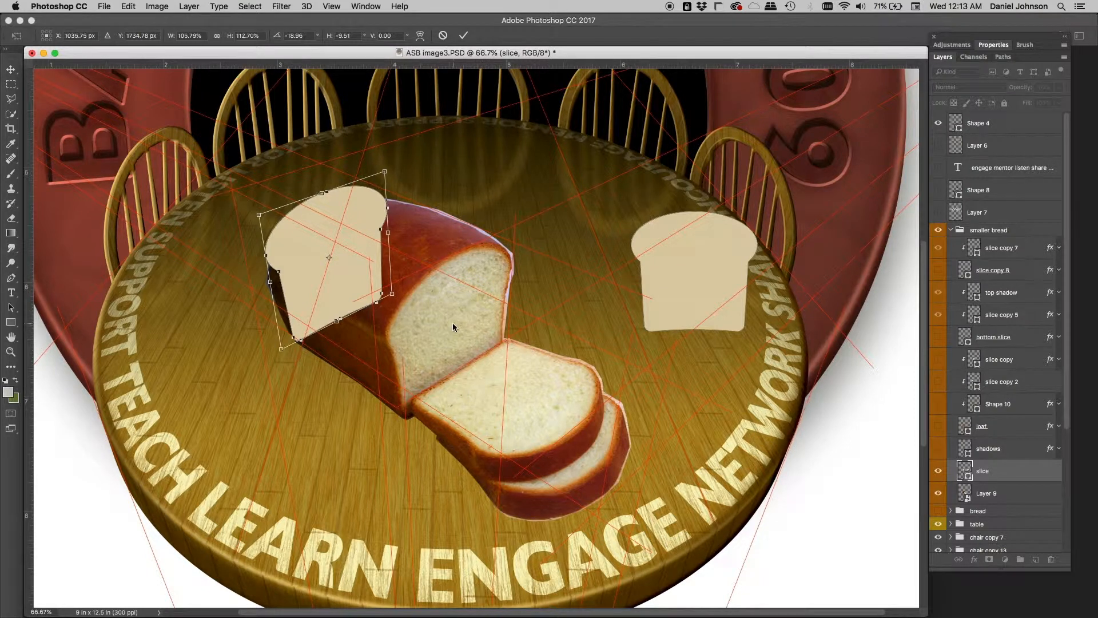
key("Return")
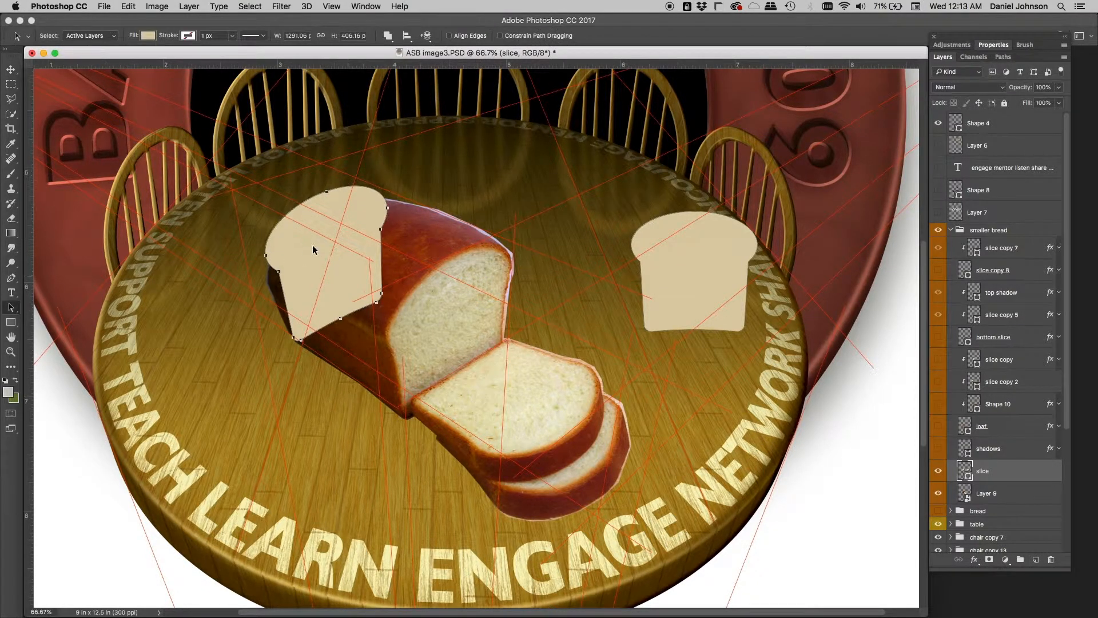
Move the flat slice onto the loaf's cut face and skew its sides vertically to follow the face's perspective
left_click(680, 281)
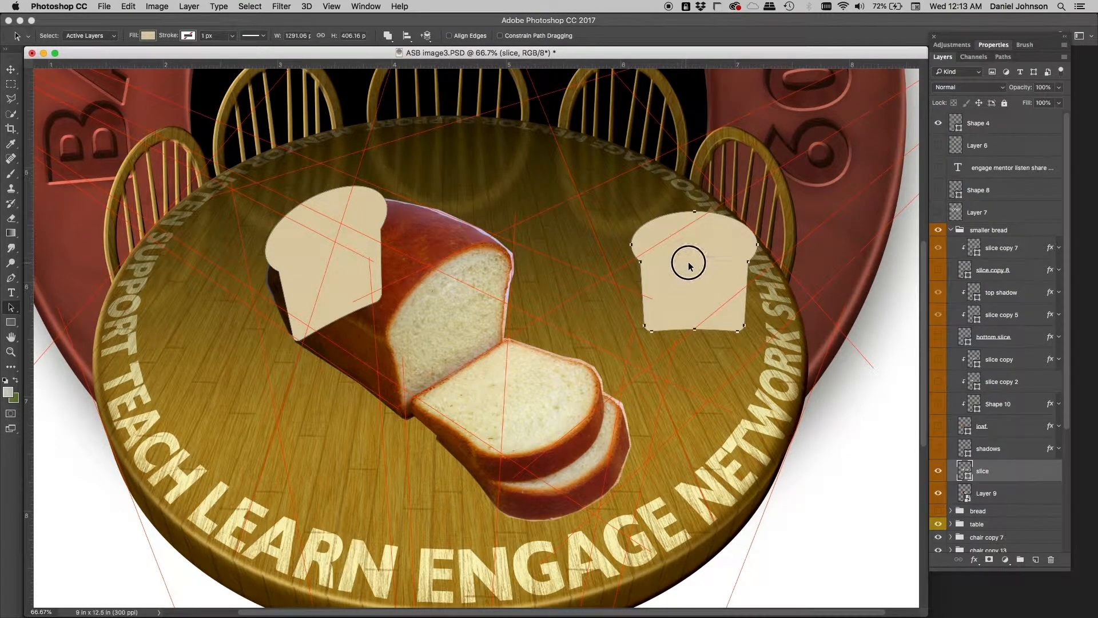
left_click_drag(688, 264, 459, 306)
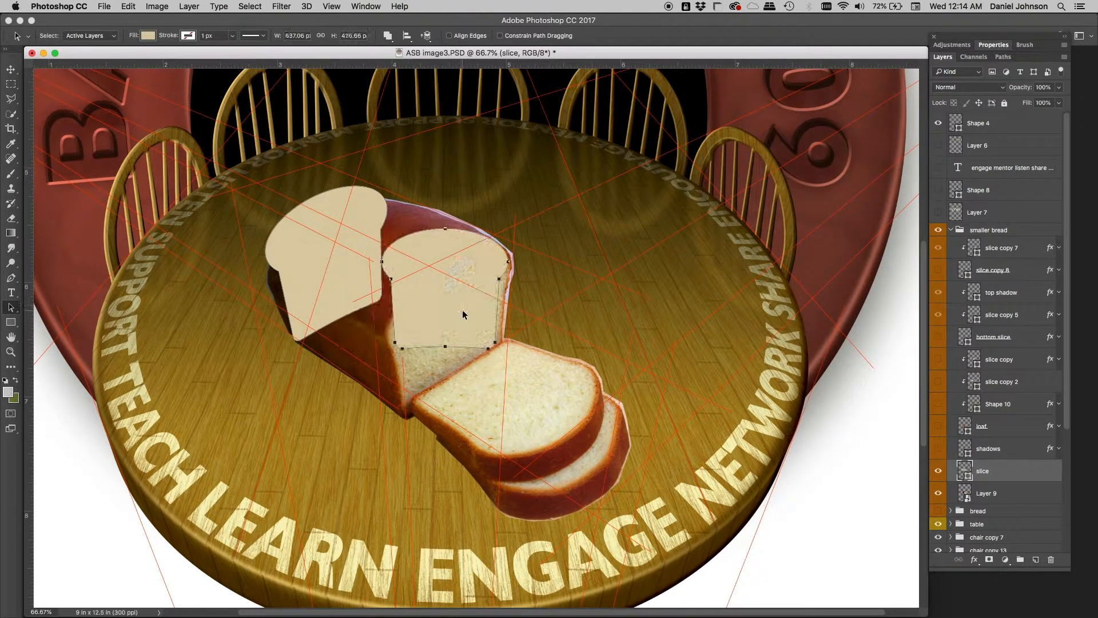
key("super+t")
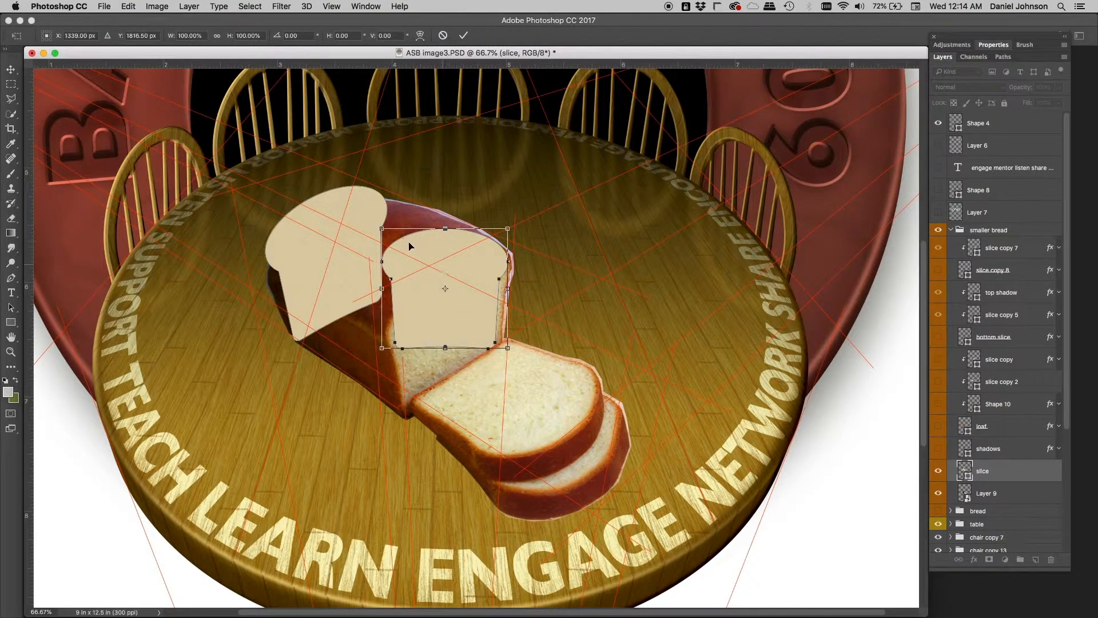
right_click(417, 317)
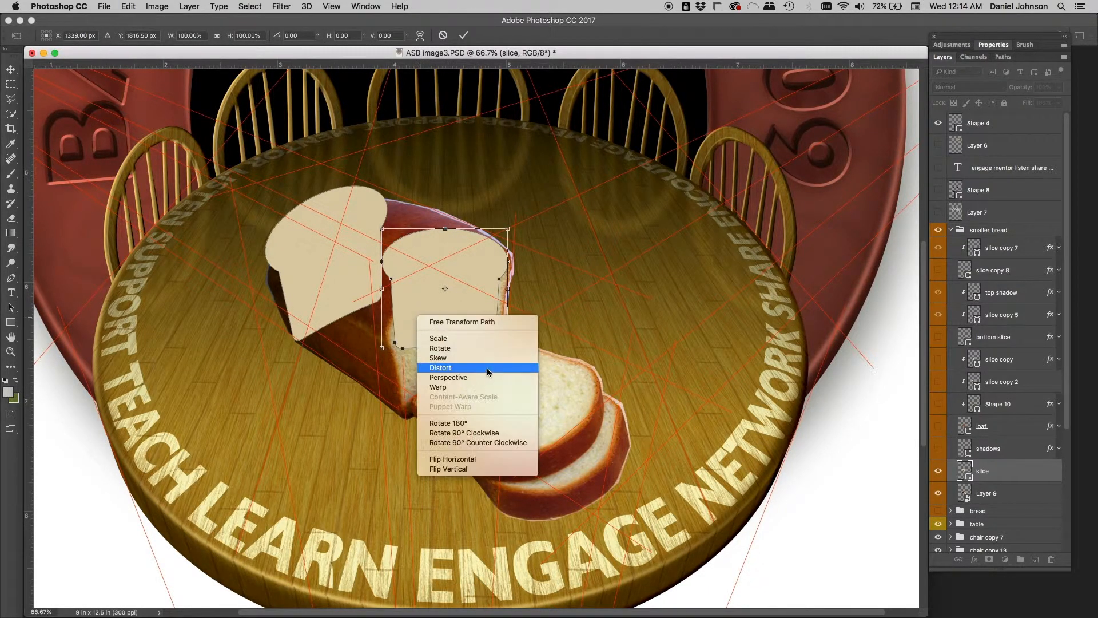
left_click(438, 358)
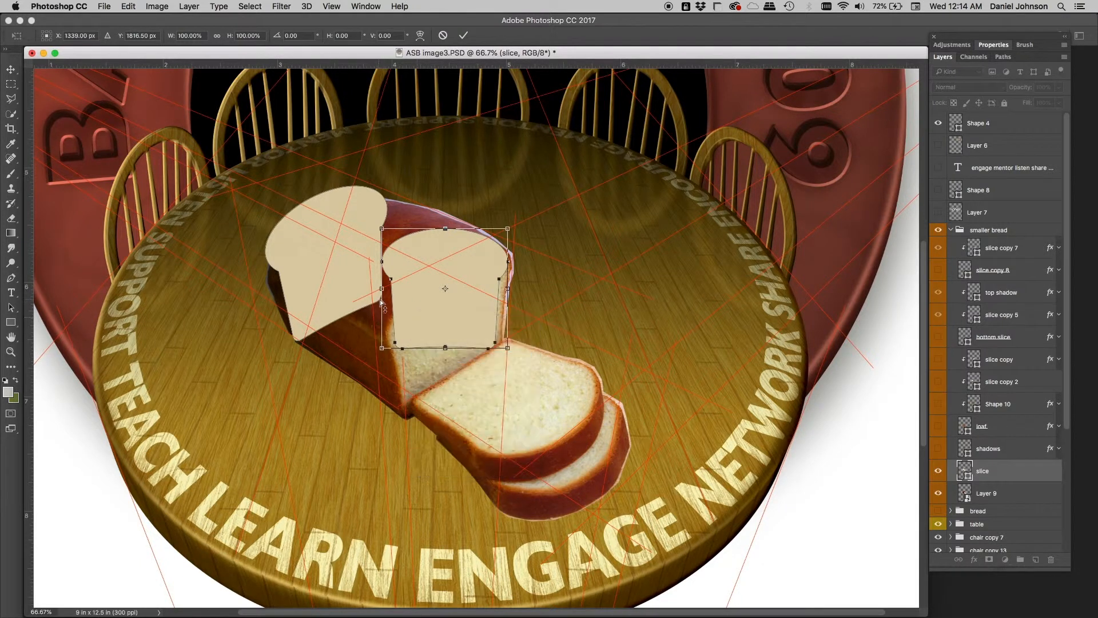
left_click_drag(381, 288, 385, 351)
left_click_drag(508, 291, 508, 280)
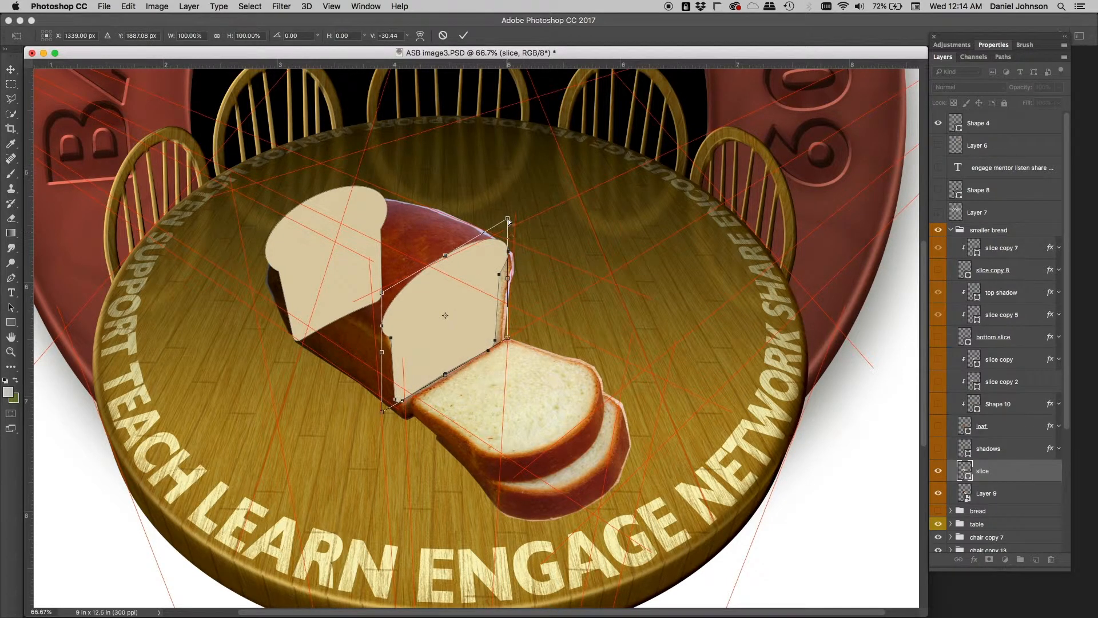
Adjust the upper corners and lower-left corner of the front slice to match the outline of the loaf's cut face
left_click_drag(507, 220, 509, 230)
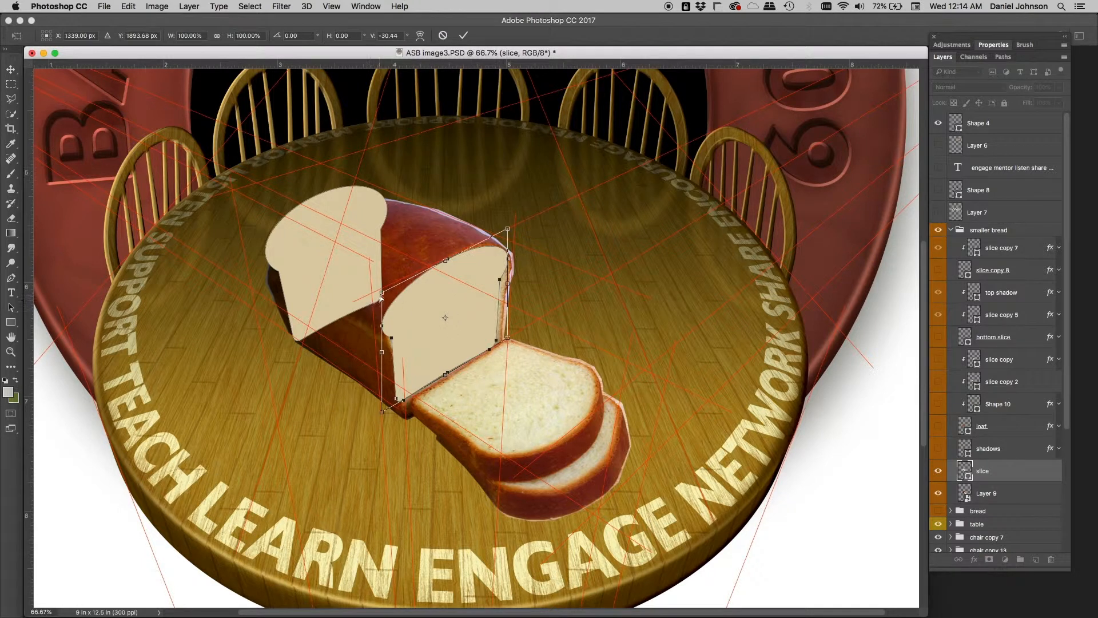
left_click_drag(380, 292, 371, 292)
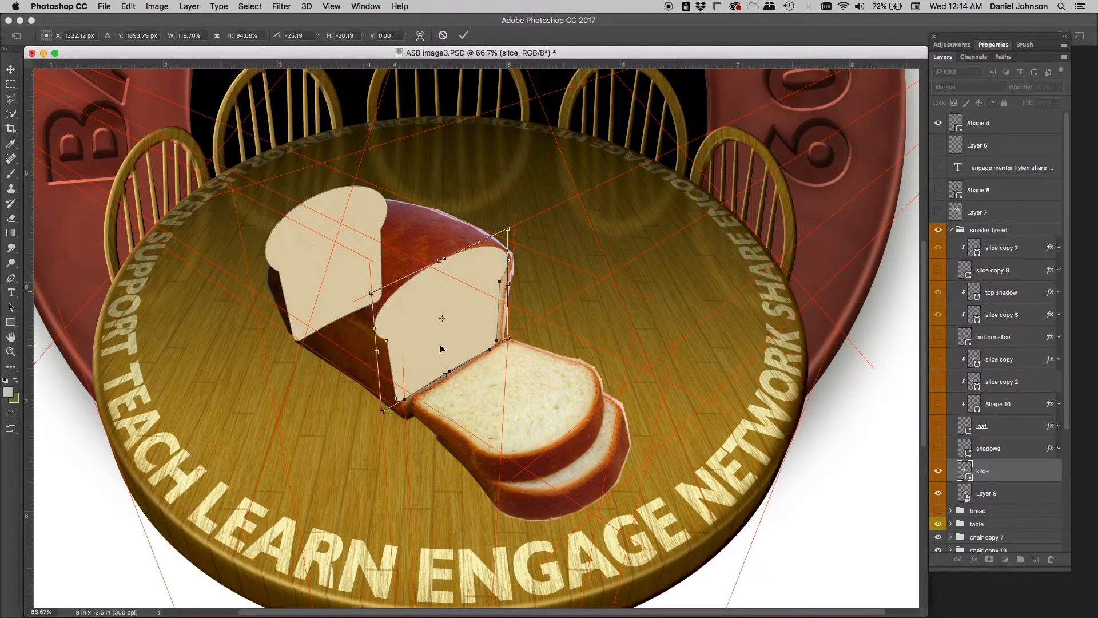
right_click(476, 309)
left_click(461, 283)
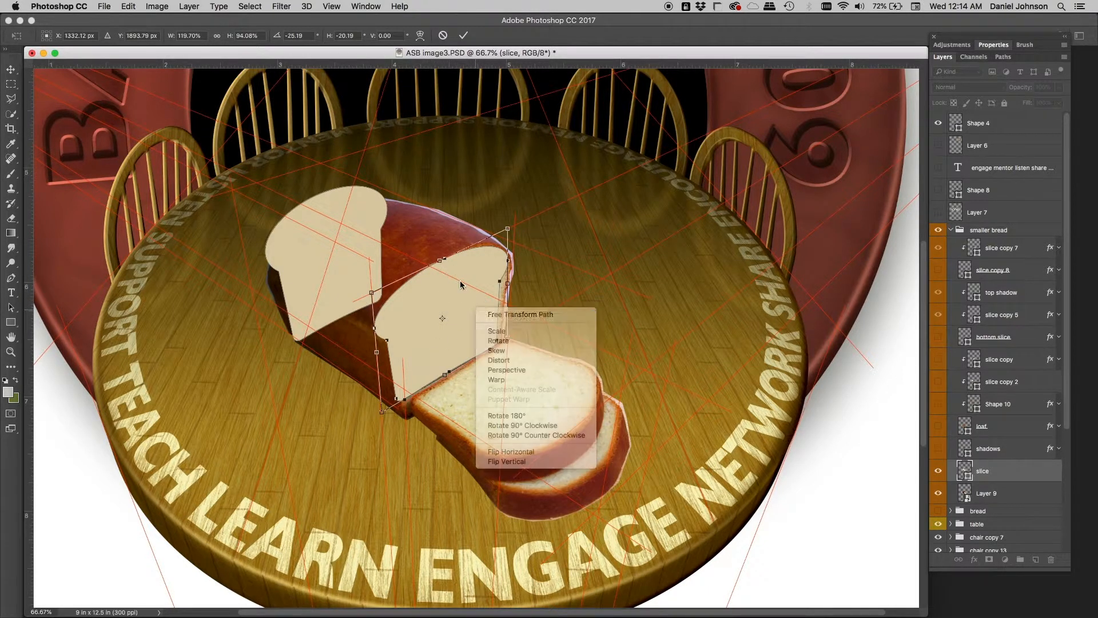
left_click_drag(508, 284, 508, 233)
key("super+z")
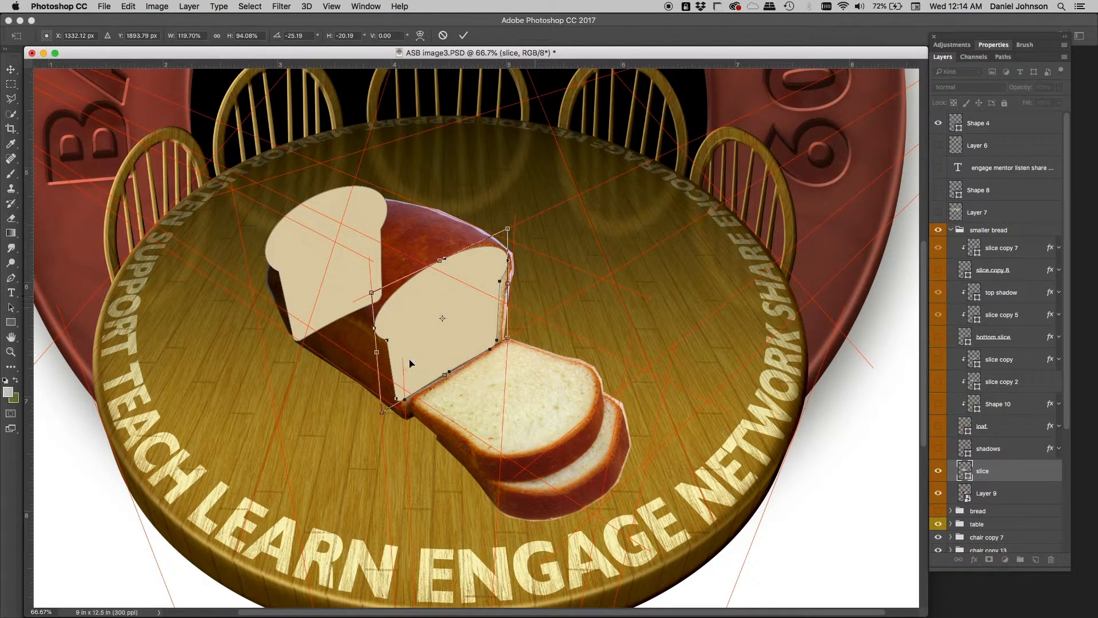
left_click_drag(510, 234, 515, 225)
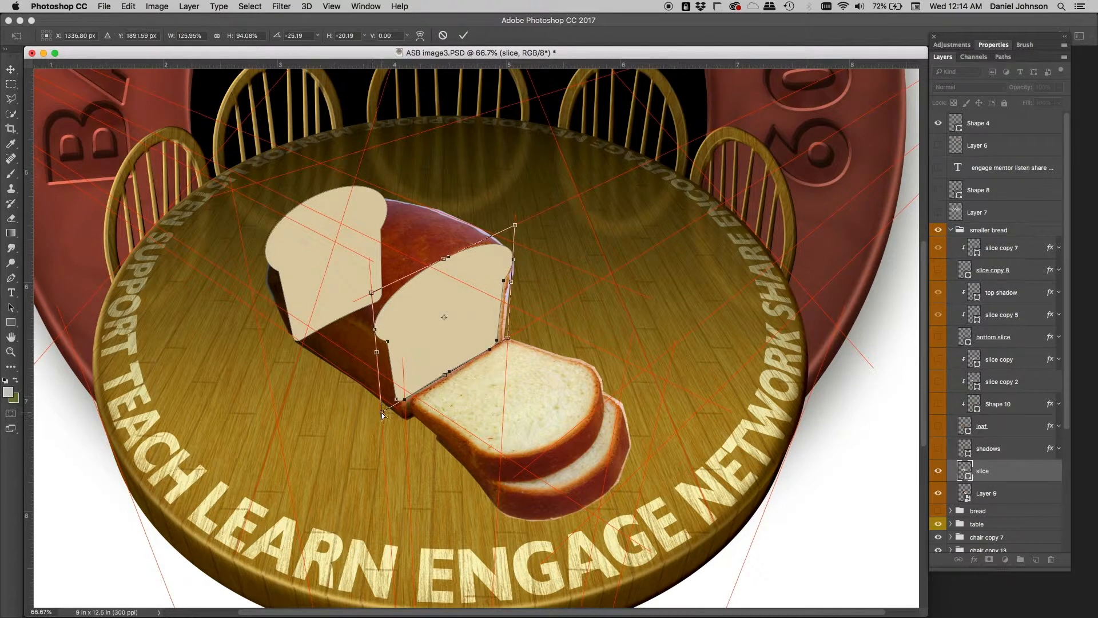
left_click_drag(383, 413, 381, 417)
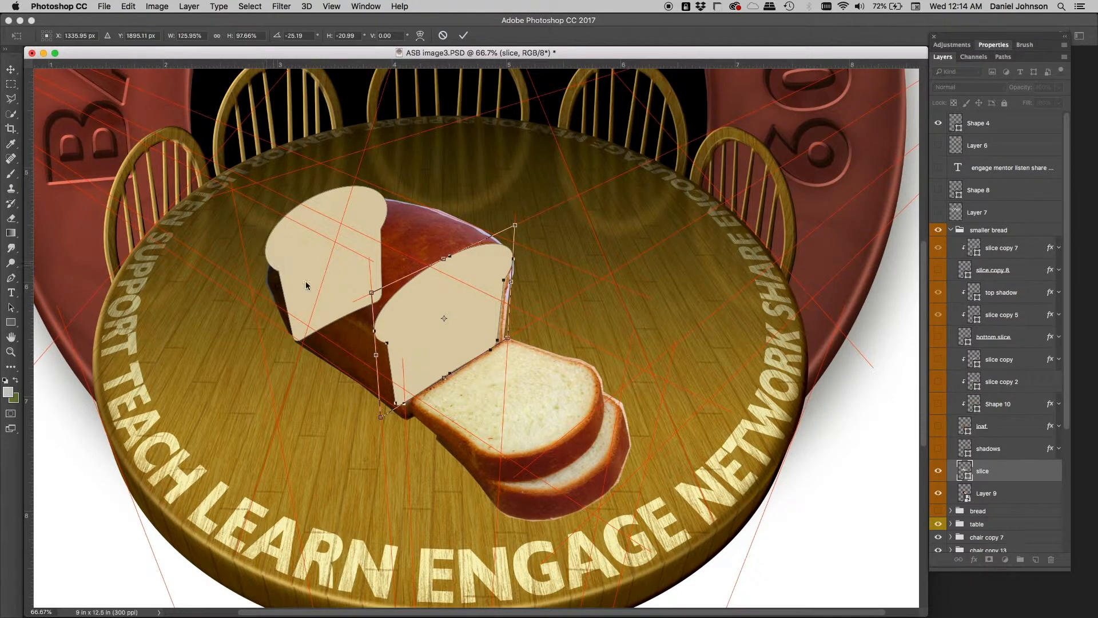
Scale the front slice's lower and left edges to about 114% width and 110% height to fit the cut face, and apply the transform
right_click(446, 294)
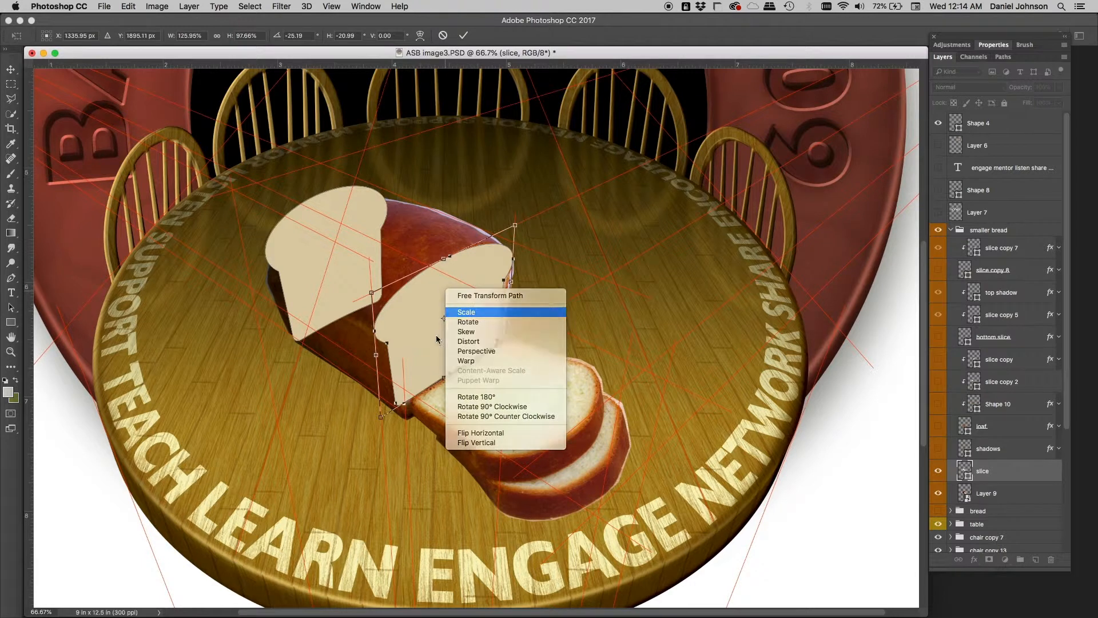
left_click(482, 313)
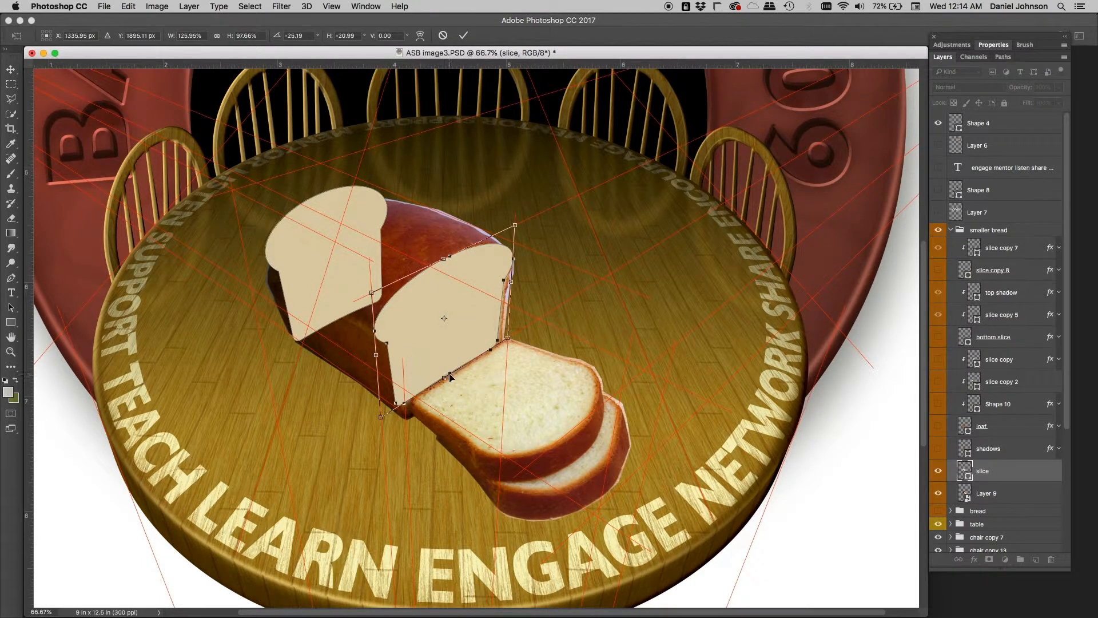
mouse_move(450, 376)
left_mouse_down()
mouse_move(465, 380)
mouse_move(444, 380)
mouse_move(446, 391)
left_mouse_up()
key("super+z")
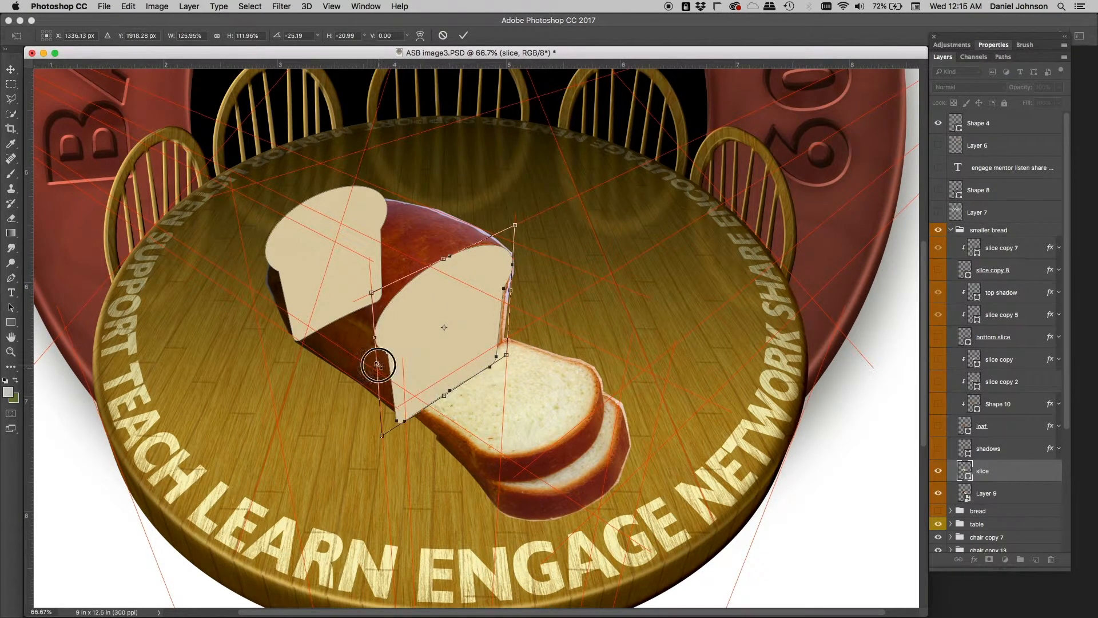
left_click_drag(378, 365, 389, 357)
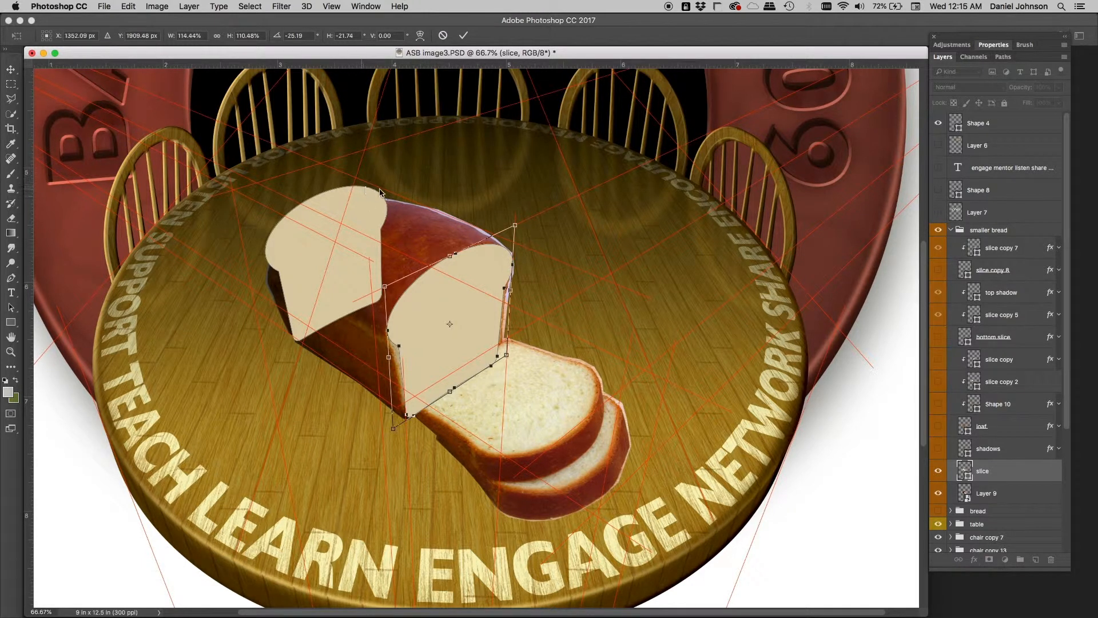
left_click_drag(510, 258, 512, 265)
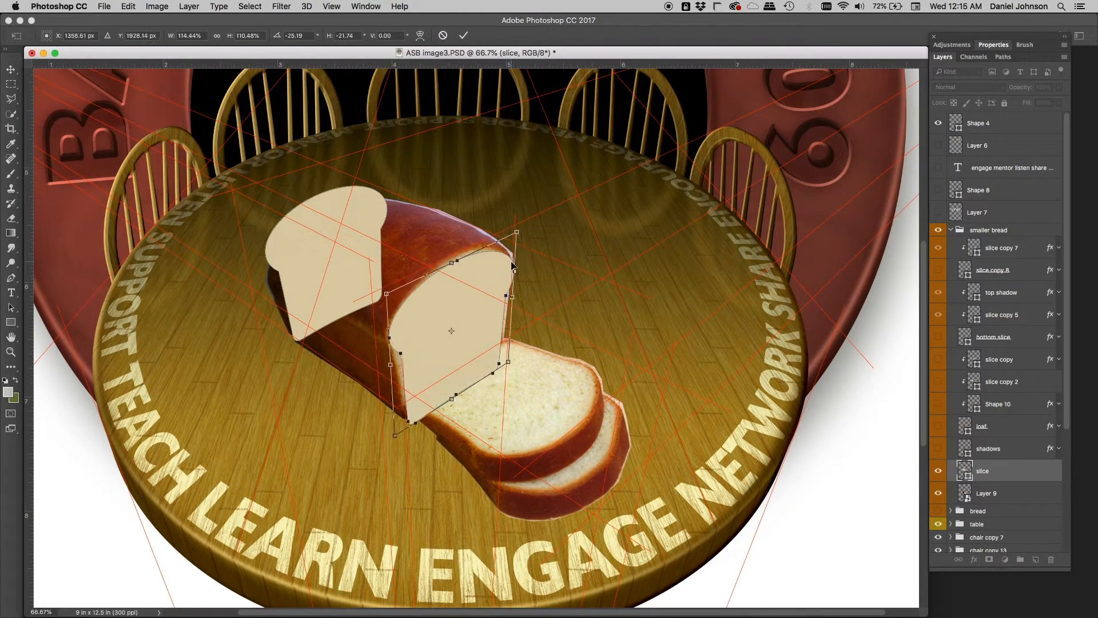
key("super+z")
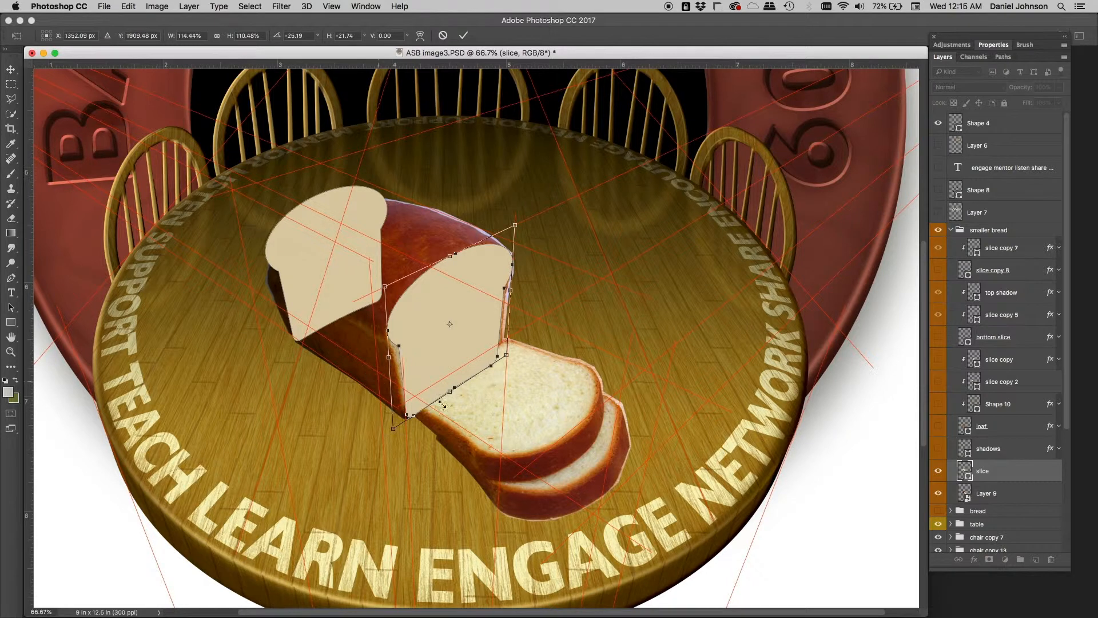
key("Return")
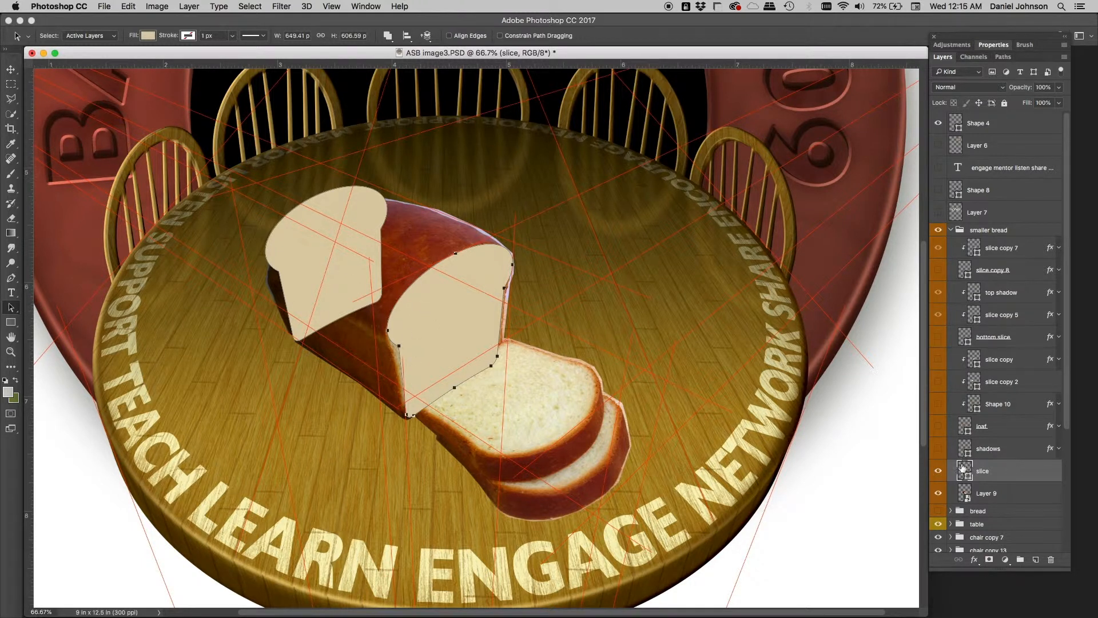
Hide Layer 9 and draw a closed Pen shape in Combine Shapes mode on the slice layer, connecting the two bread slices
left_click(938, 494)
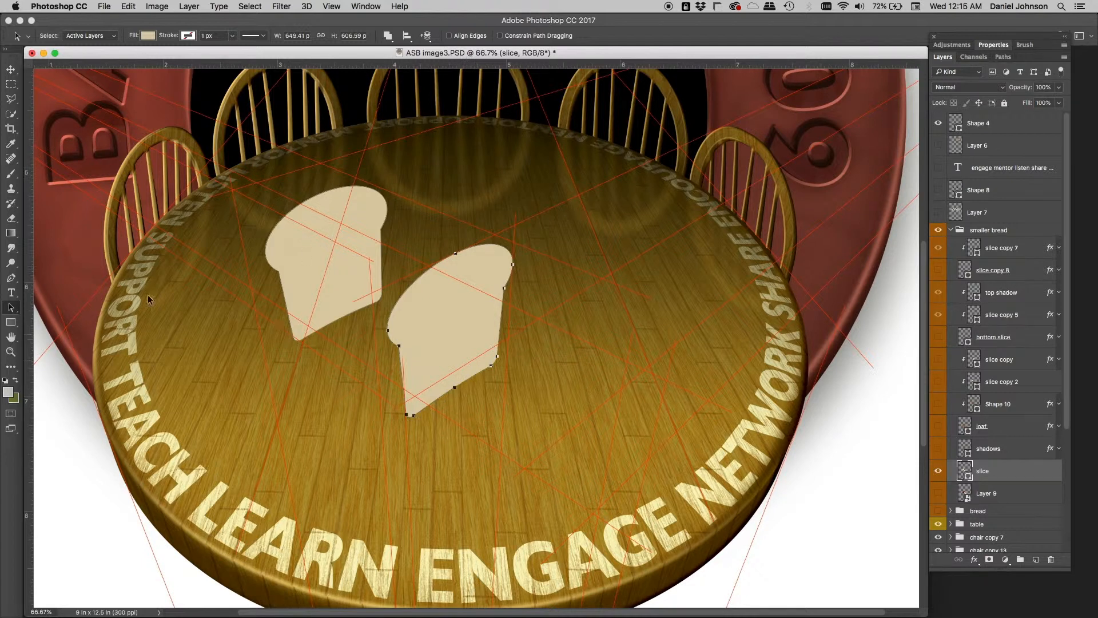
left_click(10, 280)
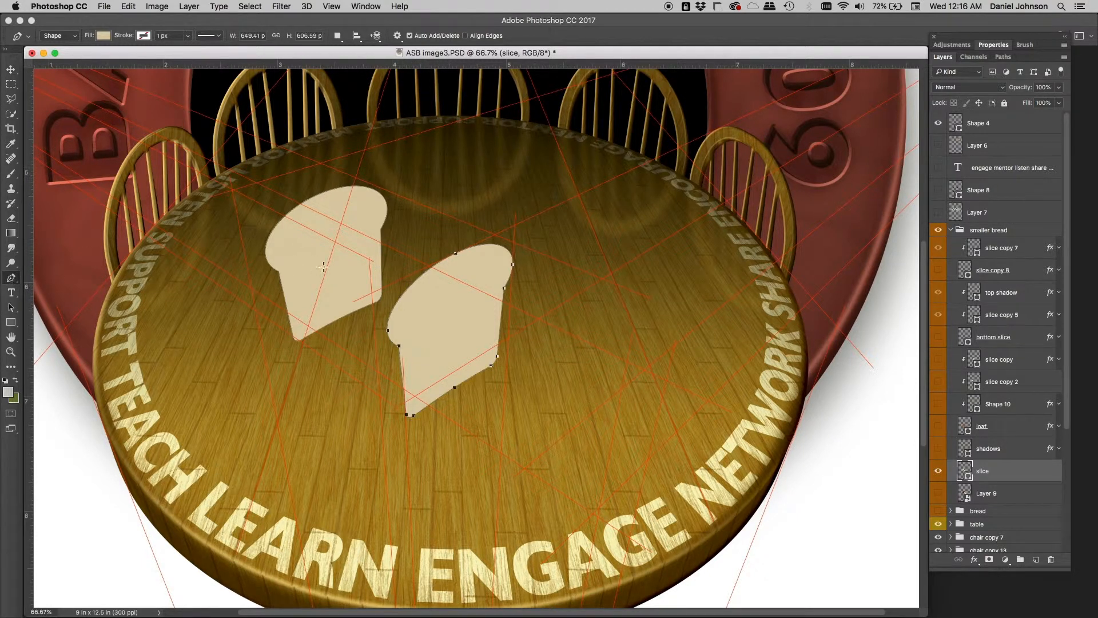
left_click(339, 36)
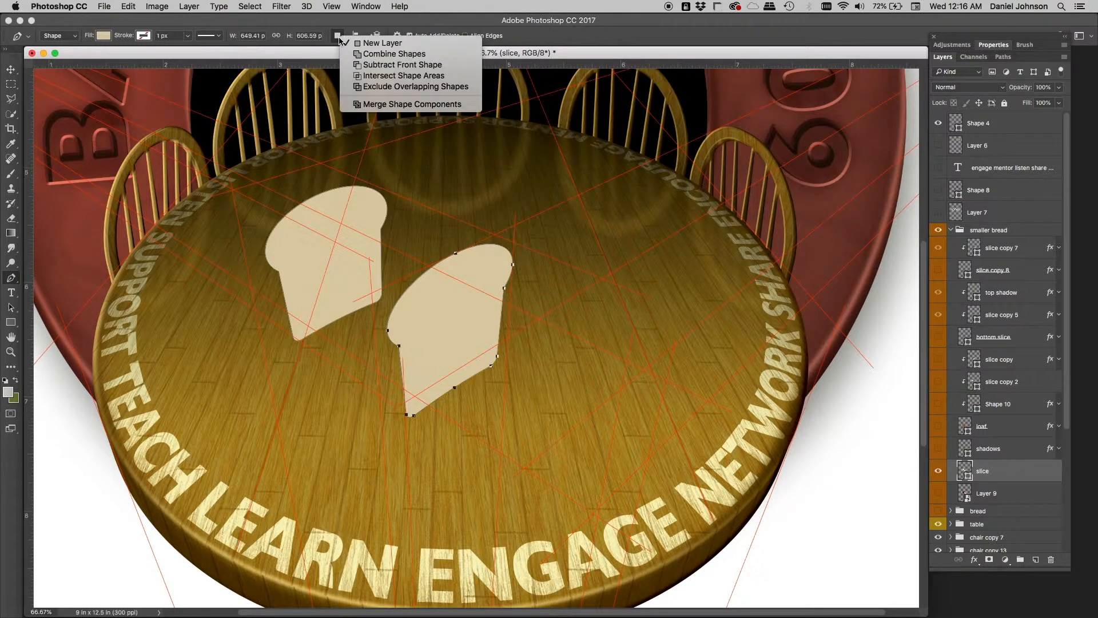
left_click(368, 55)
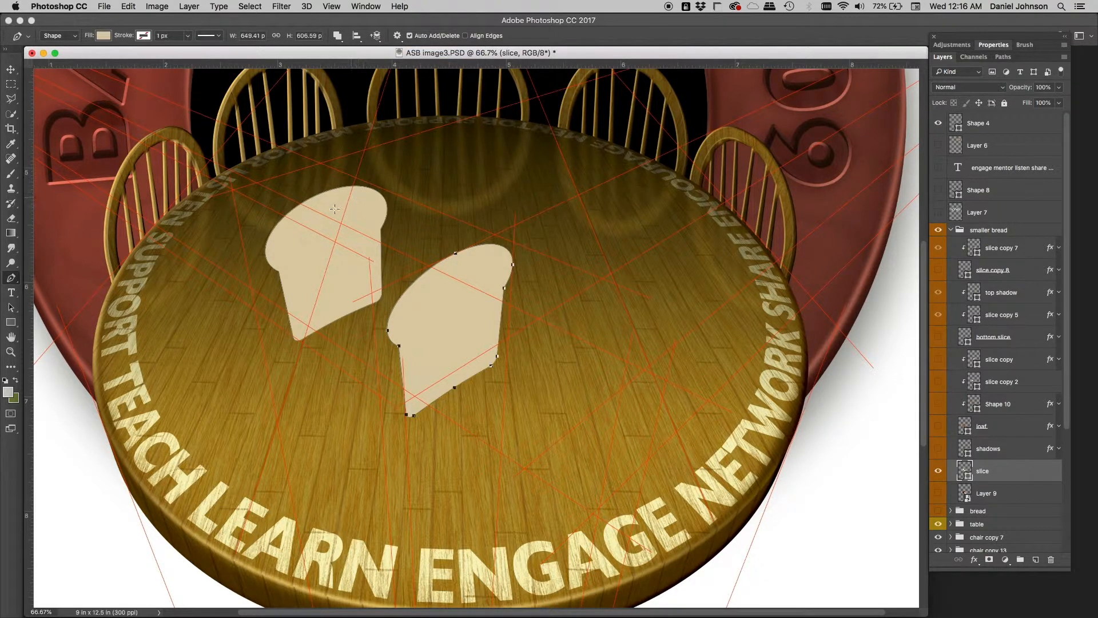
left_click_drag(328, 211, 356, 199)
left_click_drag(428, 207, 466, 226)
left_click_drag(518, 250, 504, 279)
left_click_drag(414, 414, 403, 414)
left_click_drag(298, 343, 293, 330)
left_click_drag(289, 241, 294, 232)
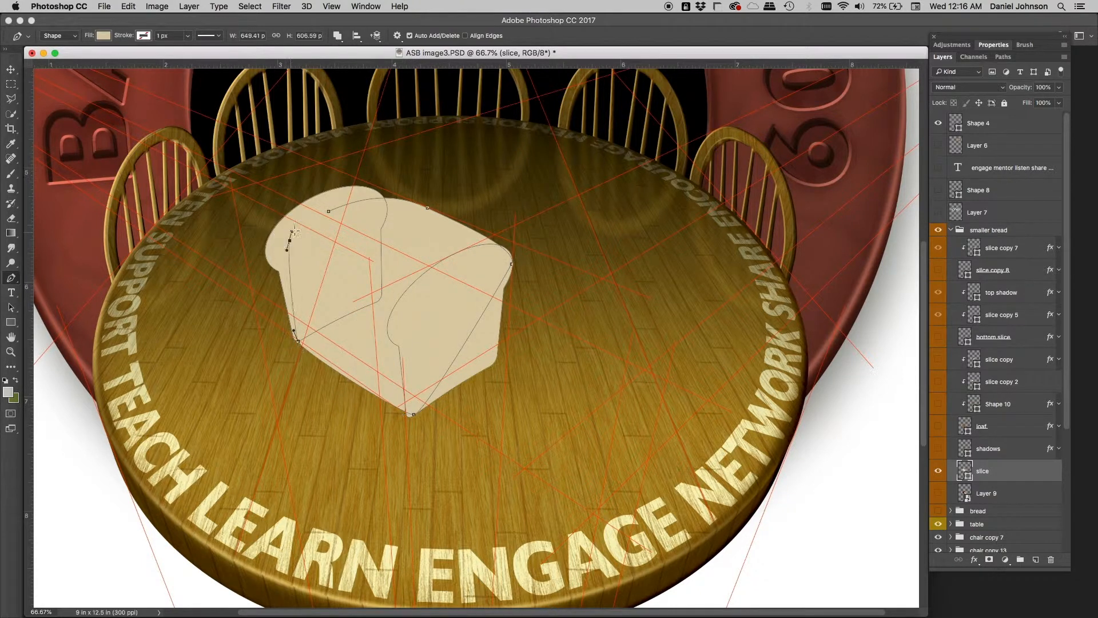
left_click(328, 211)
Move the connecting shape's upper anchor point toward the back slice's edge and extend the top curve handle to smooth the loaf's top
key("a")
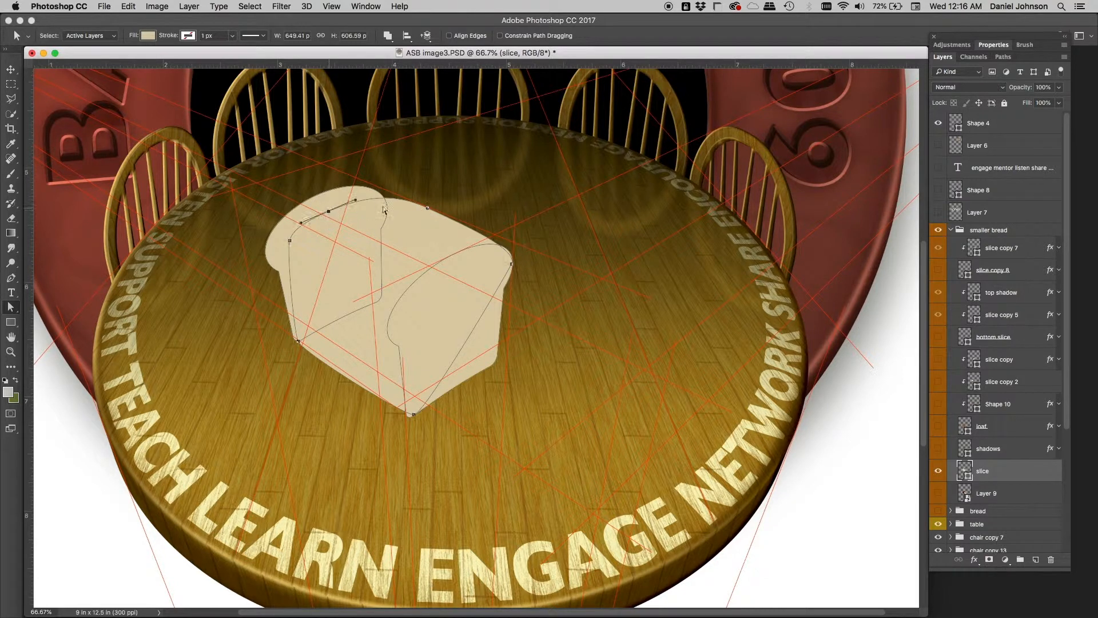
left_click_drag(328, 212, 318, 201)
left_click_drag(389, 191, 343, 174)
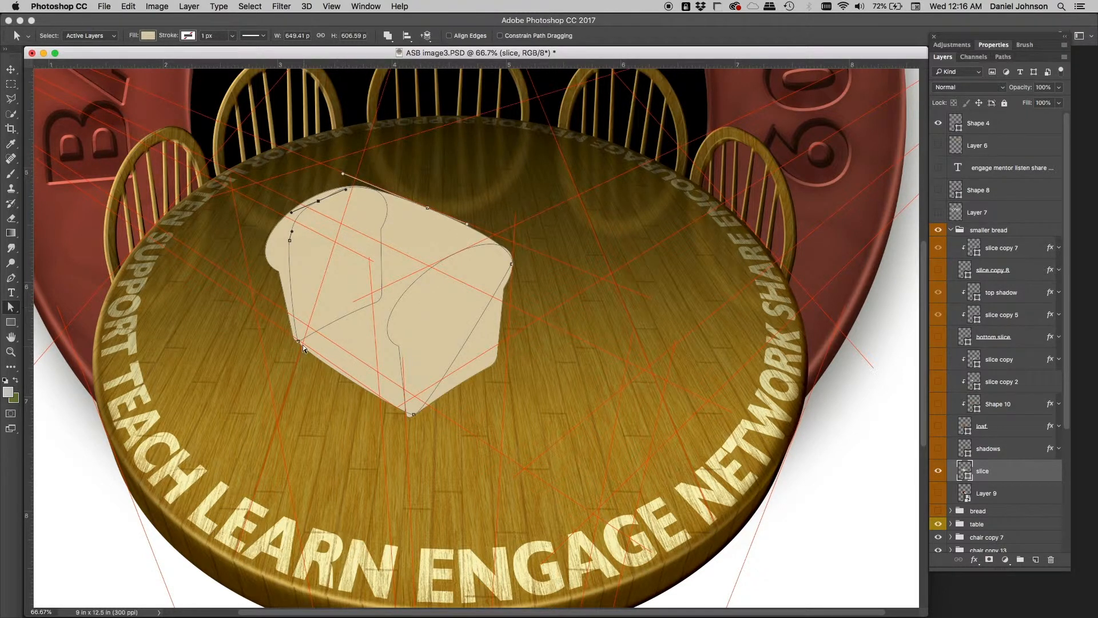
Move the connecting shape's lower-left and bottom anchor points onto the corners of the back and front slices
key("super+equal")
key("super+equal")
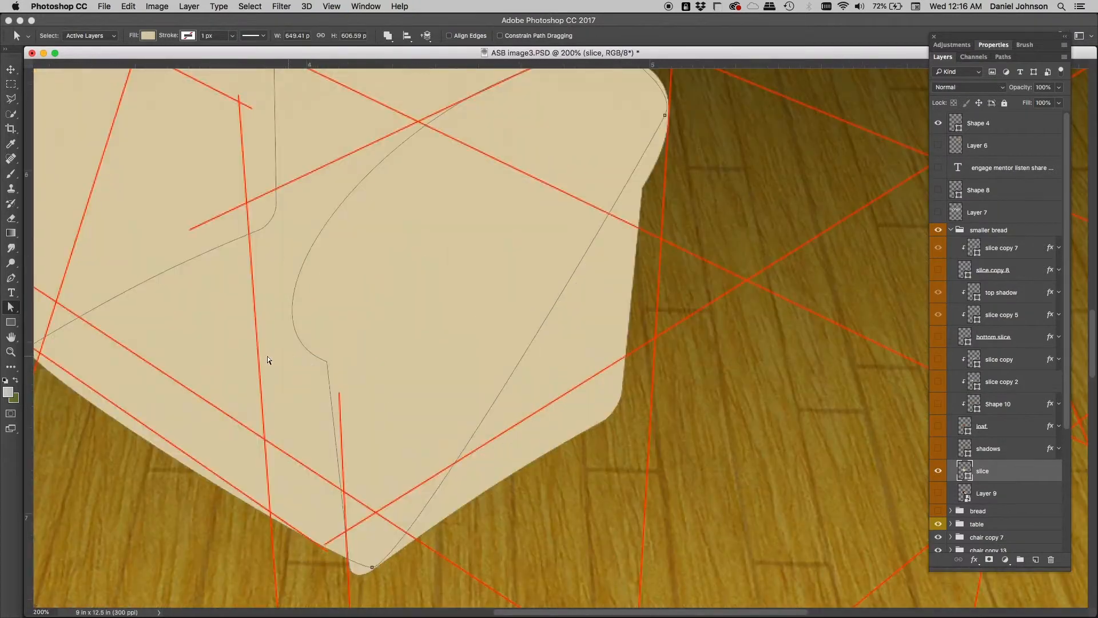
scroll(444, 401, "left", 5)
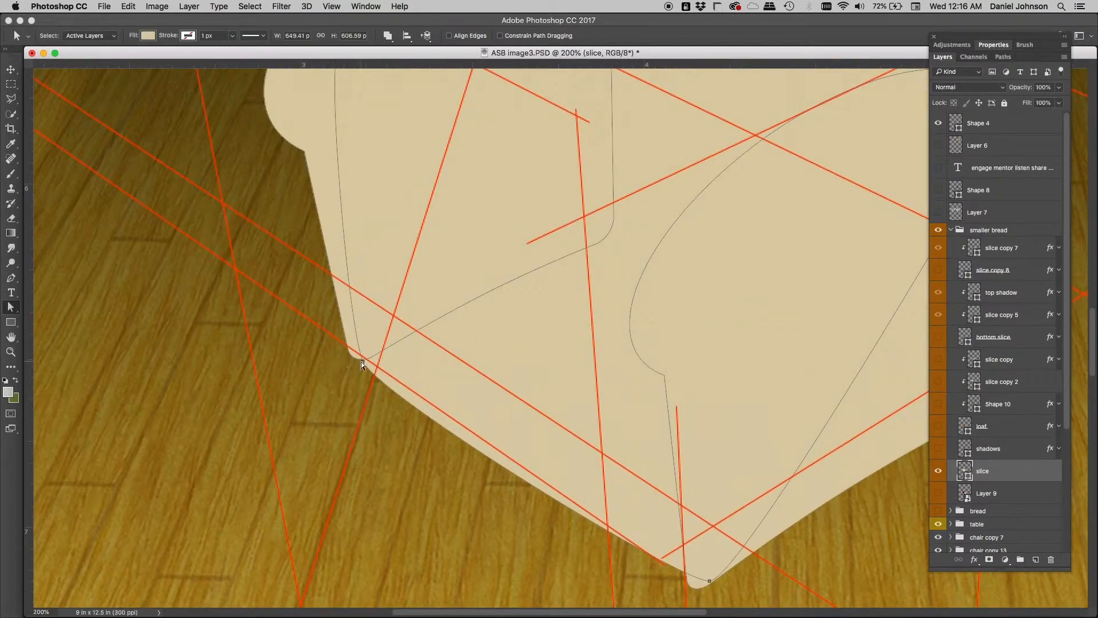
left_click_drag(363, 362, 353, 354)
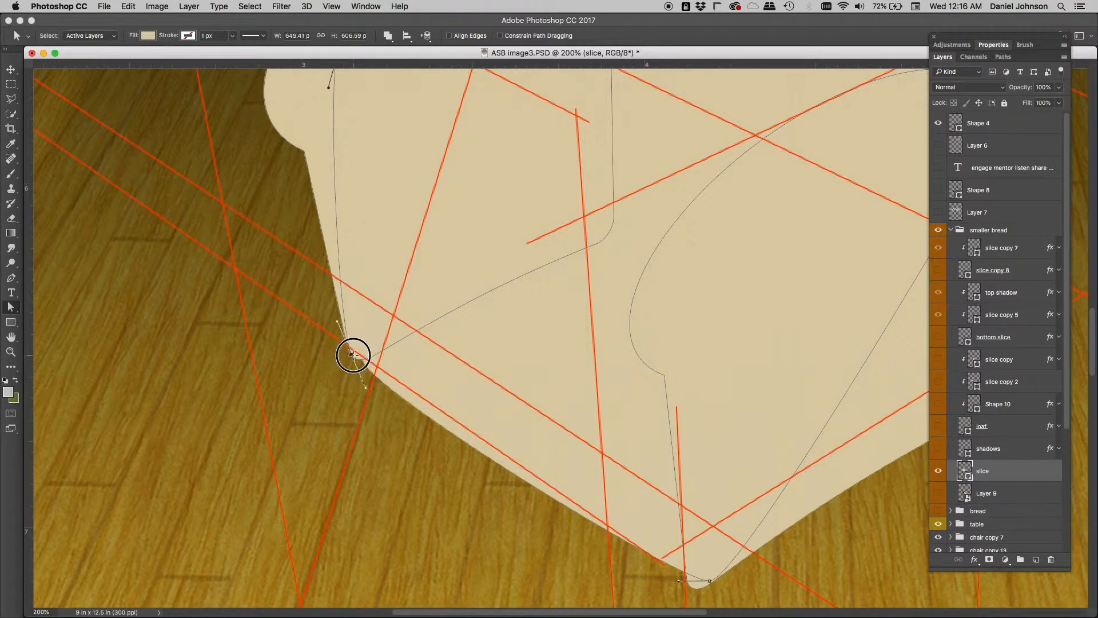
left_click_drag(649, 478, 416, 312)
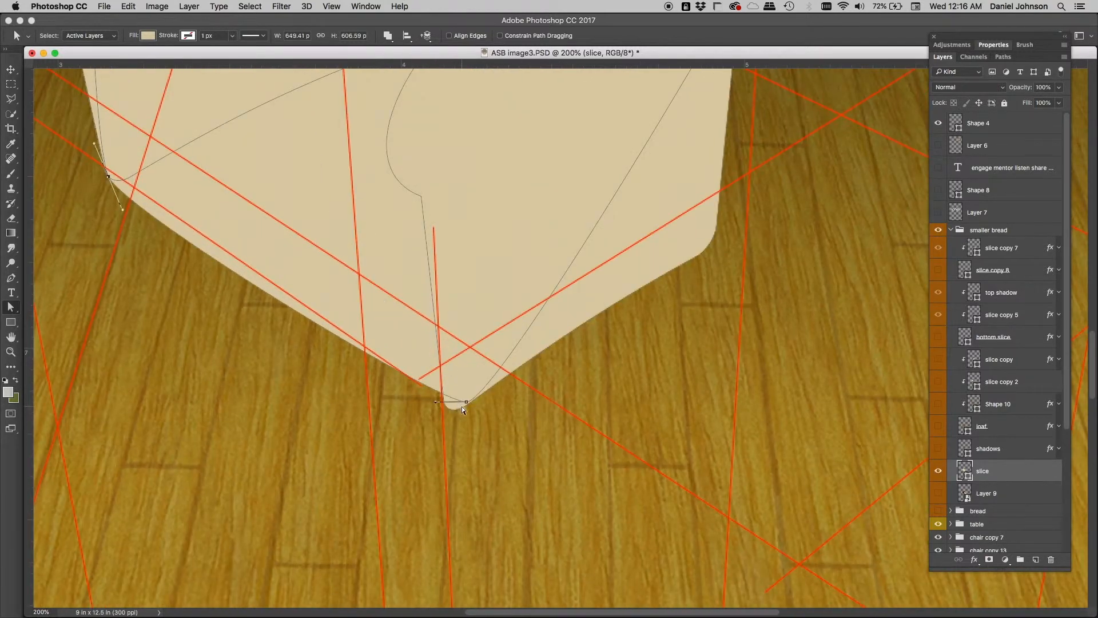
left_click_drag(466, 403, 456, 409)
Adjust the curve handles at the connecting shape's right and upper-left anchor points to follow the rounded tops of both slices
scroll(486, 286, "up", 7)
scroll(486, 286, "right", 3)
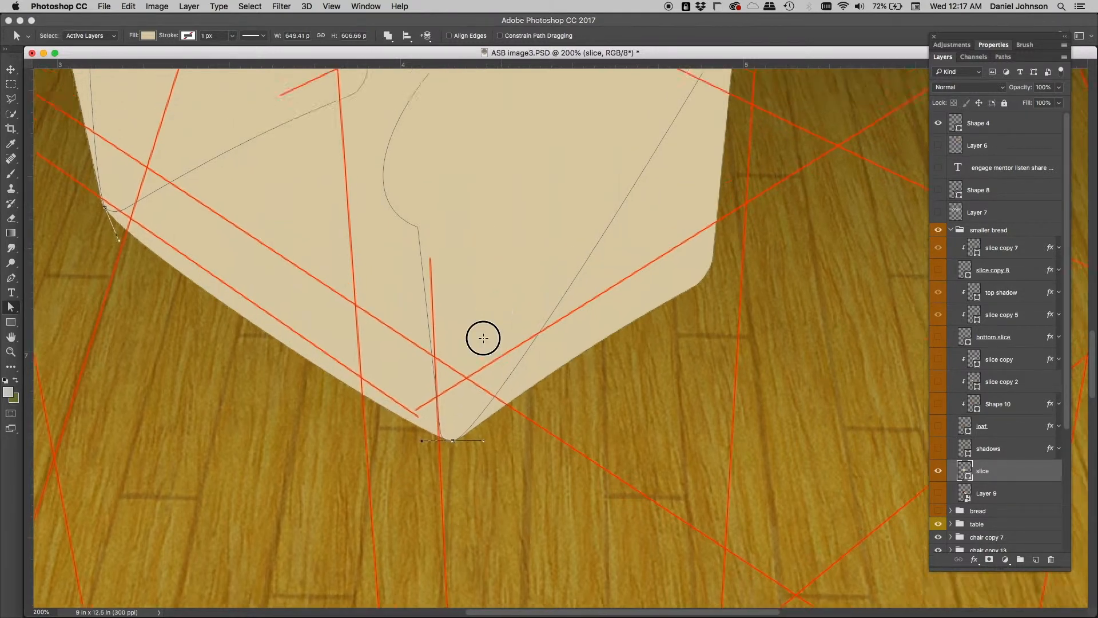
scroll(524, 267, "up", 6)
scroll(525, 267, "right", 2)
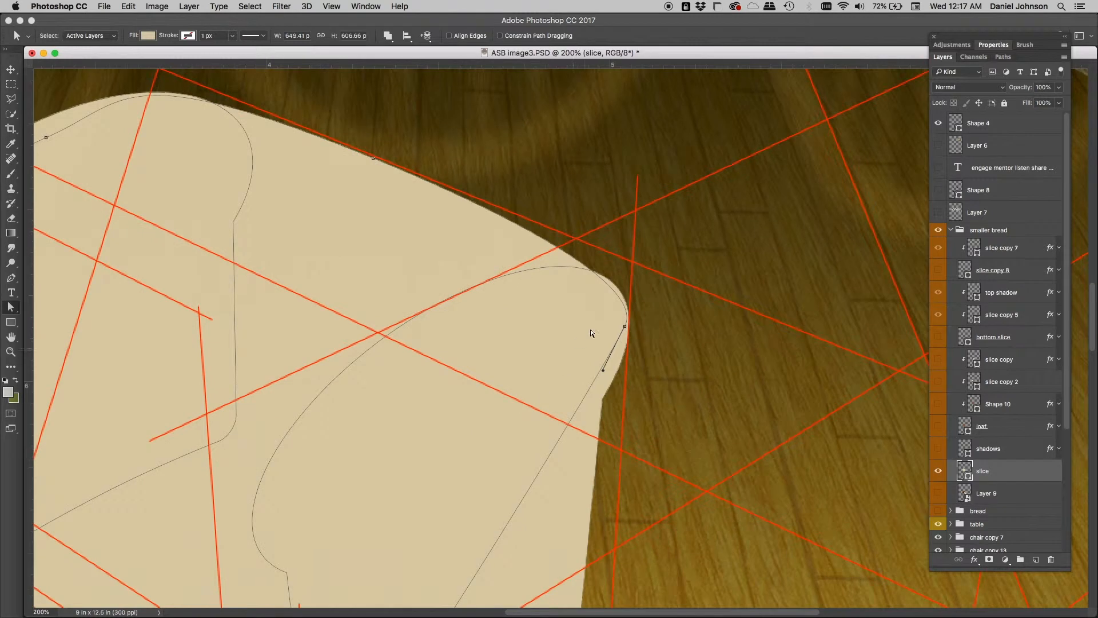
left_click(625, 329)
left_click_drag(640, 287, 647, 270)
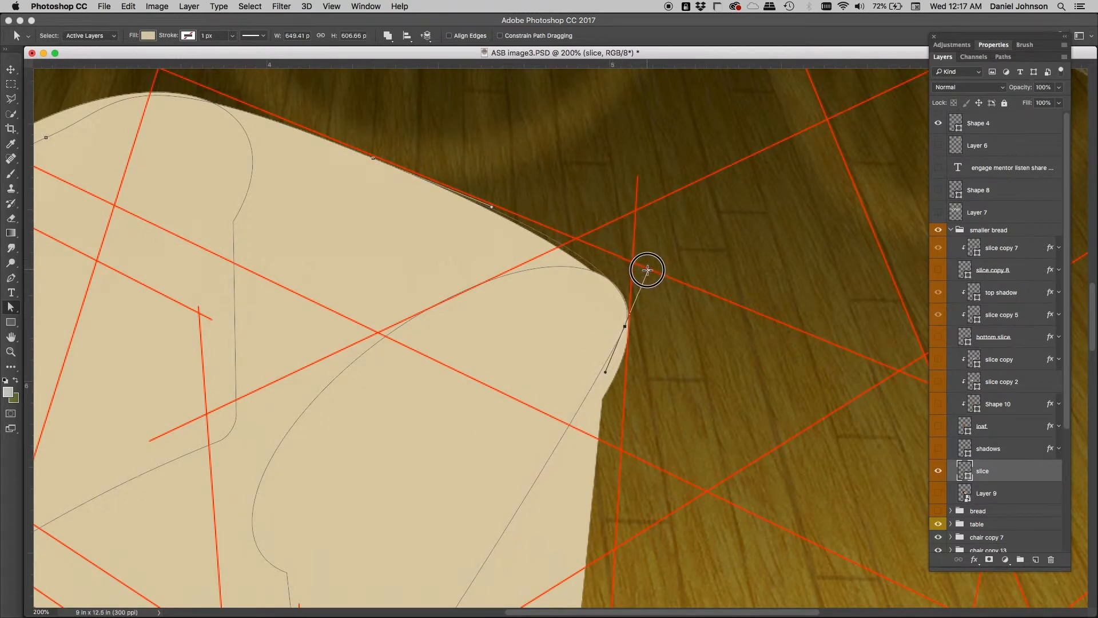
left_click_drag(453, 249, 496, 270)
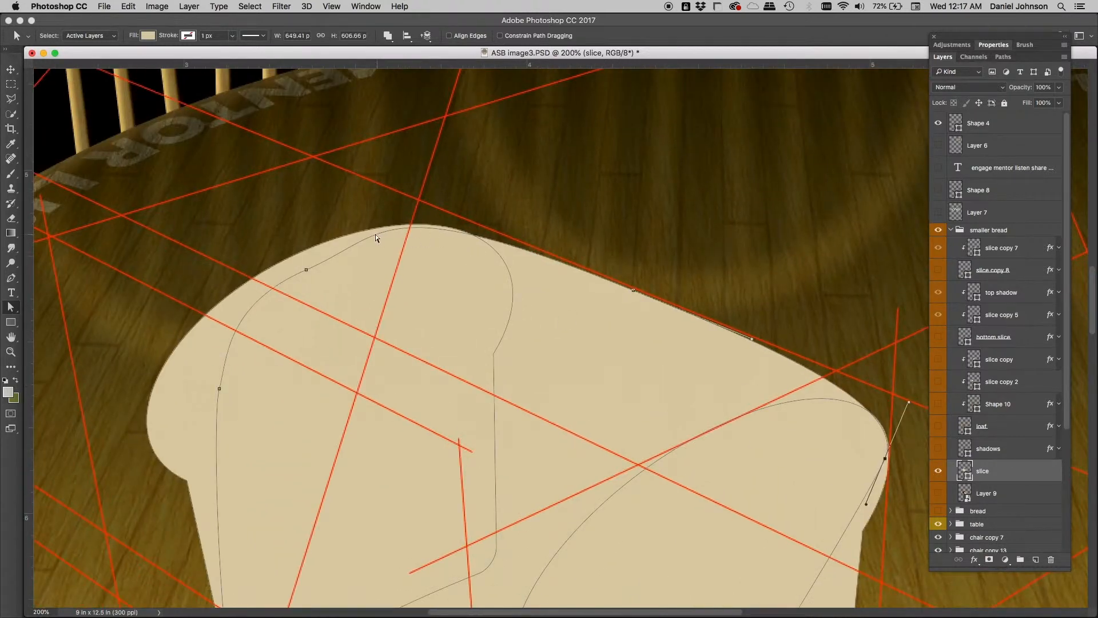
left_click(305, 269)
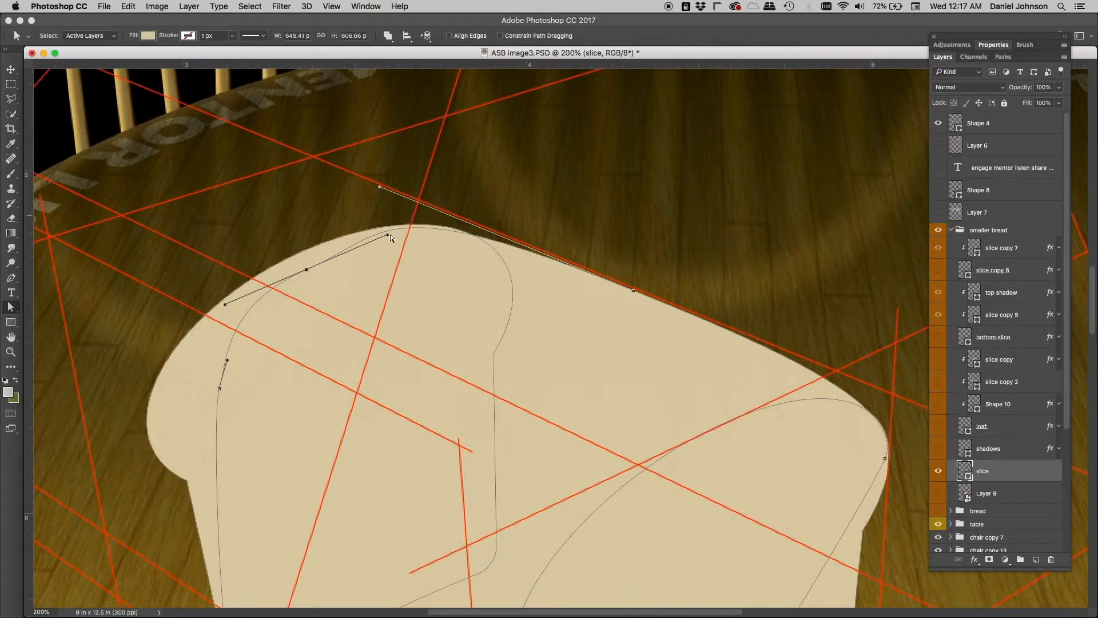
left_click_drag(389, 235, 402, 228)
Merge the two slices and the connecting shape into a single loaf outline with Merge Shape Components
key("super+minus")
key("super+minus")
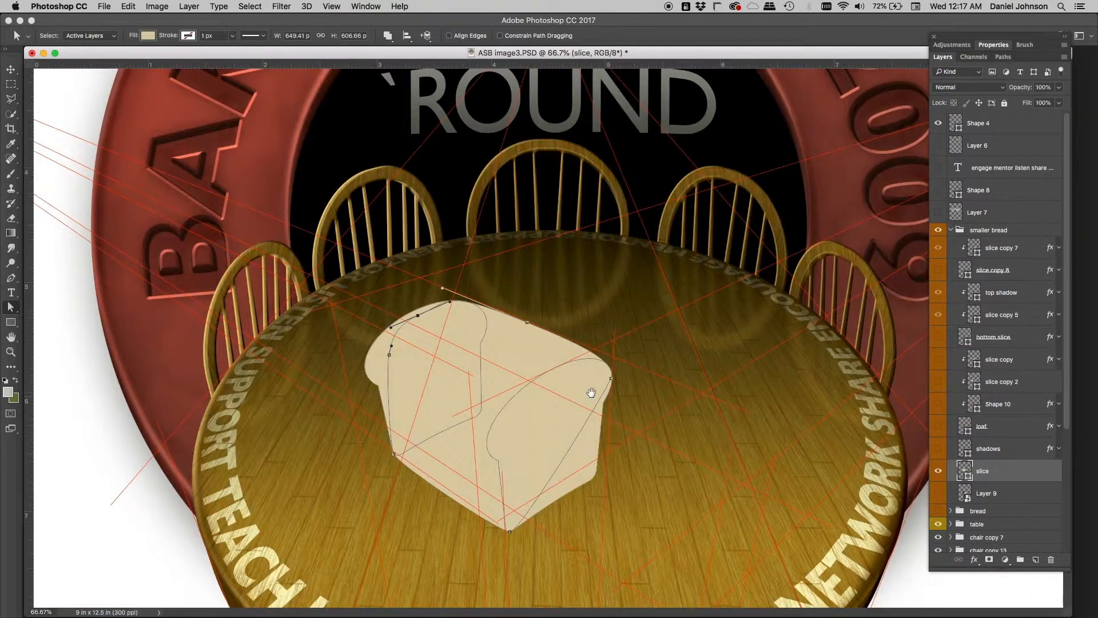
left_click_drag(591, 387, 576, 294)
left_click_drag(1074, 599, 926, 599)
left_click_drag(539, 379, 446, 394)
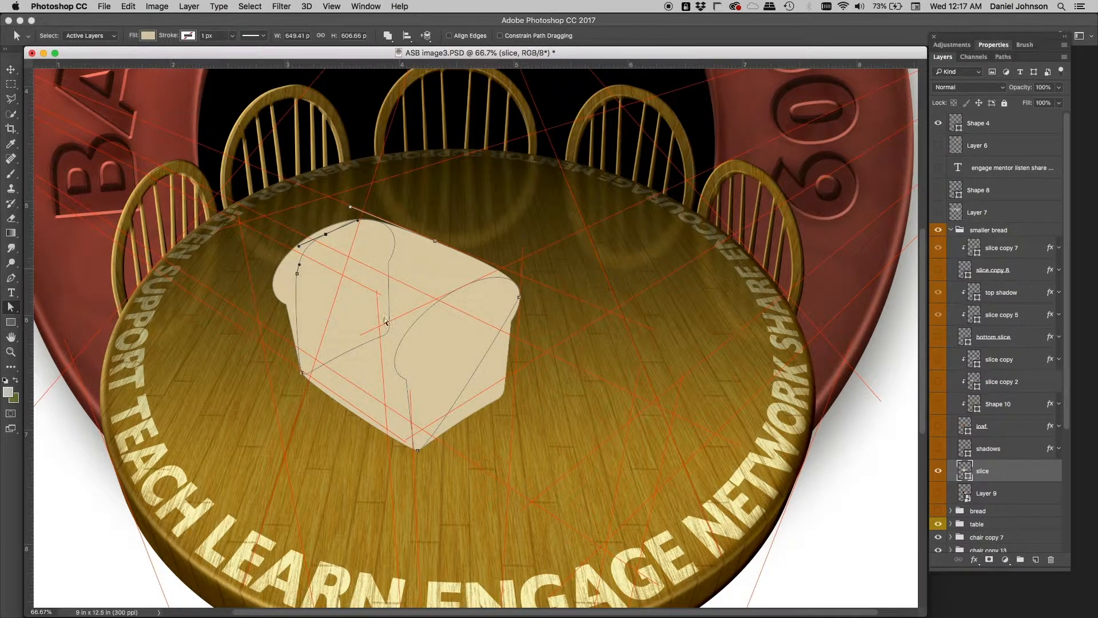
left_click(13, 310)
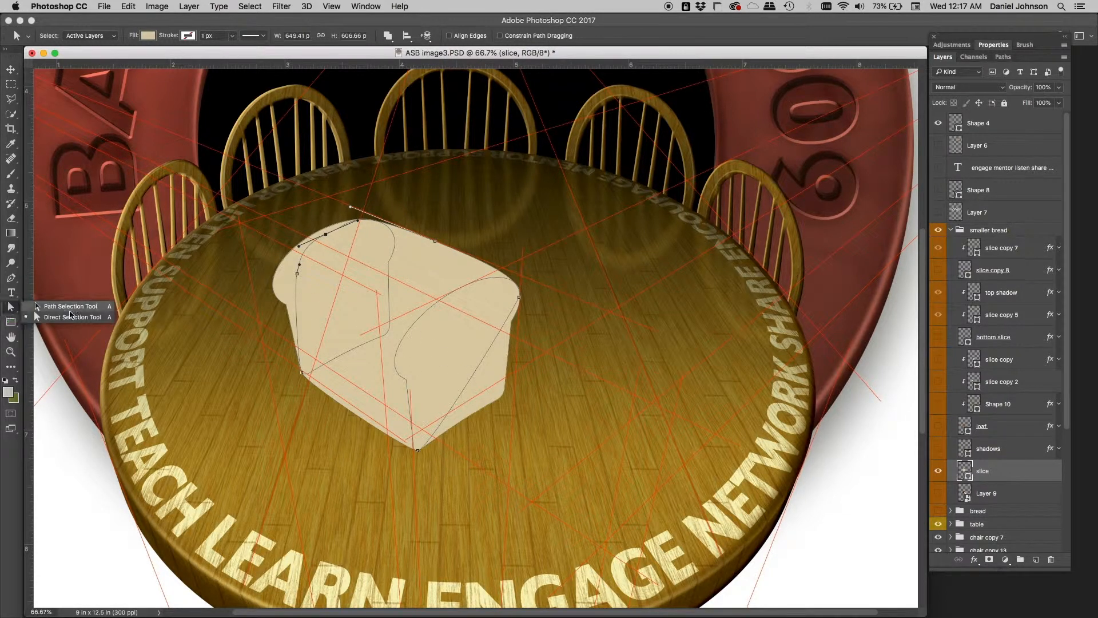
left_click(69, 319)
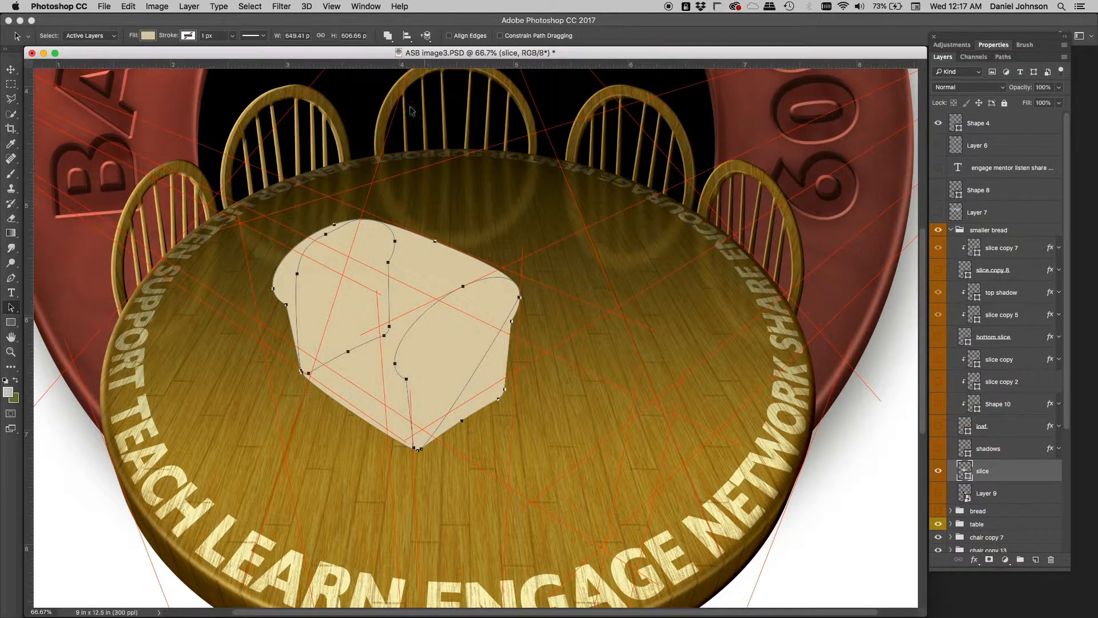
left_click(388, 36)
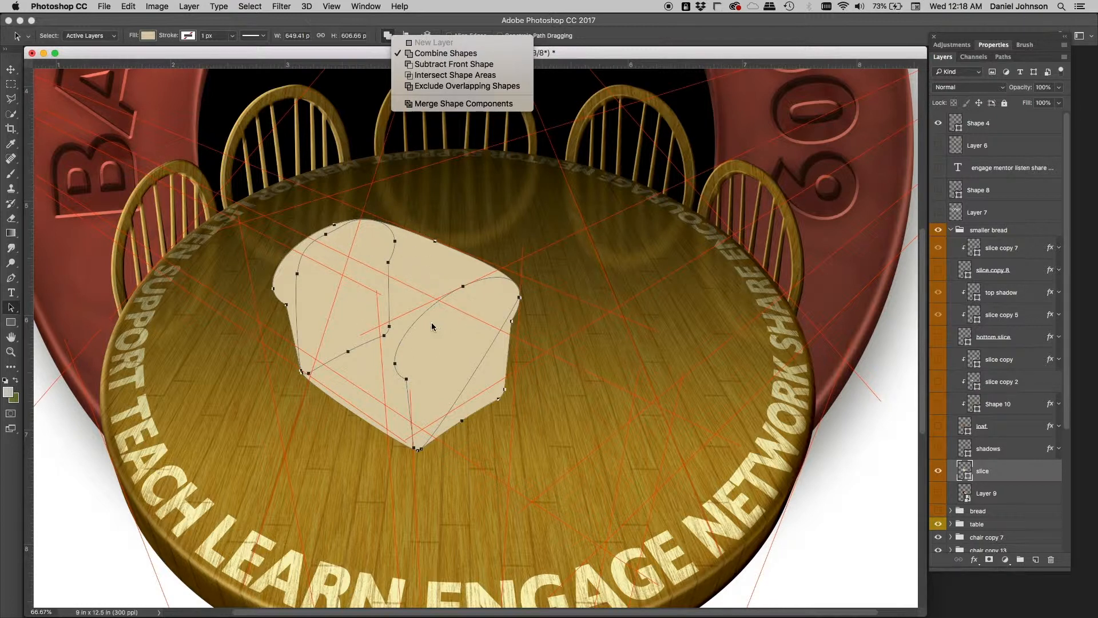
left_click(424, 104)
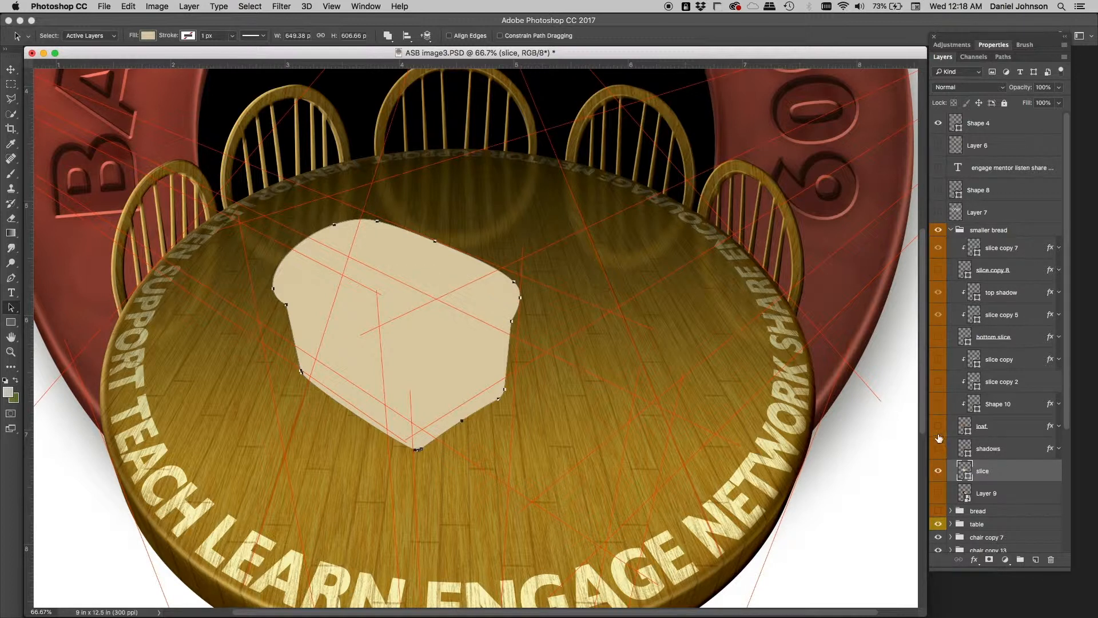
Hide the slice layer and show the loaf layer in its place
left_click(938, 470)
left_click(938, 426)
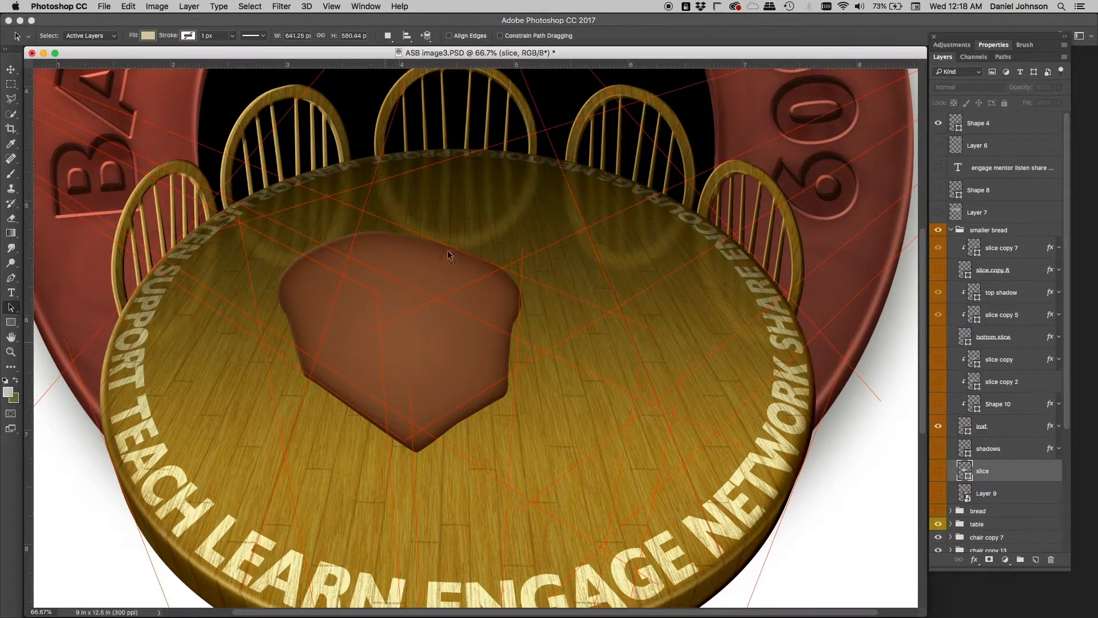
Examine the loaf layer's Bevel & Emboss, Inner Shadow and Inner Glow effects, and close the layer style without changes
double_click(1051, 429)
left_click_drag(667, 105, 557, 116)
left_click(554, 157)
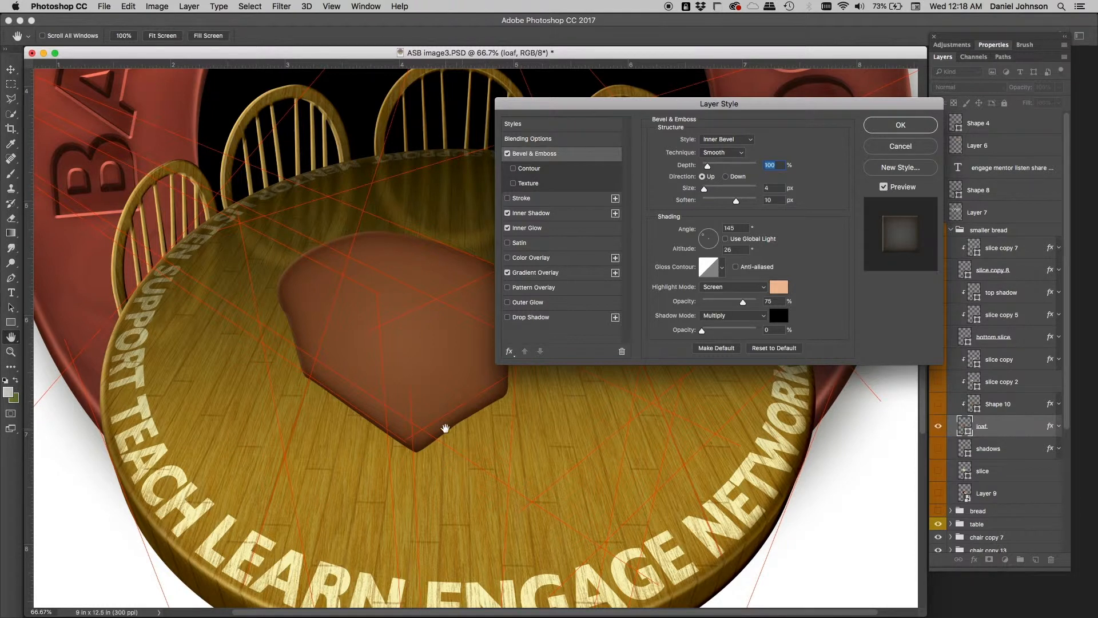
left_click(553, 216)
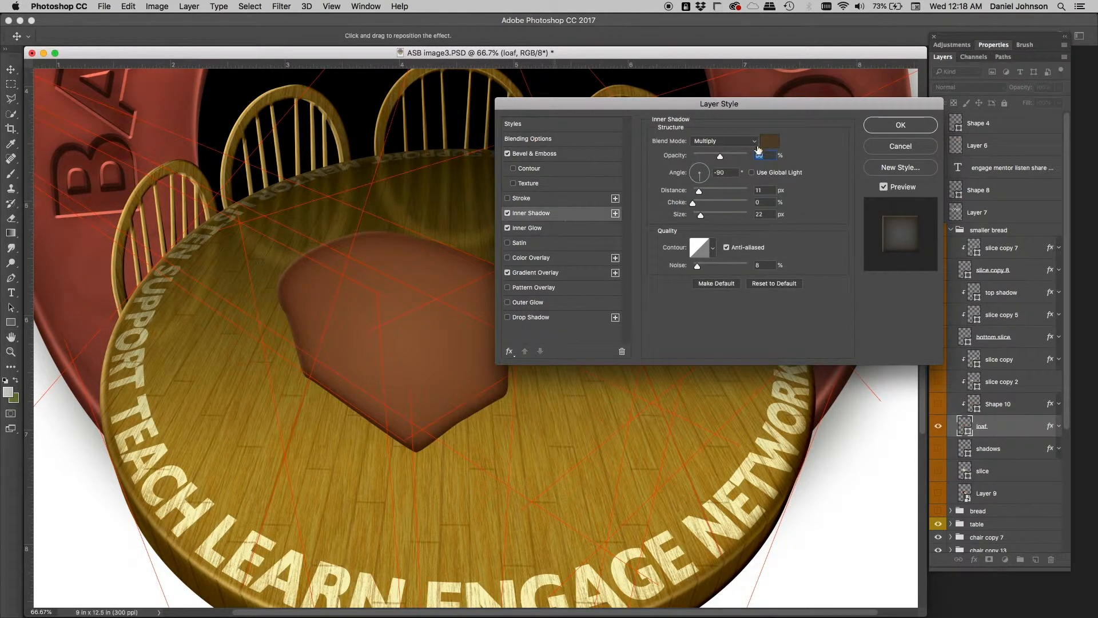
left_click(508, 215)
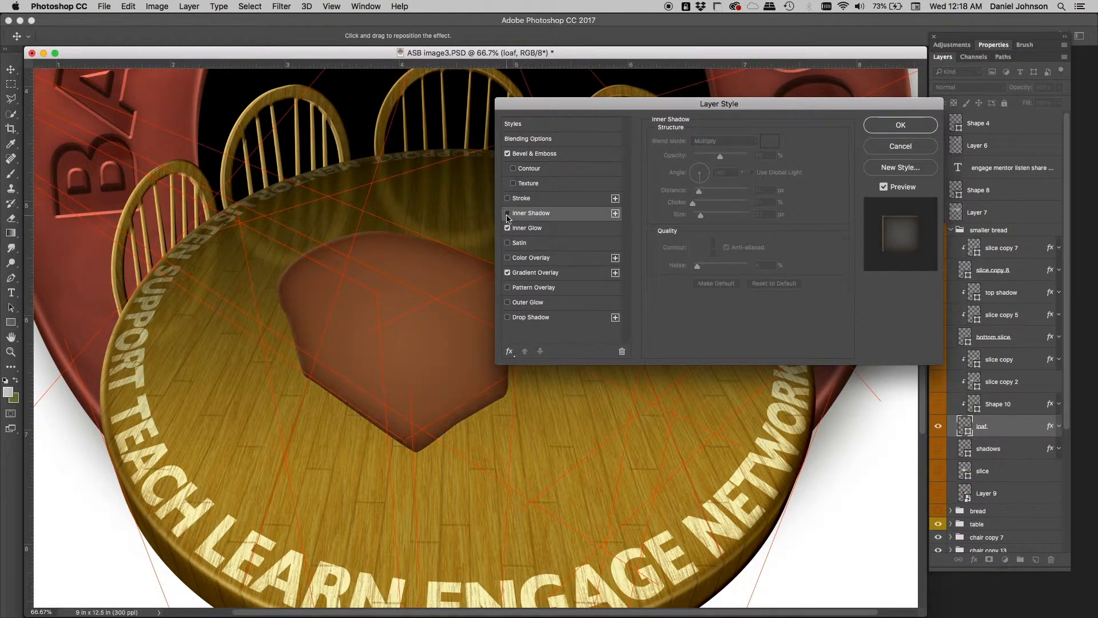
left_click(507, 214)
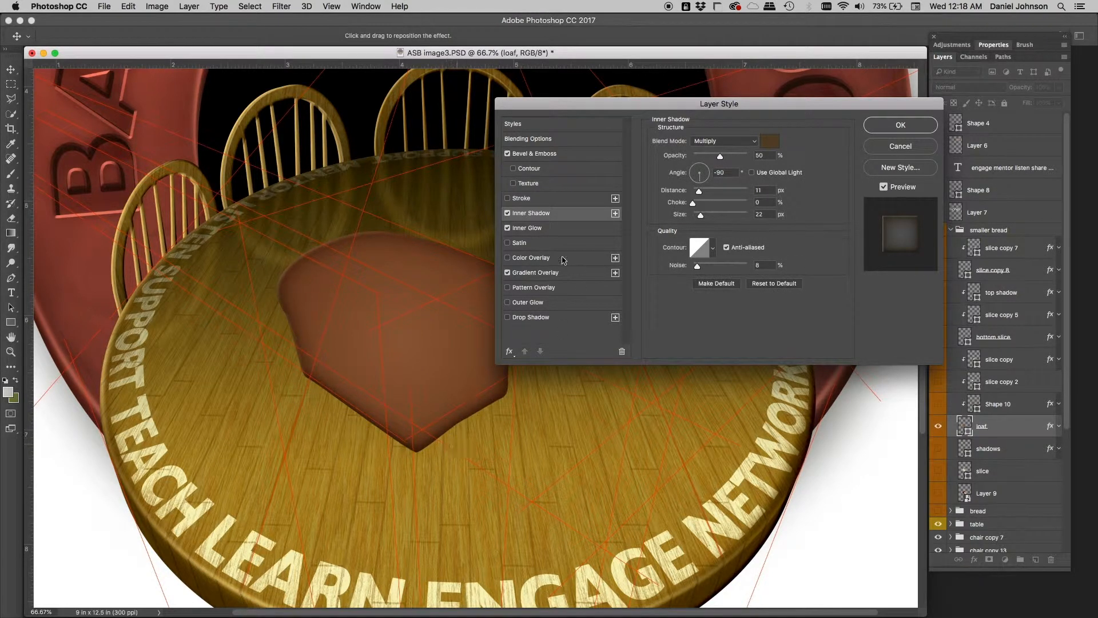
left_click(553, 230)
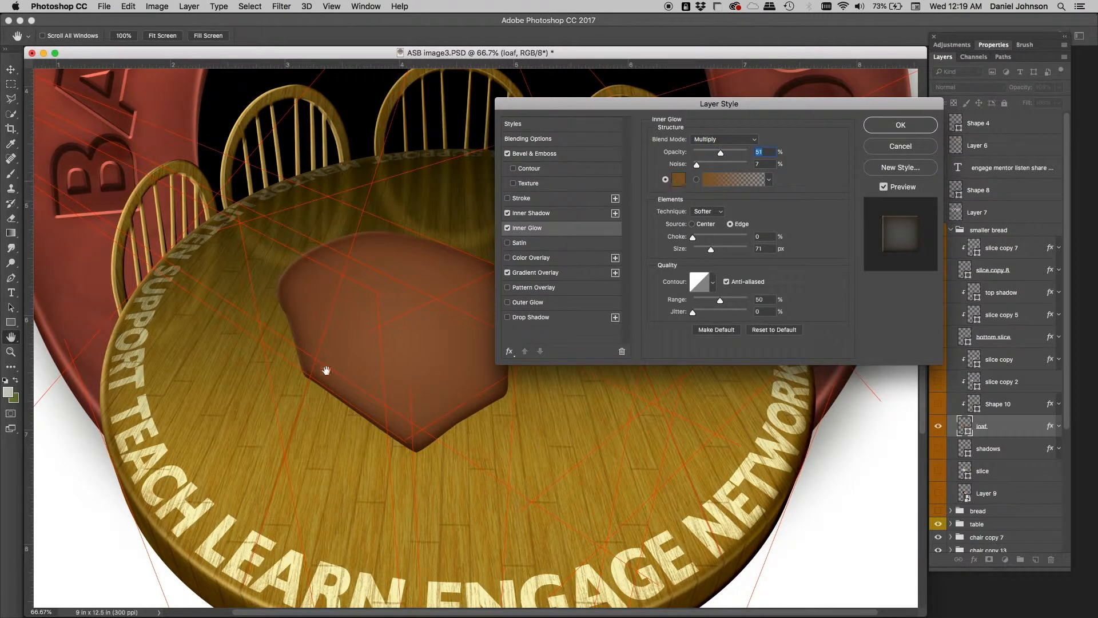
left_click(506, 229)
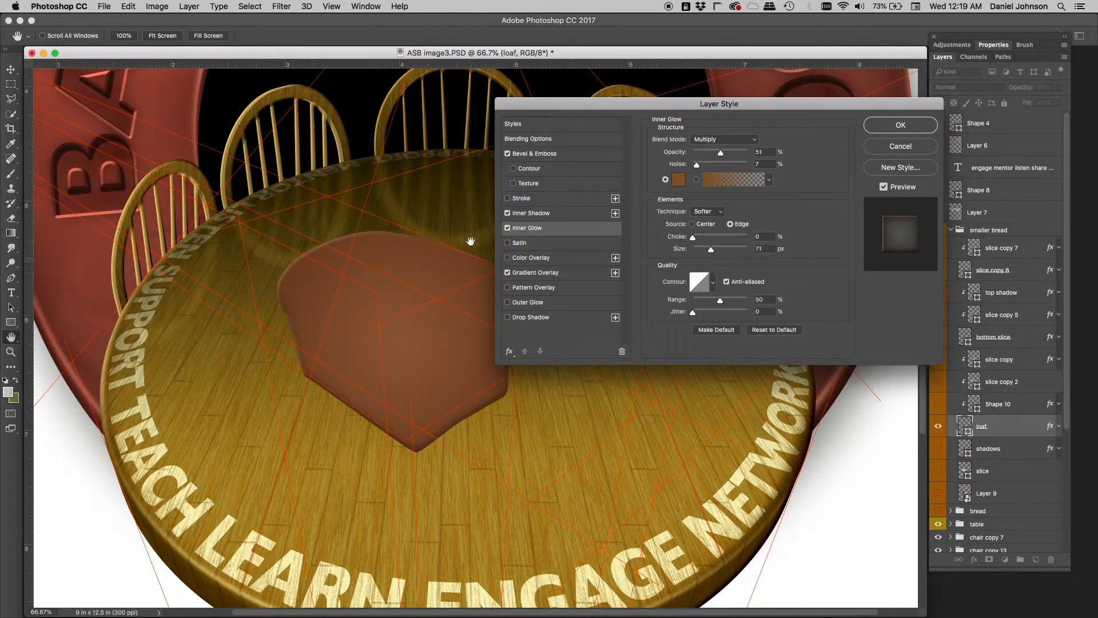
left_click(900, 147)
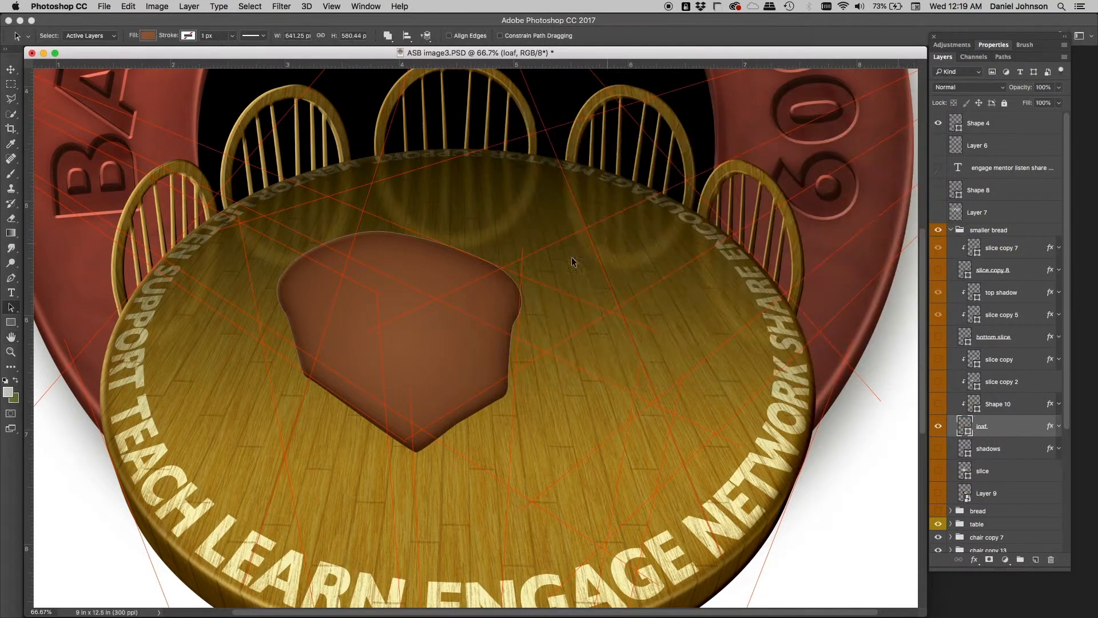
Preview the clipped Shape 10 and slice copy 2 layers over the loaf in turn, and show the slice copy layer for the cut face
left_click(936, 404)
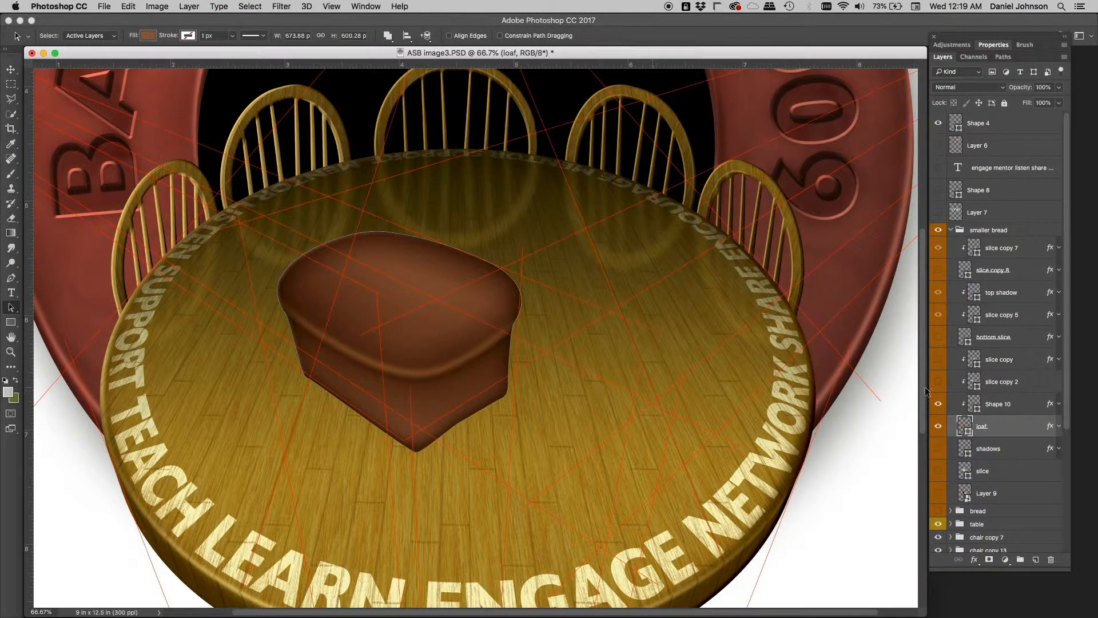
left_click(939, 405)
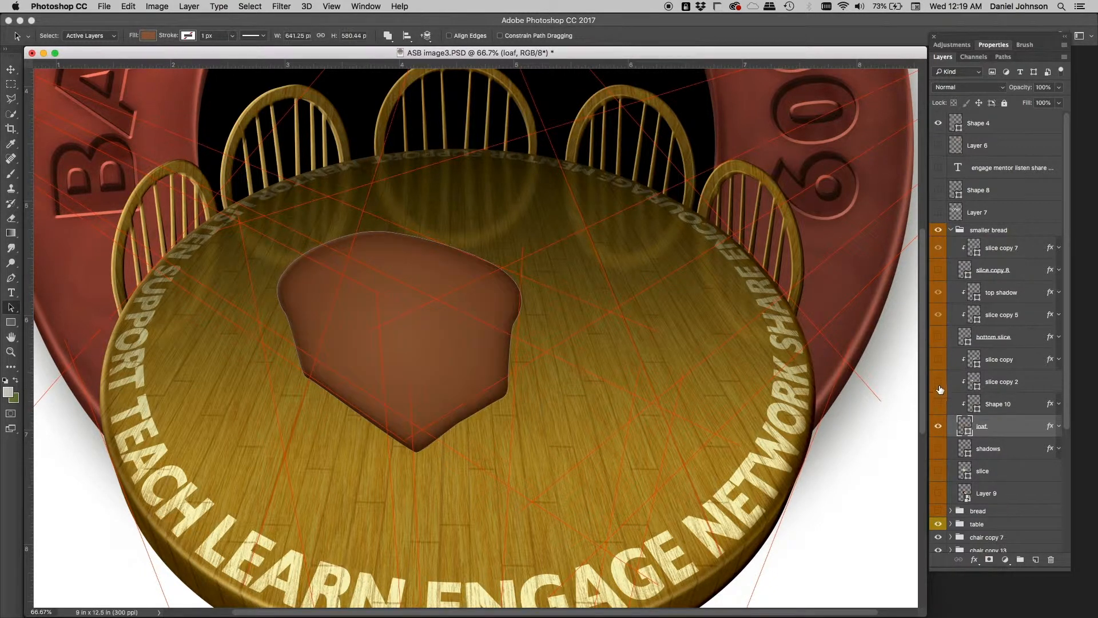
left_click(940, 382)
left_click(939, 382)
left_click(940, 381)
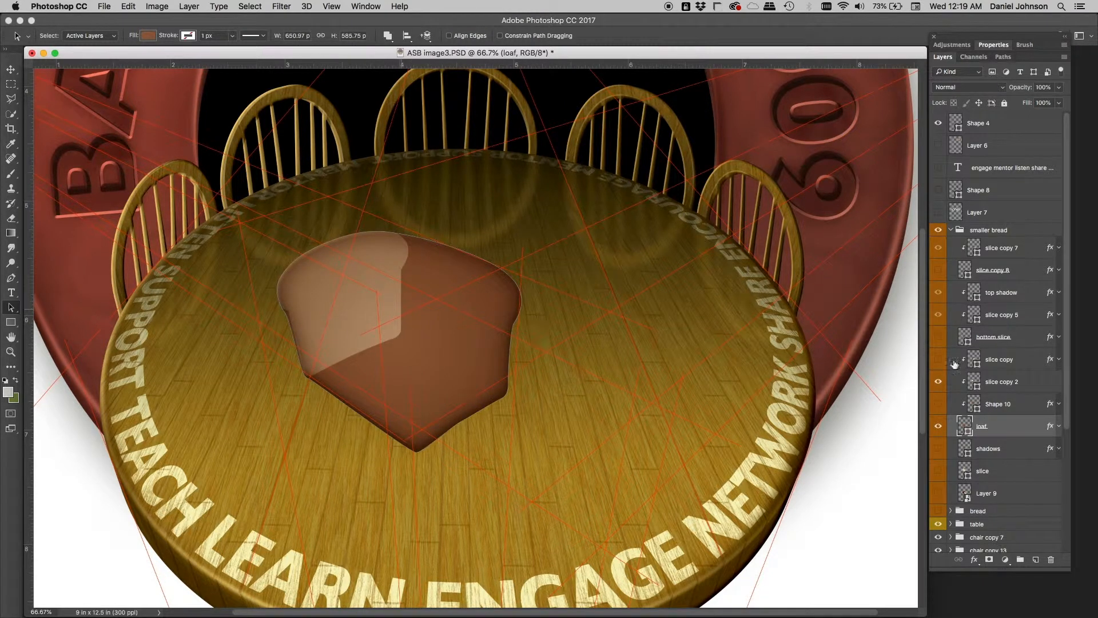
left_click(938, 382)
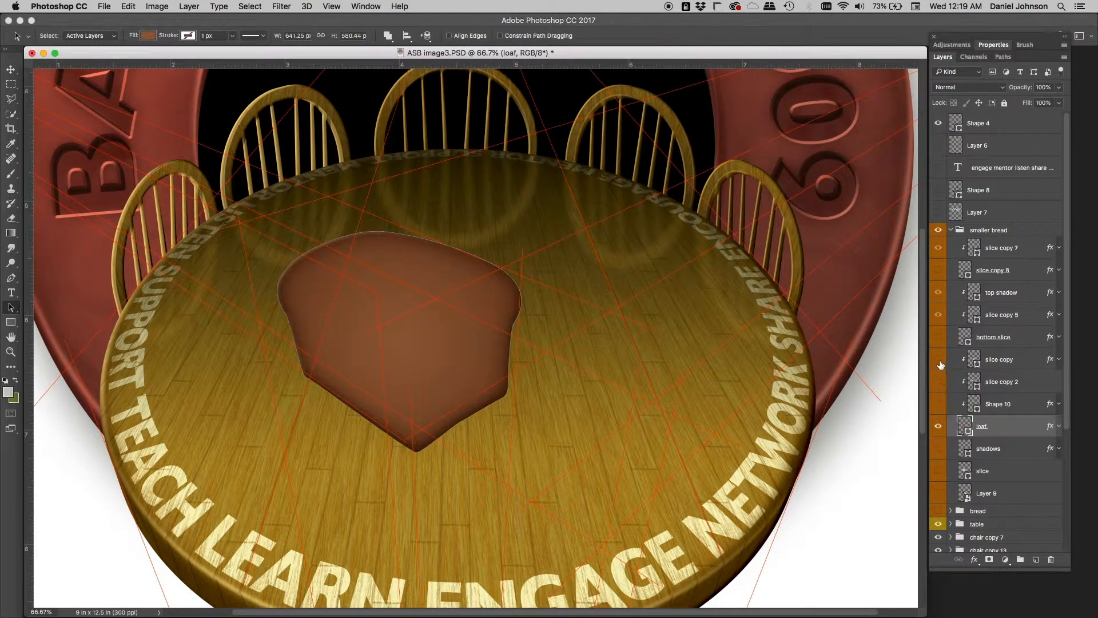
left_click(938, 359)
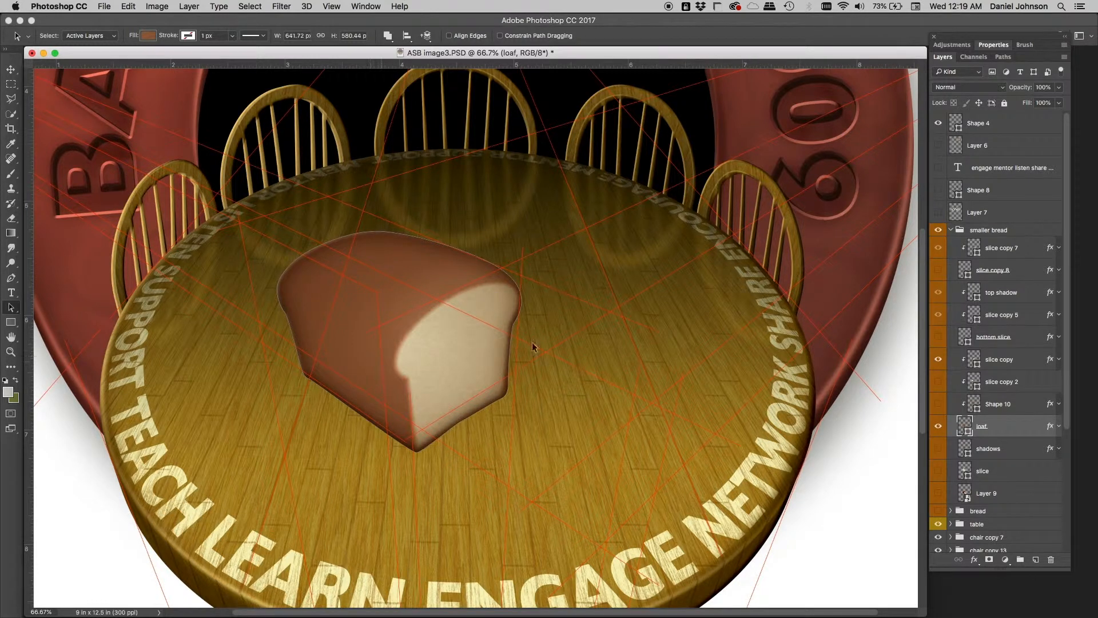
Examine the slice copy layer's Drop Shadow effect, toggling it to compare and checking its Screen blend mode
left_click(1018, 362)
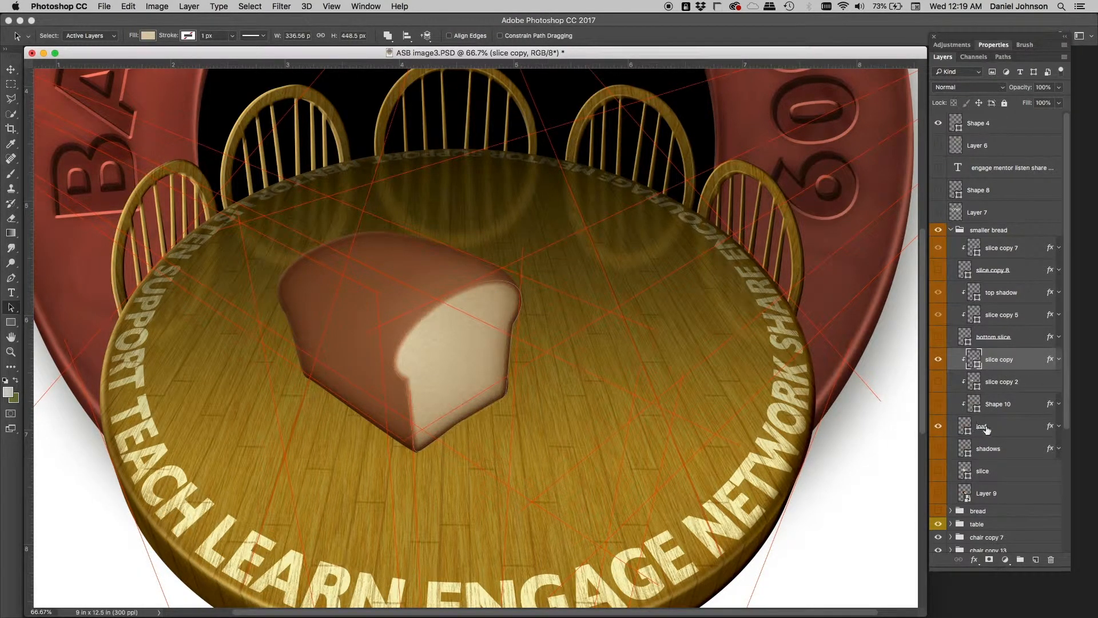
double_click(1048, 360)
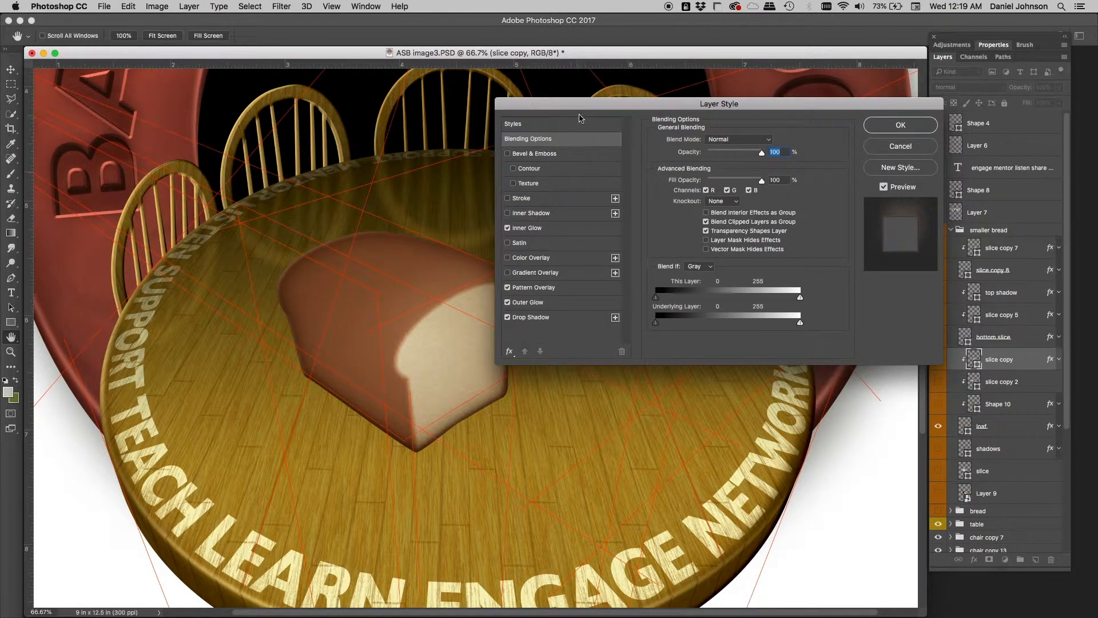
left_click_drag(583, 105, 621, 83)
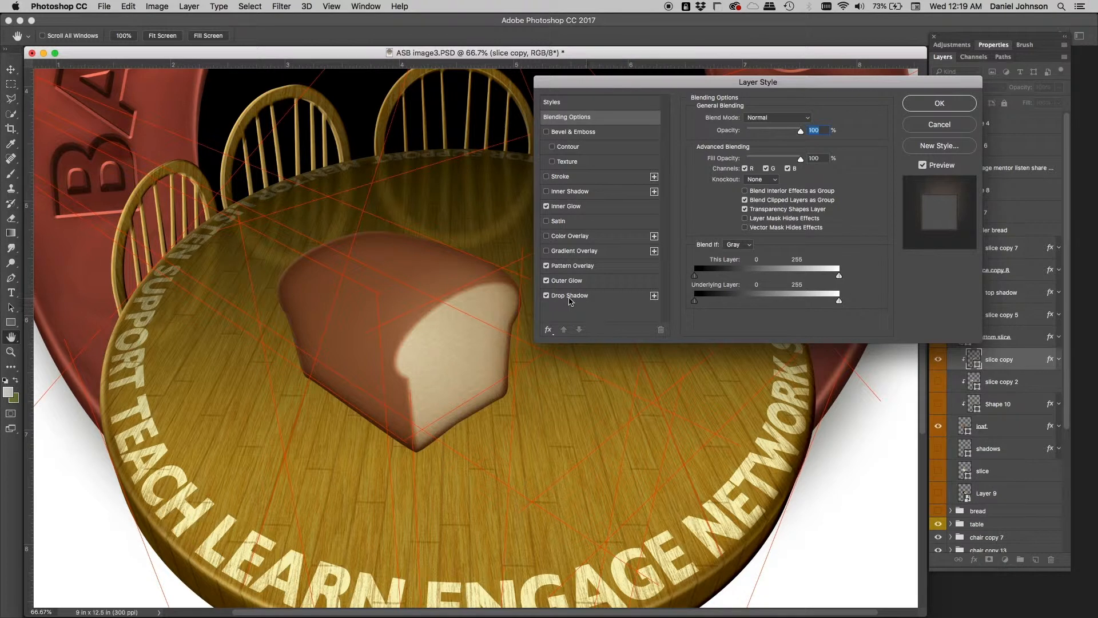
left_click(547, 297)
left_click(547, 297)
left_click(572, 295)
left_click(781, 119)
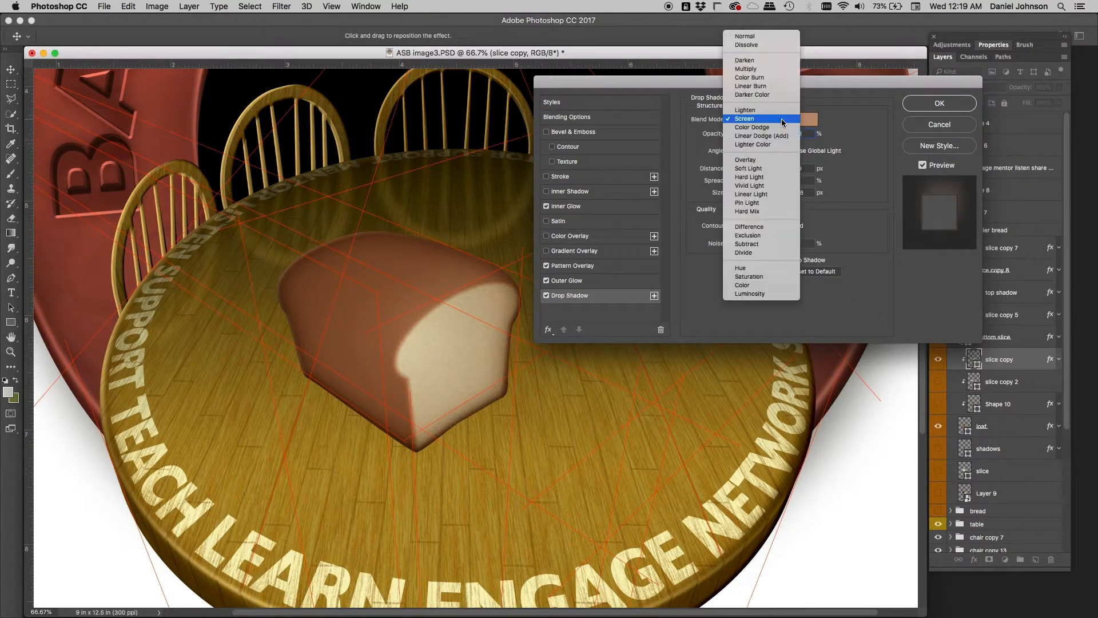
left_click(761, 118)
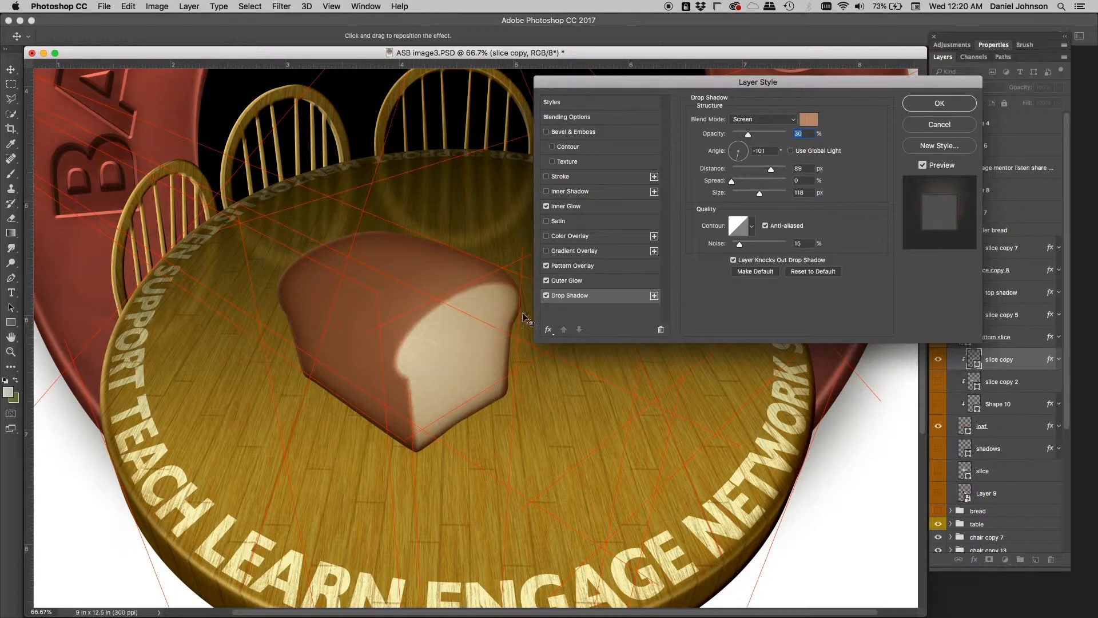
Preview the pattern on the cut face by setting its Pattern Overlay to 100% opacity with the Normal blend mode
left_click(593, 268)
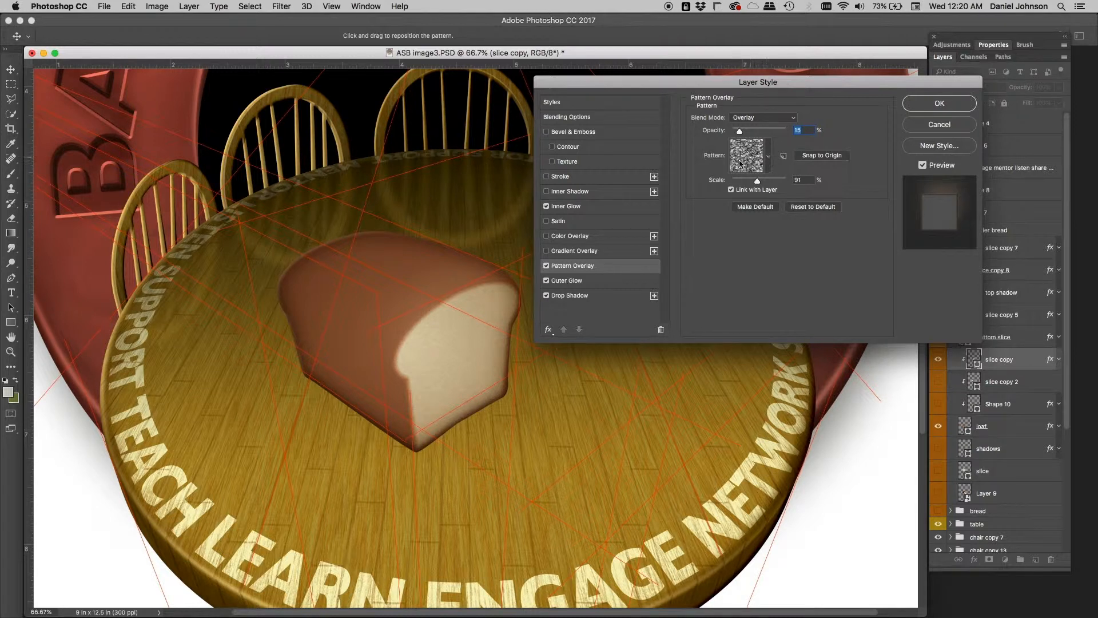
left_click(770, 160)
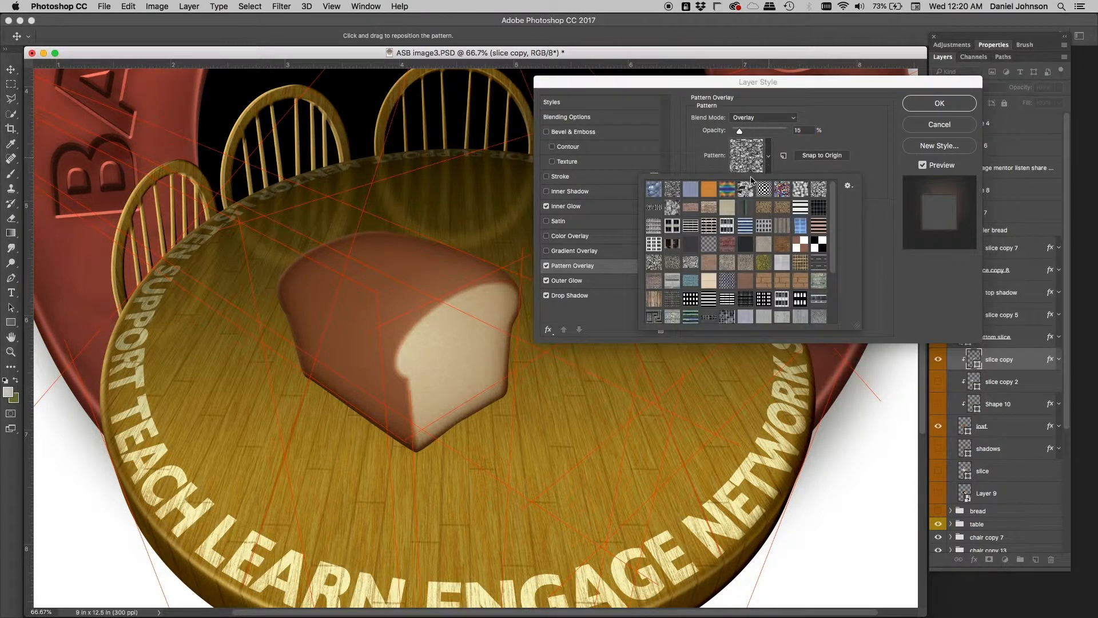
left_click(828, 142)
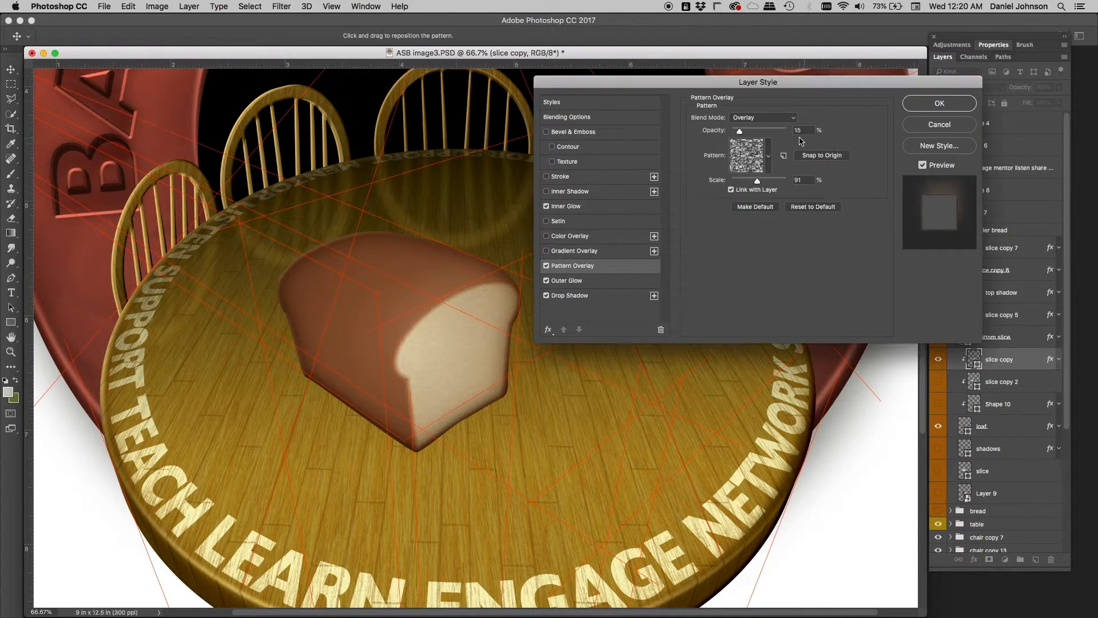
left_click_drag(739, 134, 787, 131)
left_click(764, 117)
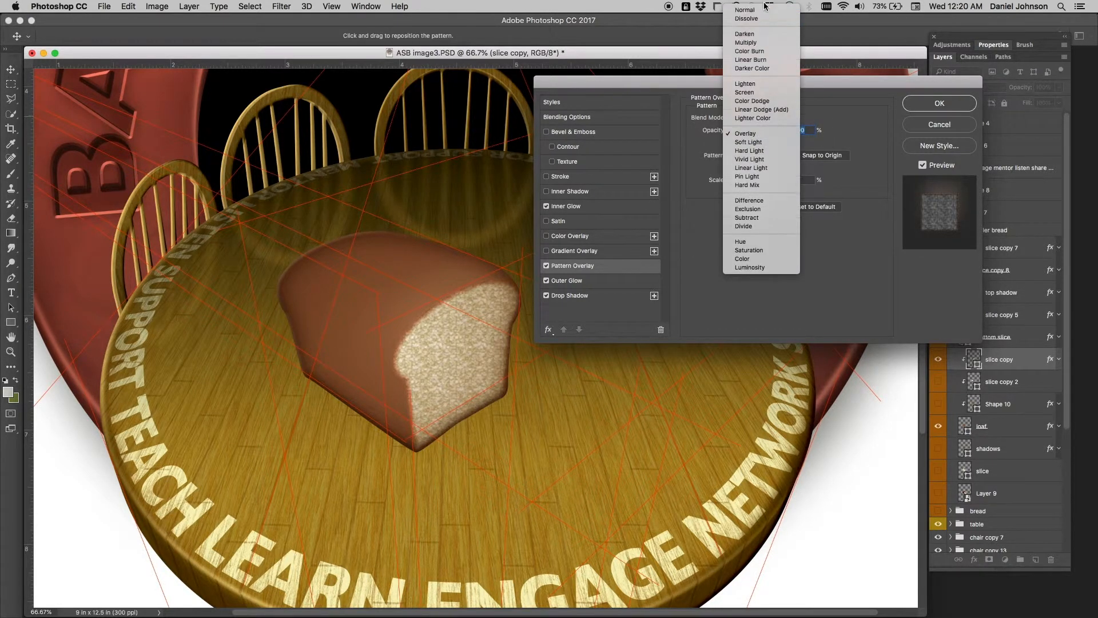
left_click(746, 36)
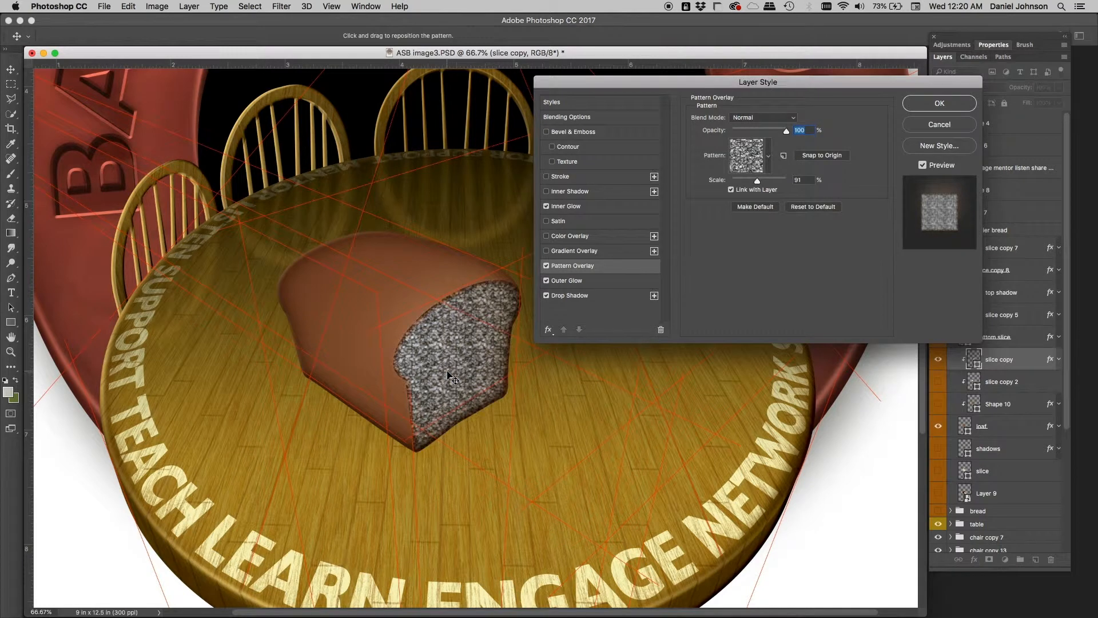
Return the Pattern Overlay to Overlay mode at 14% opacity, and discard the layer style changes
left_click(775, 118)
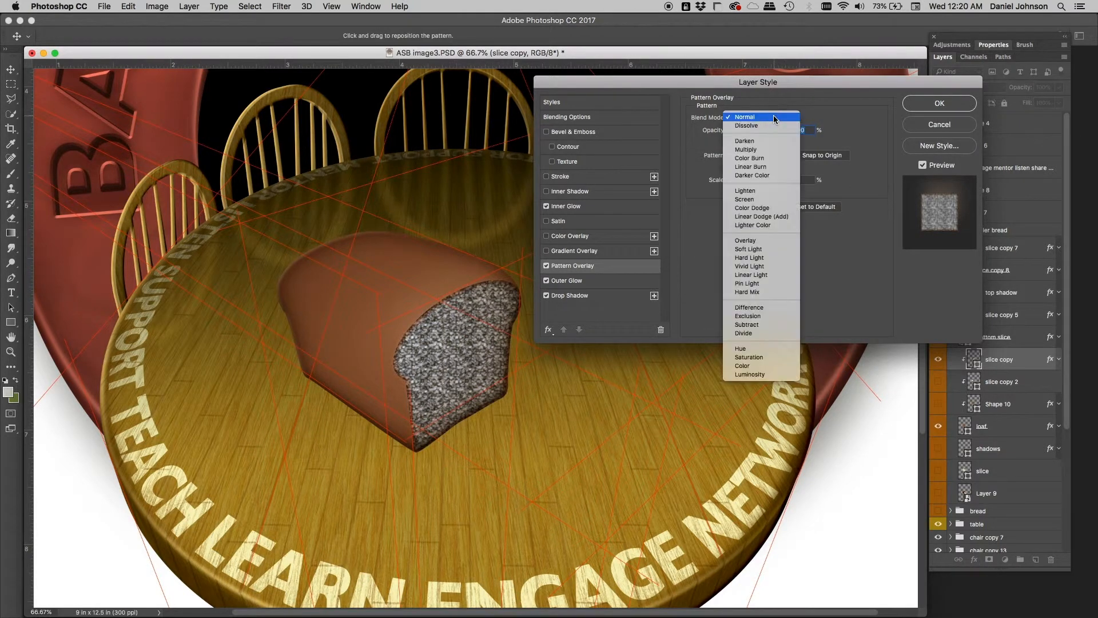
left_click(753, 241)
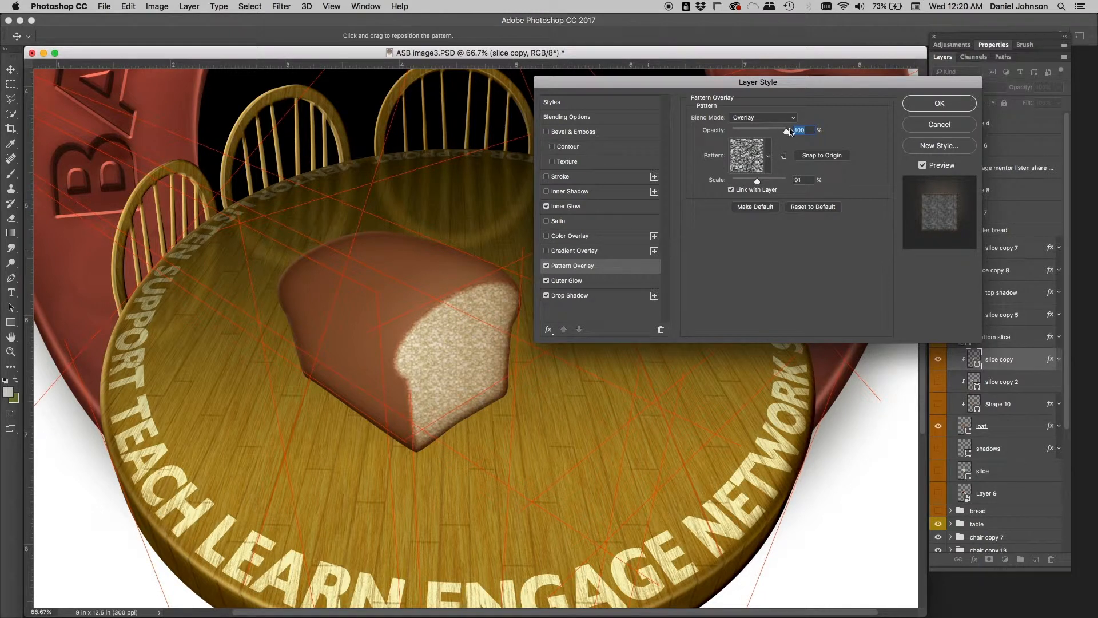
left_click_drag(785, 131, 739, 132)
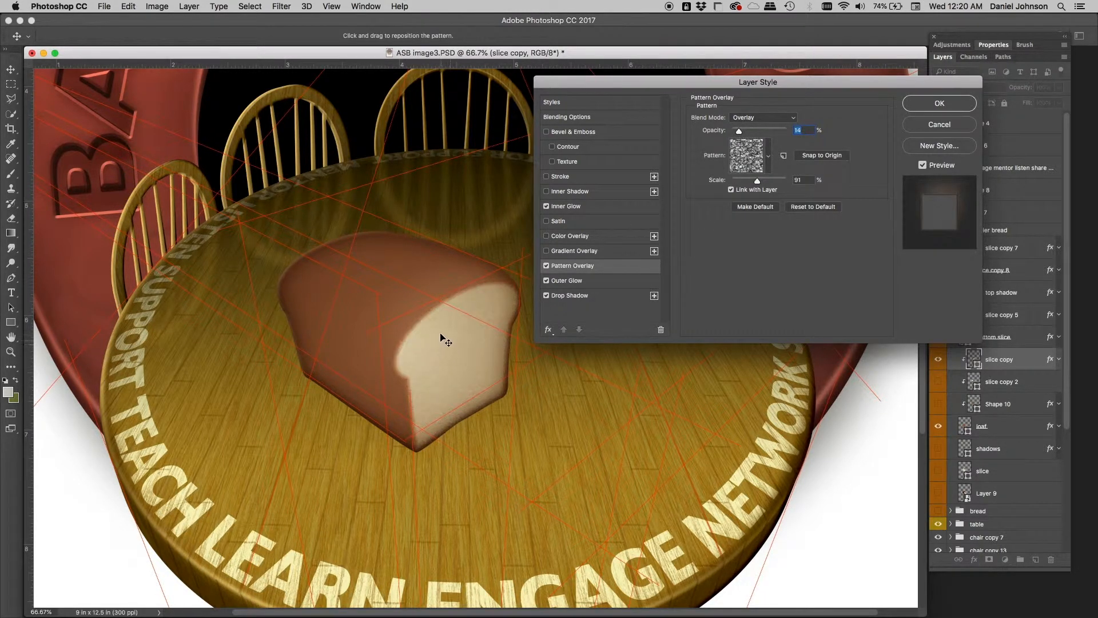
left_click(928, 126)
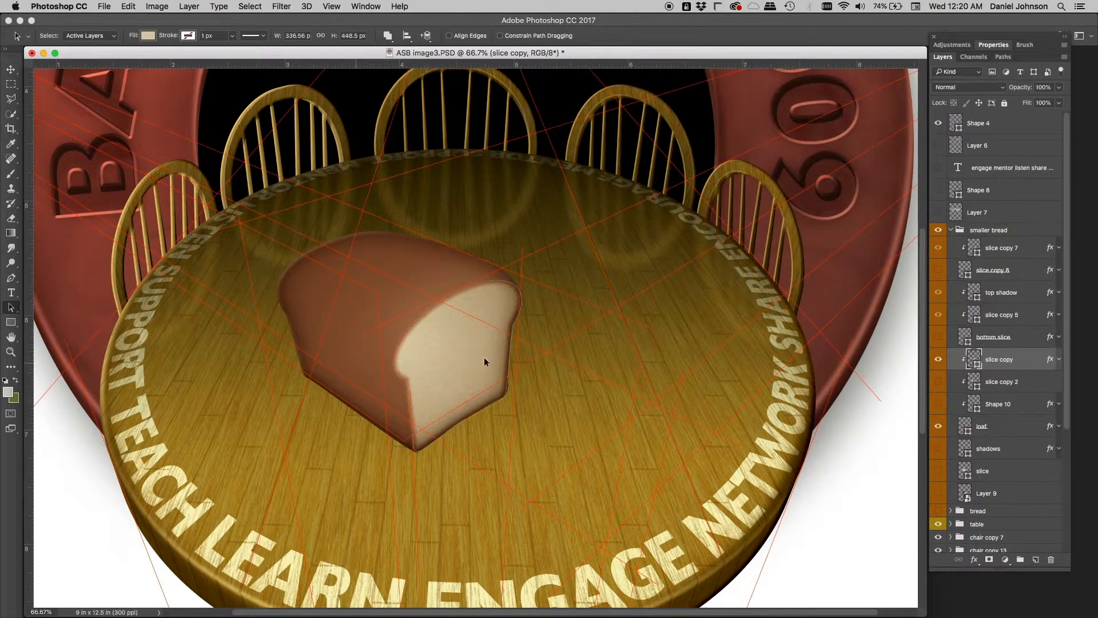
Show the Shape 10 layer on the loaf and compare its outline with the loaf layer's outline
left_click(938, 404)
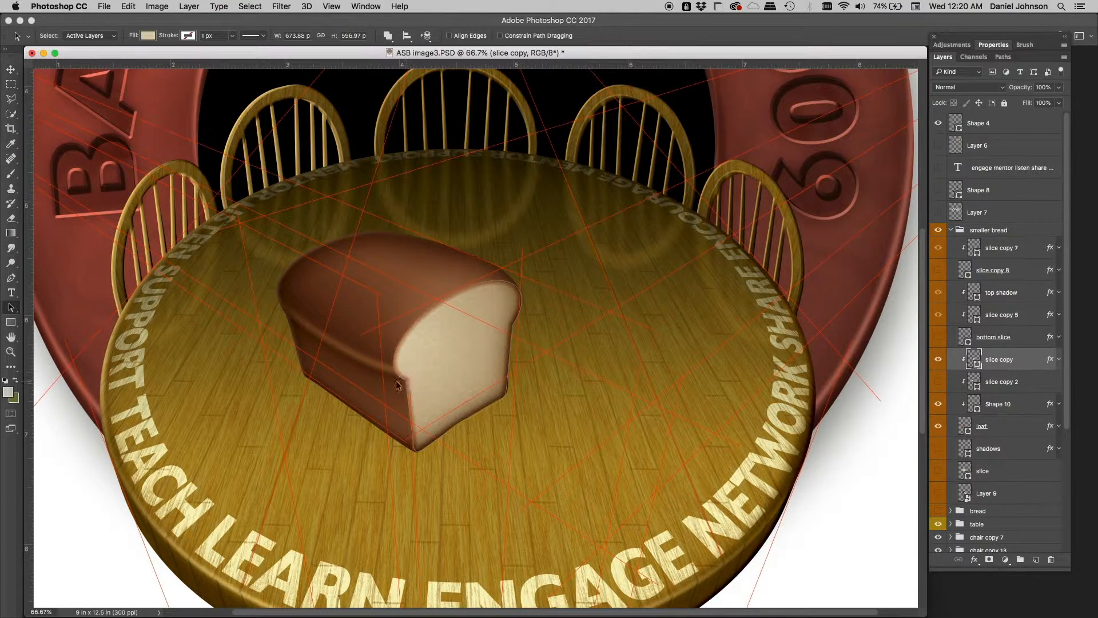
left_click(970, 406)
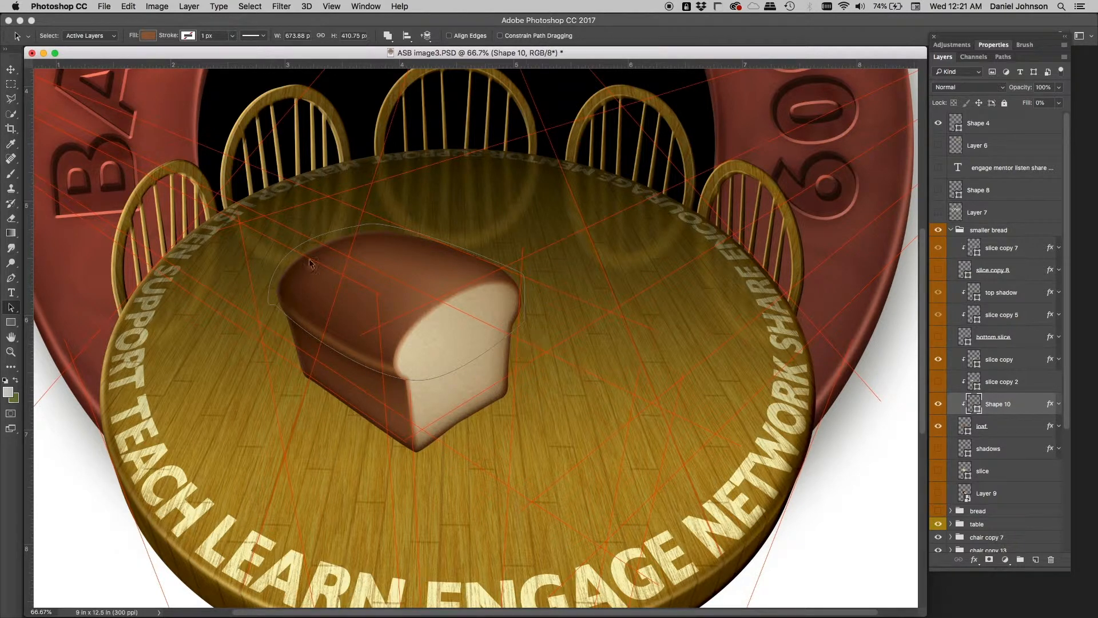
key("super+plus")
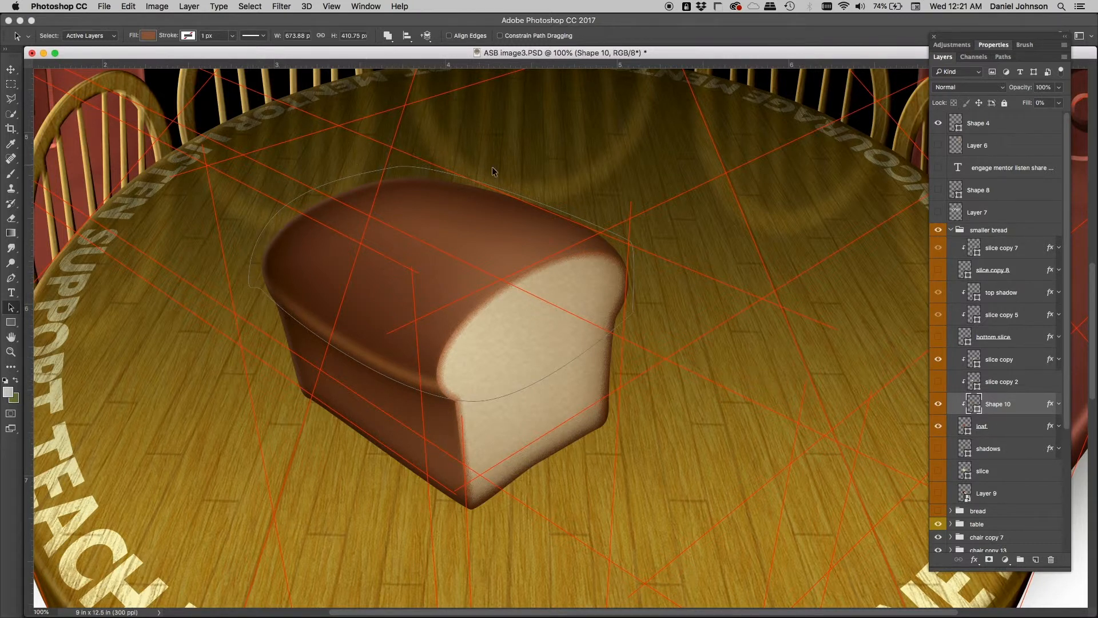
left_click(965, 426)
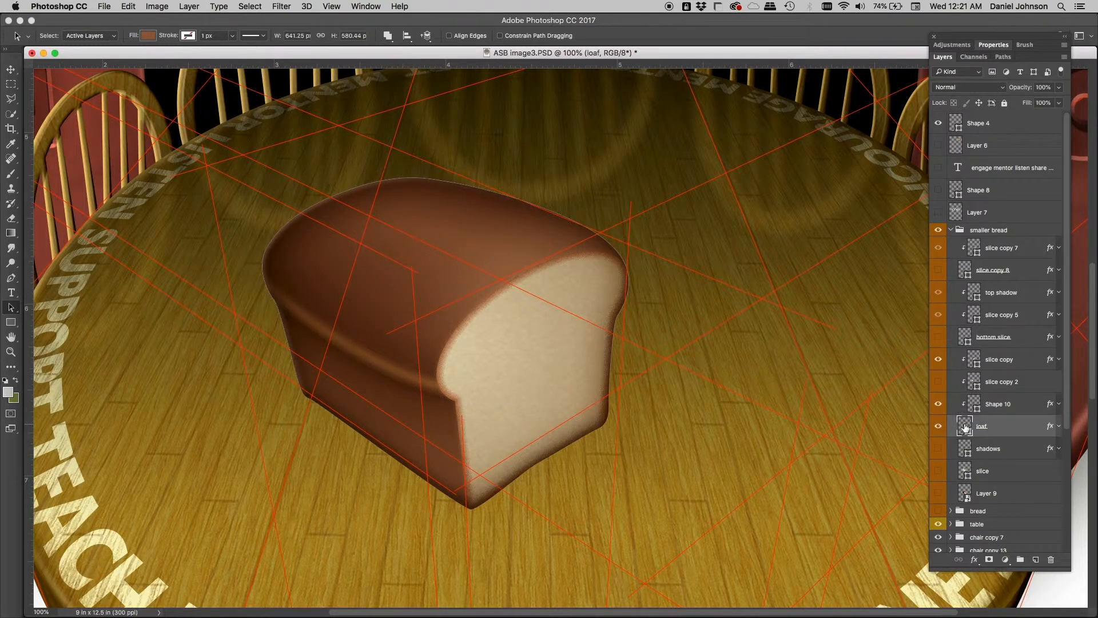
left_click(974, 404)
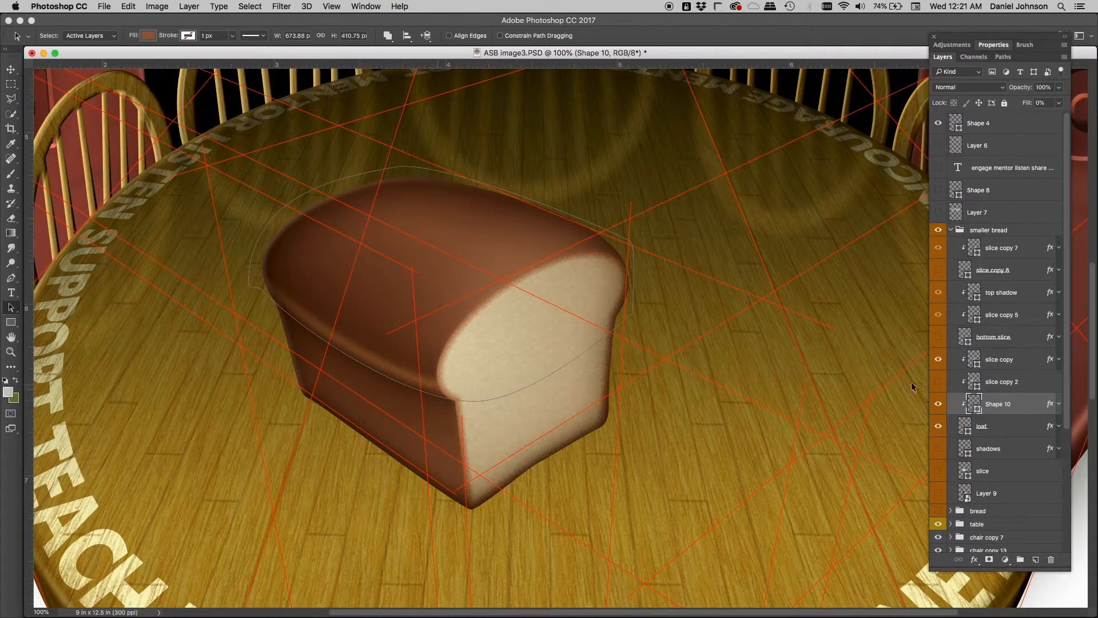
Examine Shape 10's Inner Shadow effect, comparing the linear contour with the peaked contour along the crust edge
double_click(1050, 403)
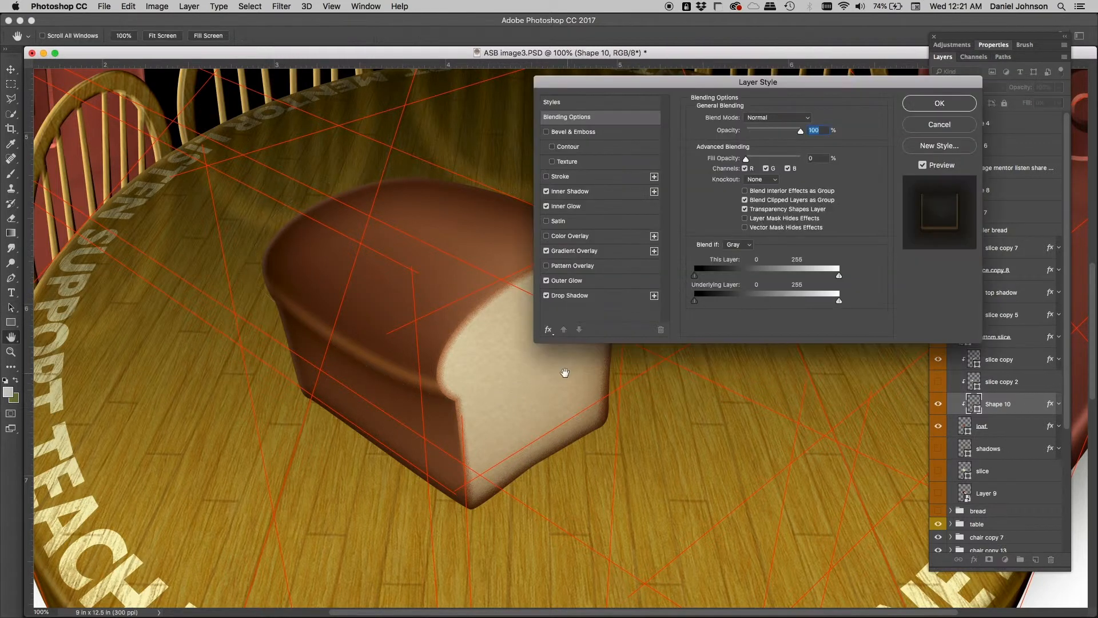
left_click_drag(686, 84, 683, 105)
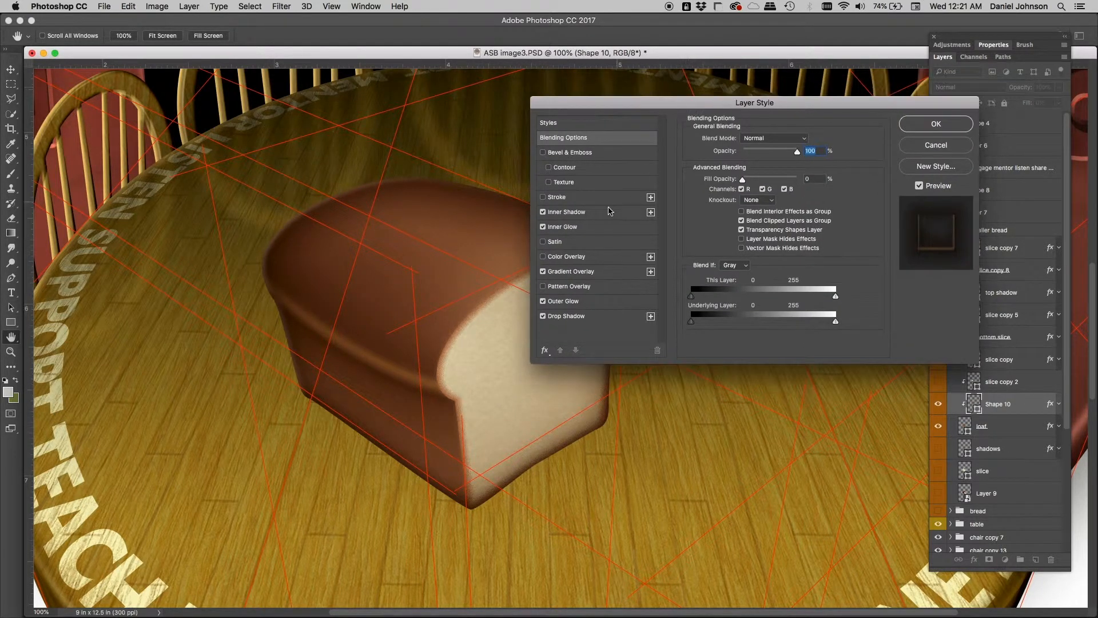
left_click(608, 213)
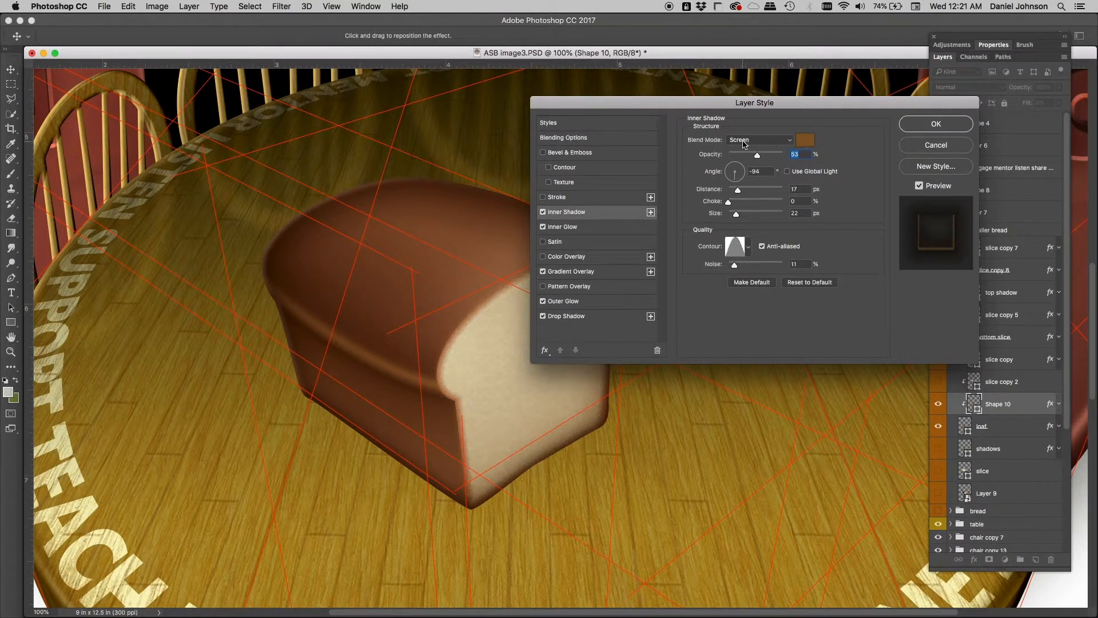
left_click(749, 247)
left_click(678, 278)
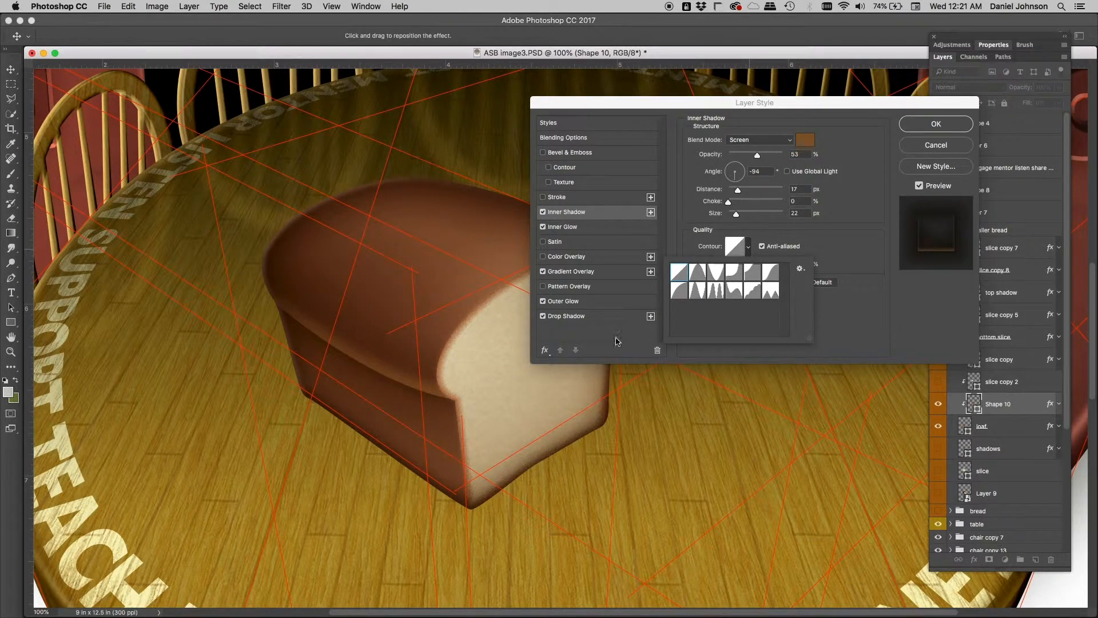
left_click(696, 272)
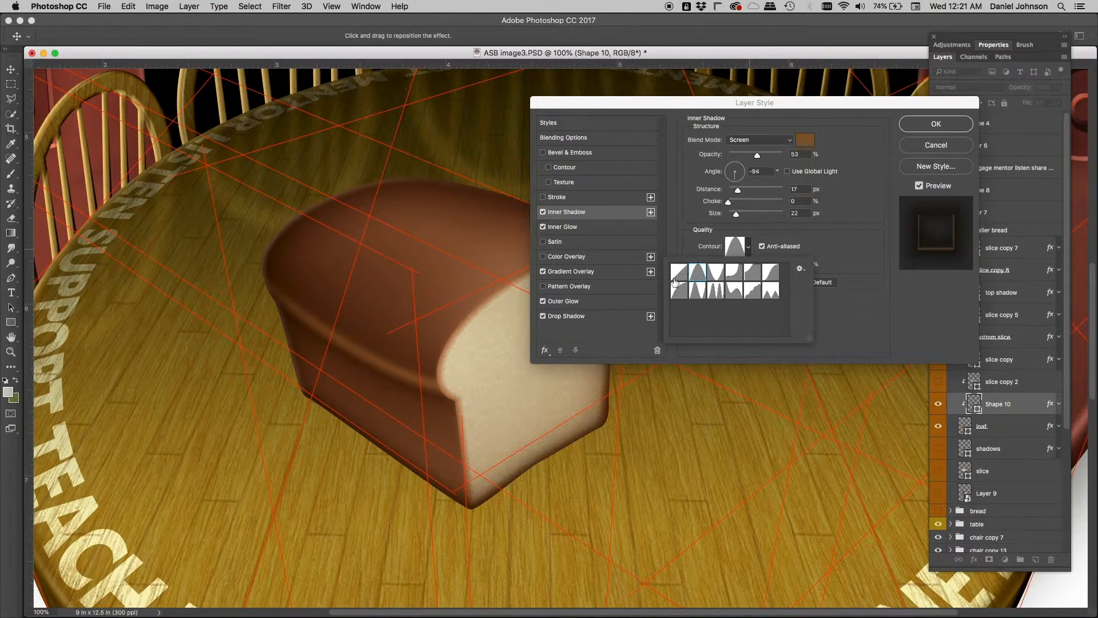
left_click(819, 253)
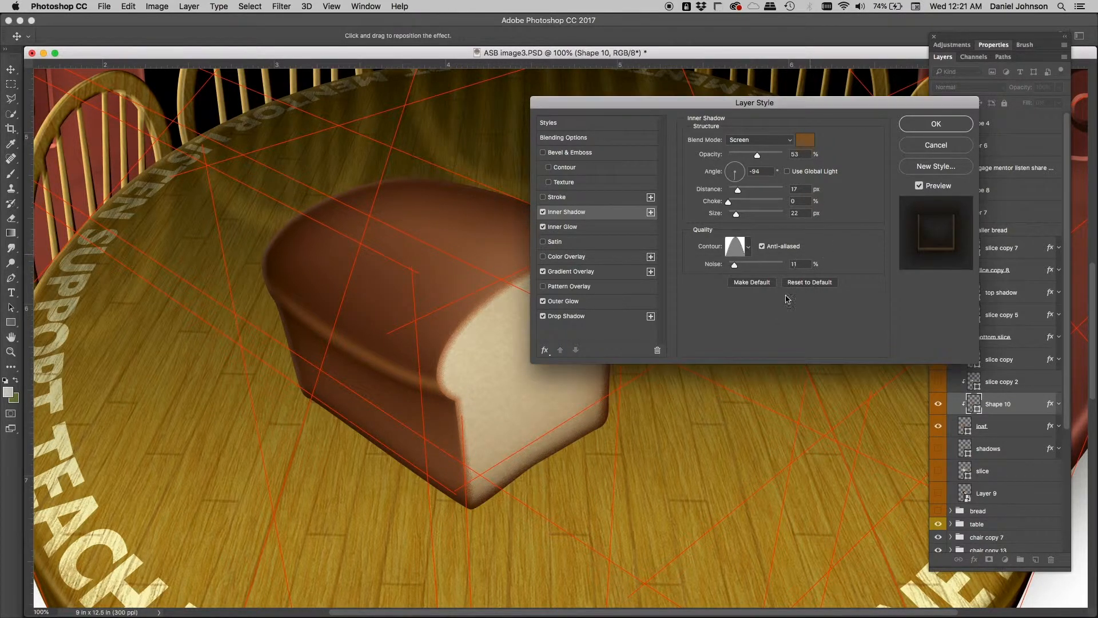
Try a 25 px Inner Shadow distance on Shape 10, toggle its Drop Shadow to compare, and discard the changes
left_click(738, 191)
left_click_drag(738, 191, 742, 192)
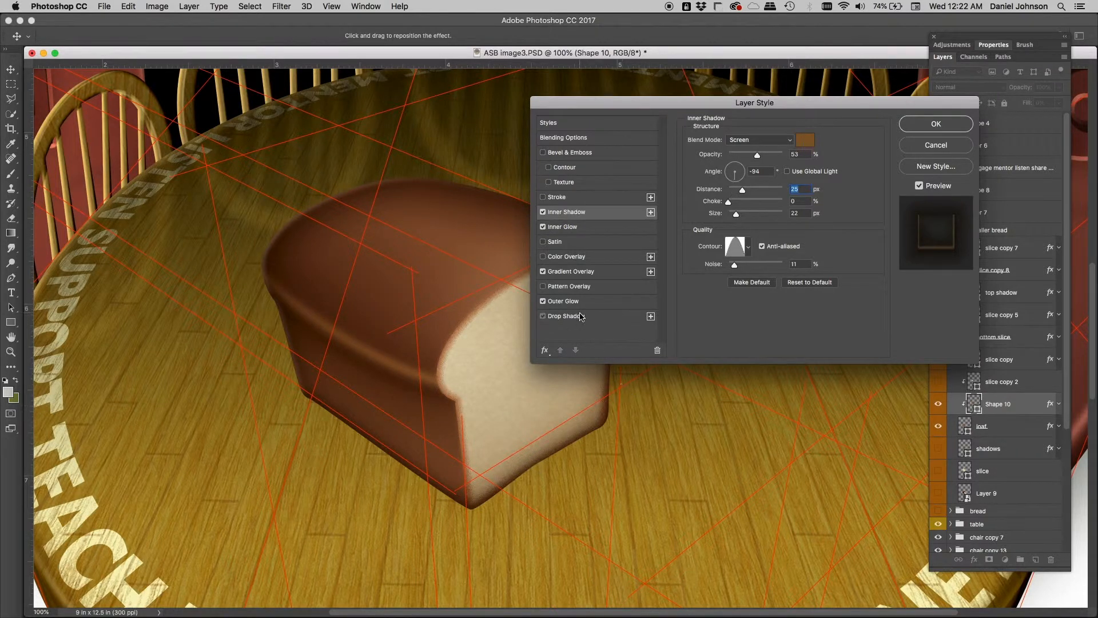
left_click(547, 317)
left_click(544, 317)
left_click(544, 317)
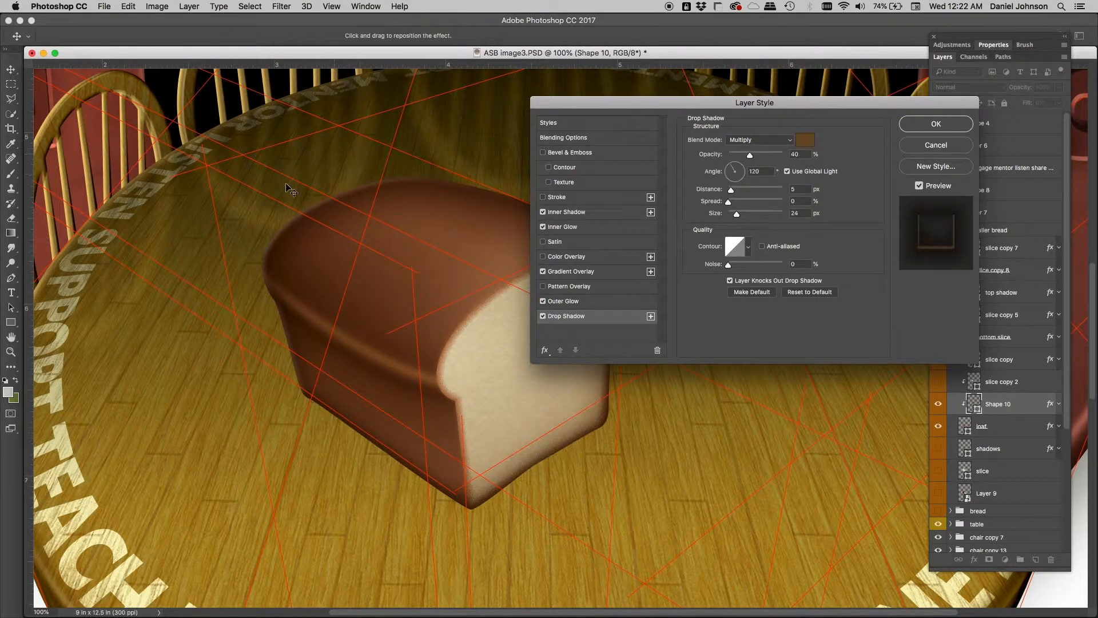
left_click(937, 145)
Release Shape 10 from its clipping mask on the loaf layer to preview it unclipped, and undo the release
left_click(969, 428)
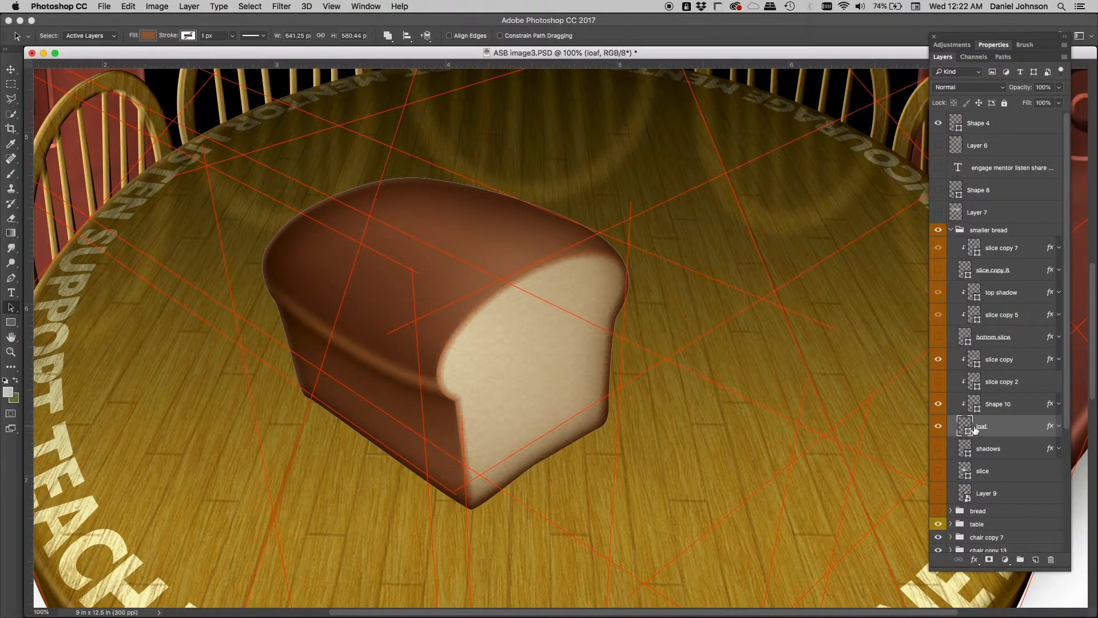
left_click_drag(975, 430, 992, 409)
left_click_drag(995, 411, 994, 409)
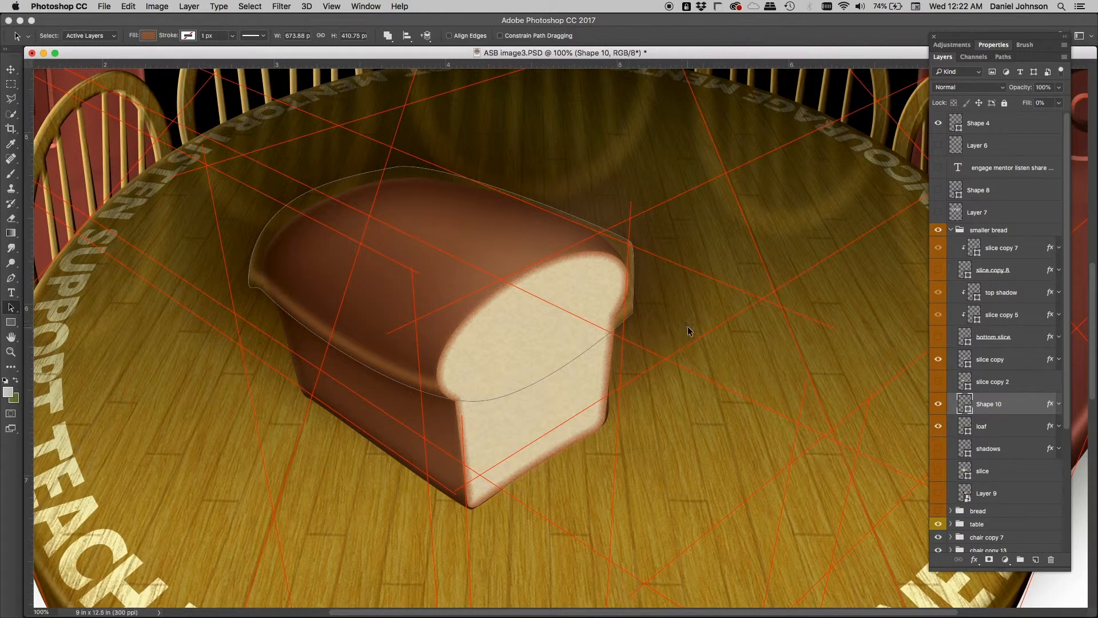
key("super+z")
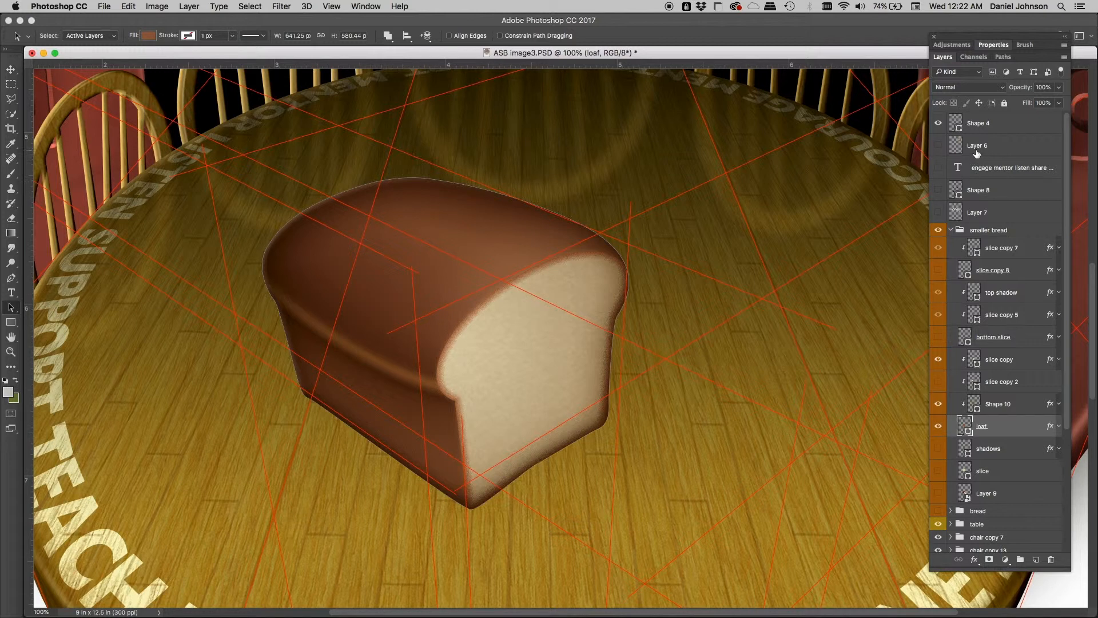
Hide the Shape 4 perspective lines and raise the Shape 10 layer's fill to 99%
left_click(938, 123)
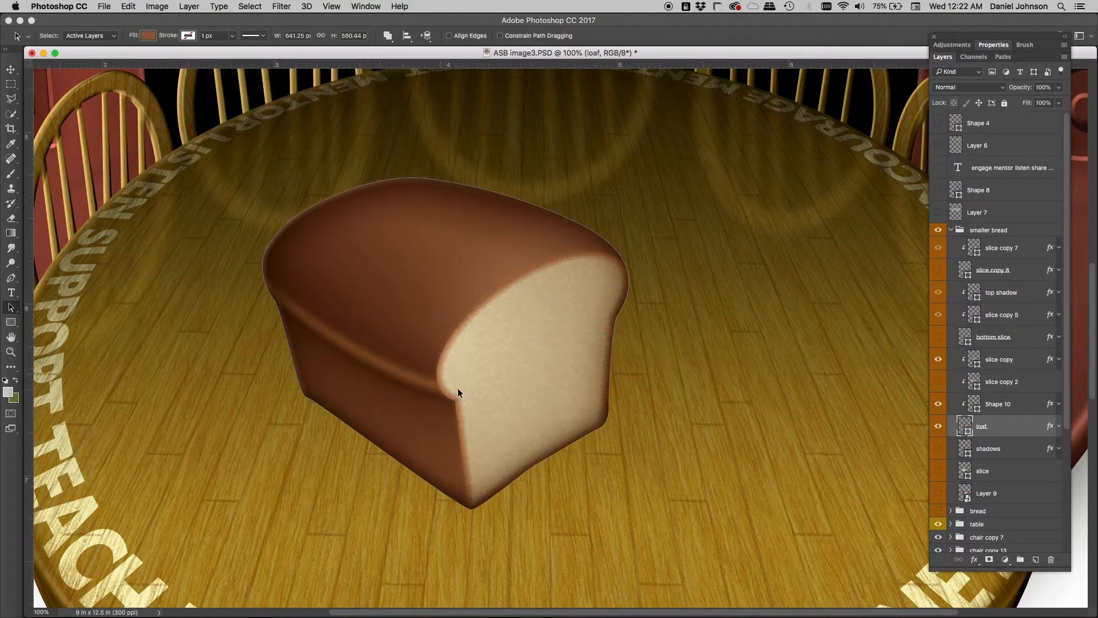
left_click(1007, 407)
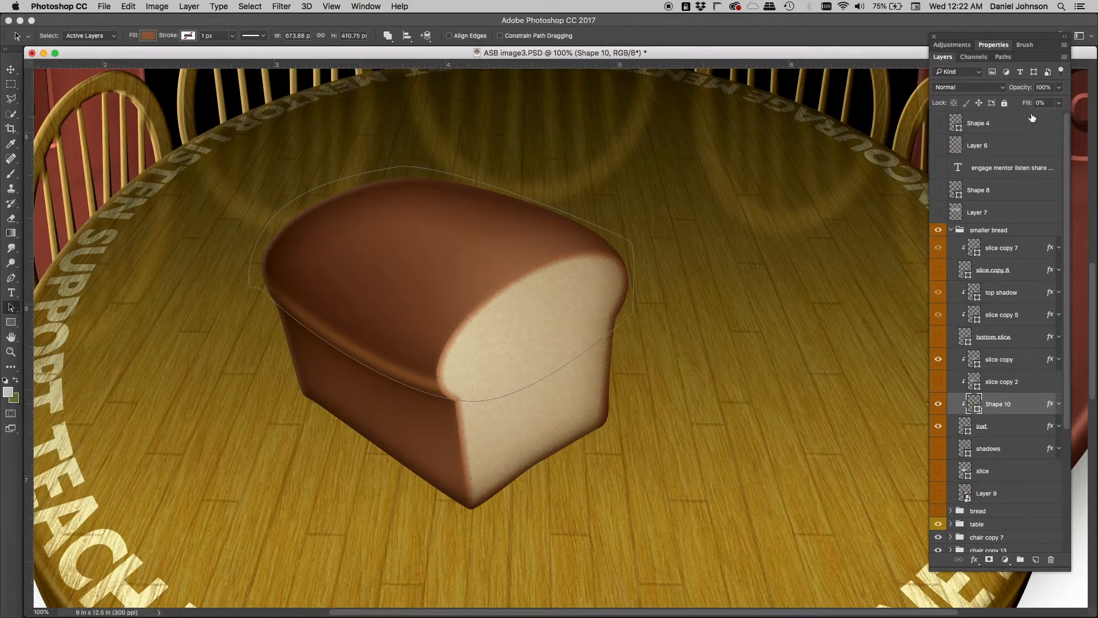
left_click(1058, 104)
left_click_drag(1009, 118, 1062, 119)
Recolor the Shape 10 crust shape bright orange, ff7100
left_click(1005, 426)
left_click(1004, 410)
double_click(974, 406)
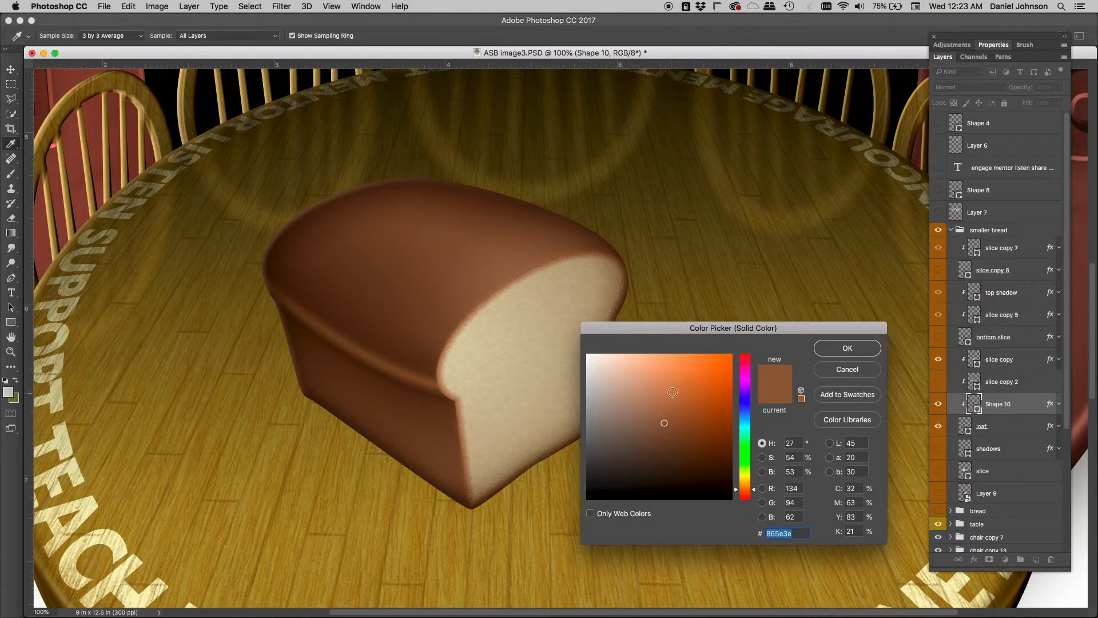
left_click_drag(622, 375, 744, 337)
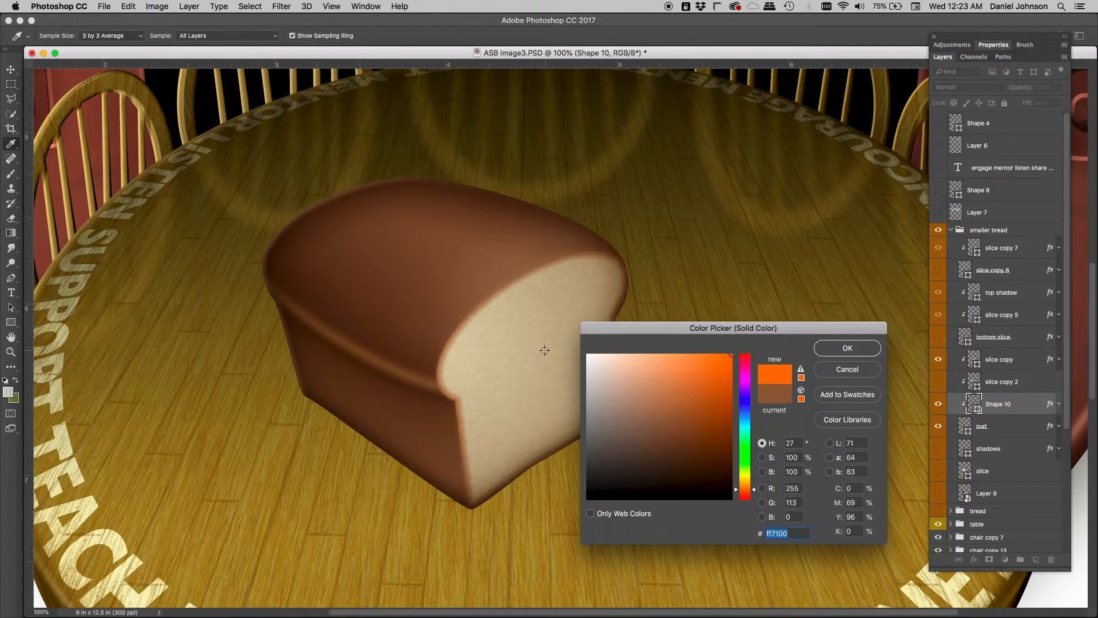
left_click(864, 347)
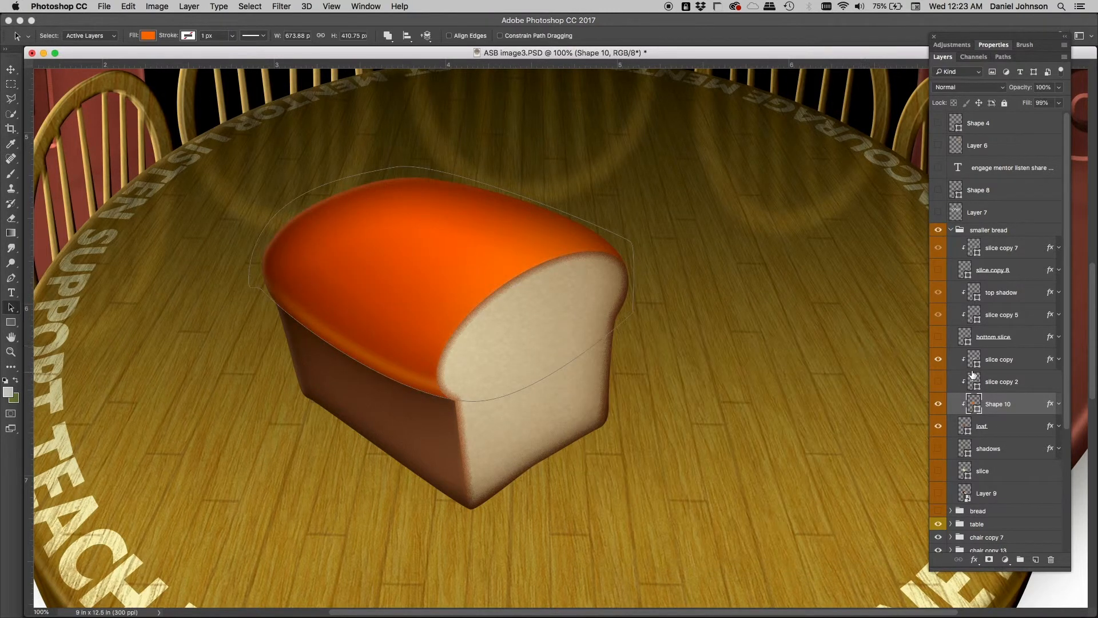
Vary the Shape 10 layer's opacity to compare it with fill, keep opacity at 100%, and set the fill to 0%
left_click(1058, 104)
left_click_drag(1058, 117, 1067, 117)
left_click(1059, 88)
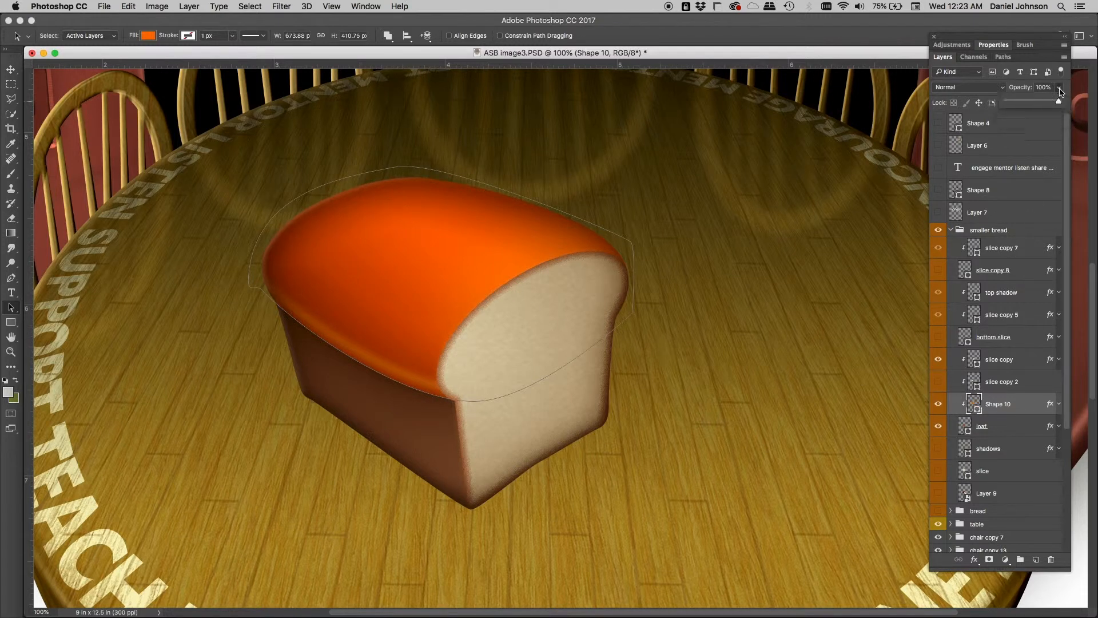
left_click_drag(1058, 100, 1001, 117)
left_click(1062, 105)
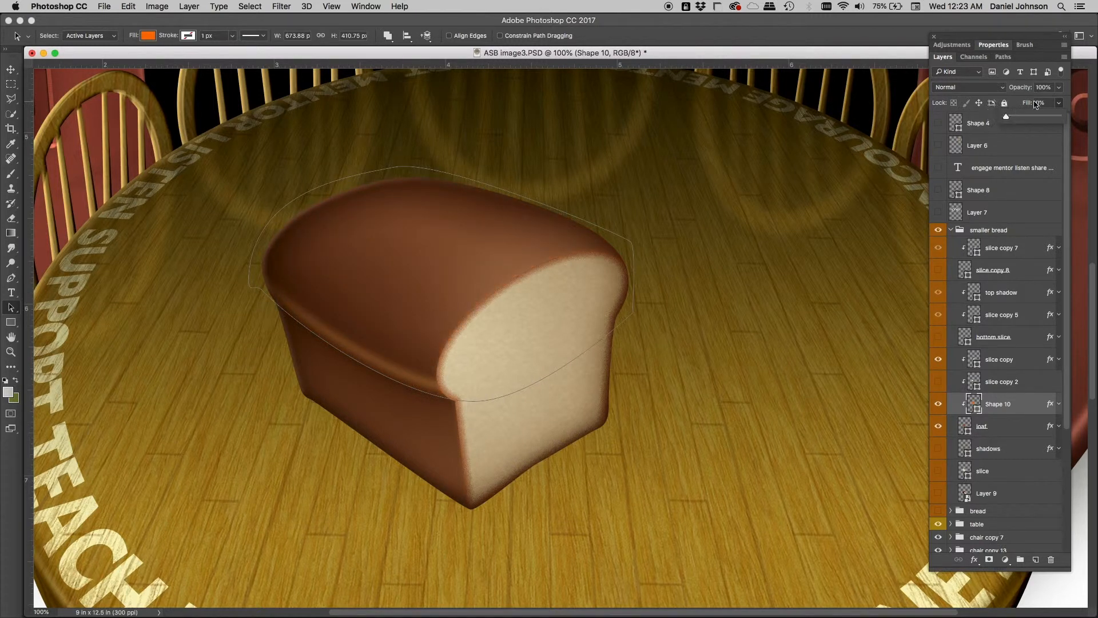
left_click(1062, 142)
Expand Shape 10's effects list, toggle all its effects off and on to compare the crust, and collapse the list
left_click(1059, 407)
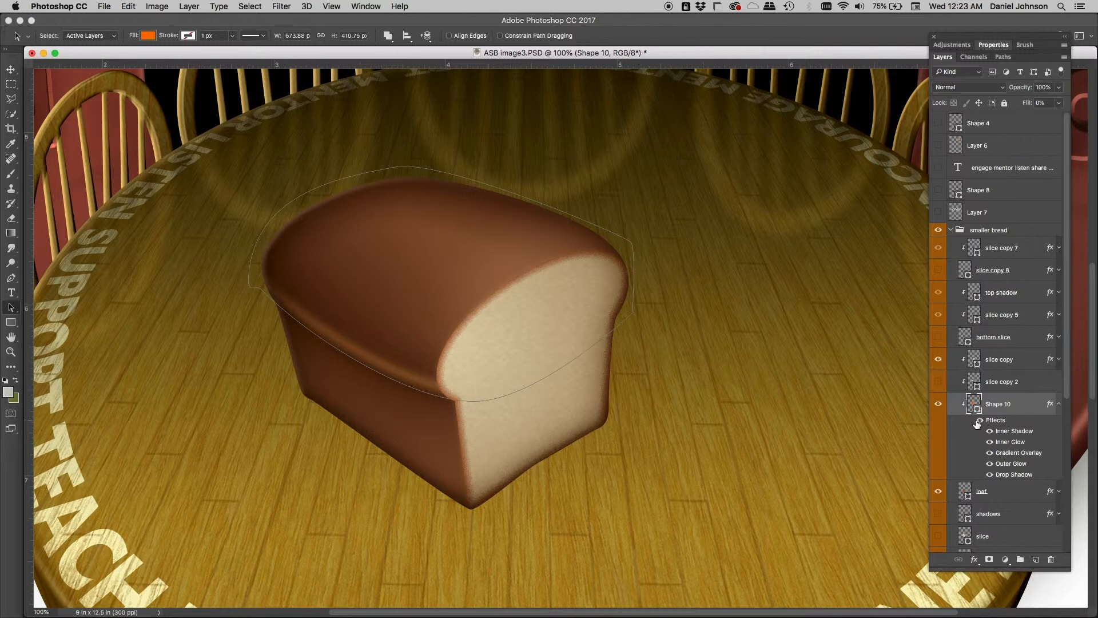
left_click(979, 421)
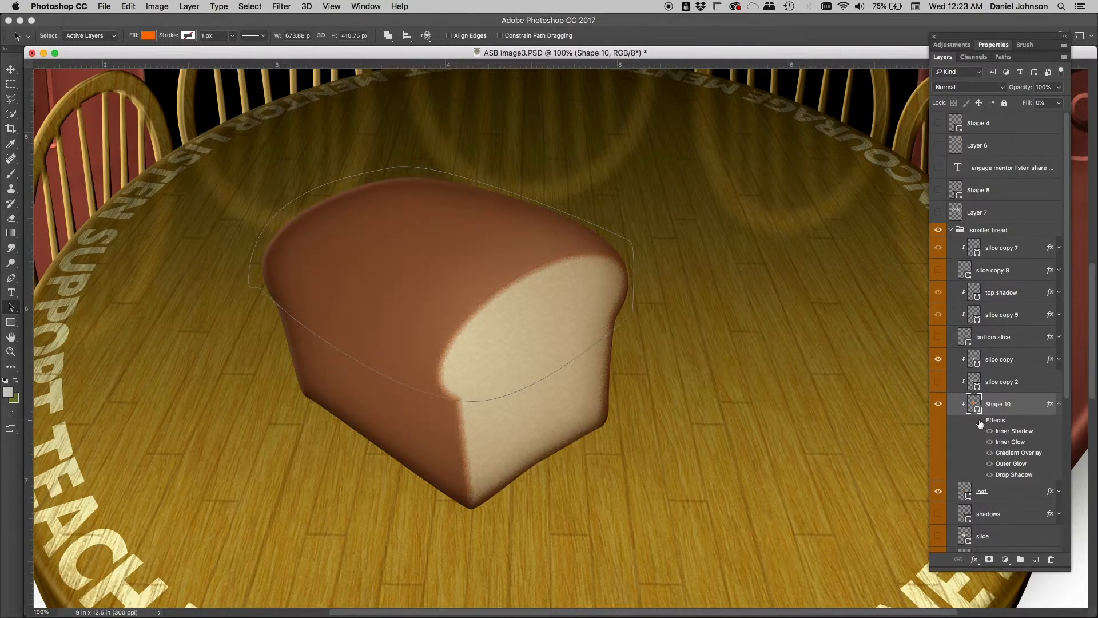
left_click(980, 421)
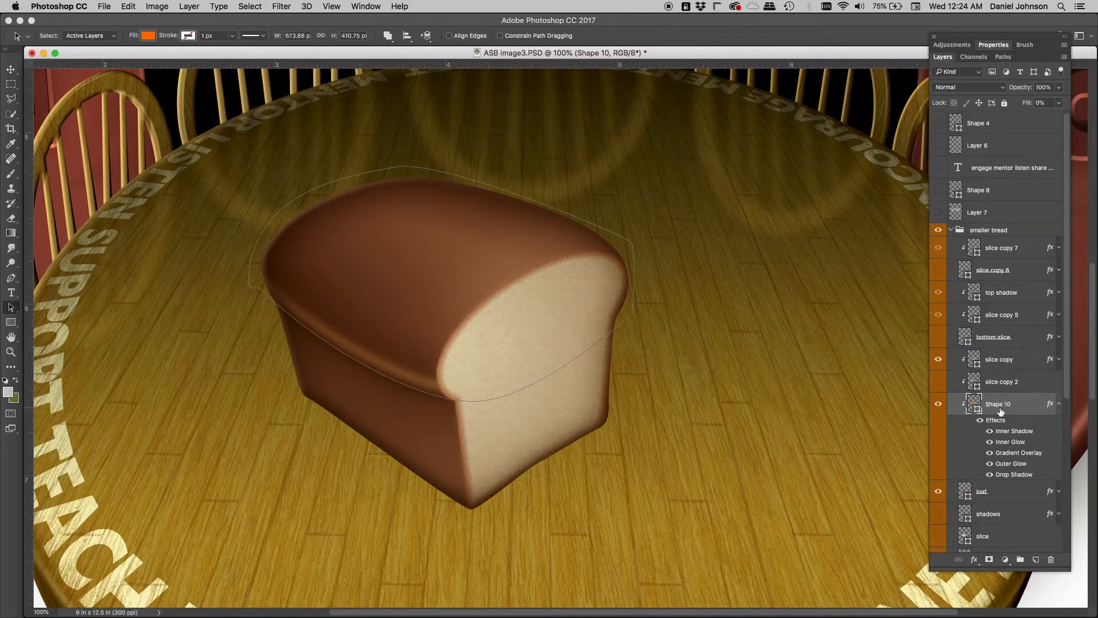
left_click(1059, 404)
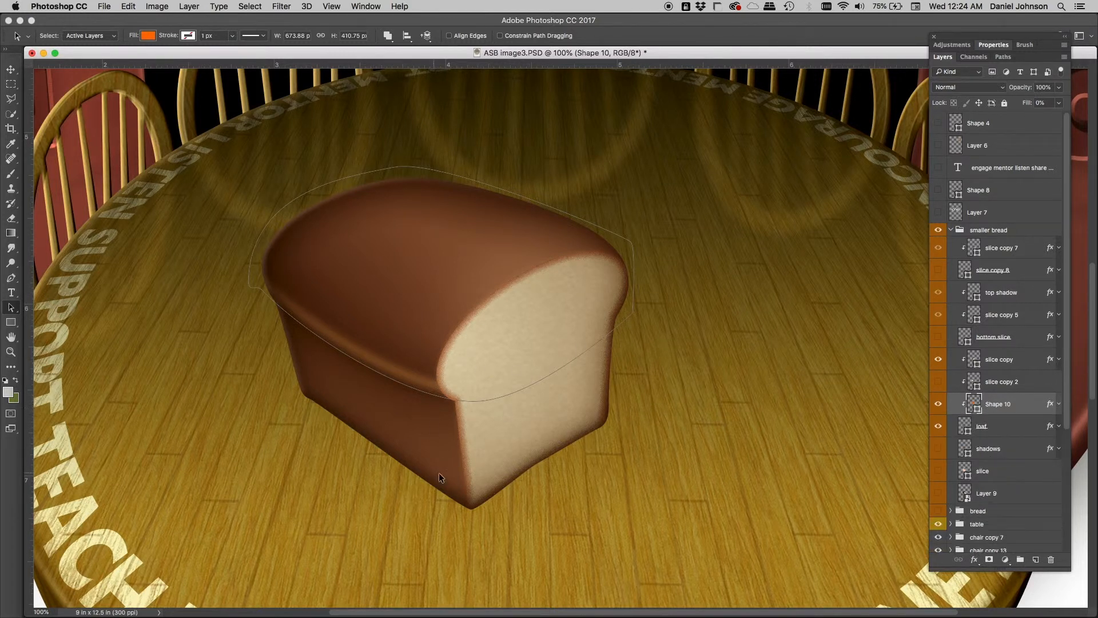
Try a black Multiply Drop Shadow on the loaf layer, raising its opacity to 100% and lowering it to 77%
scroll(446, 471, "down", 5)
scroll(446, 470, "right", 2)
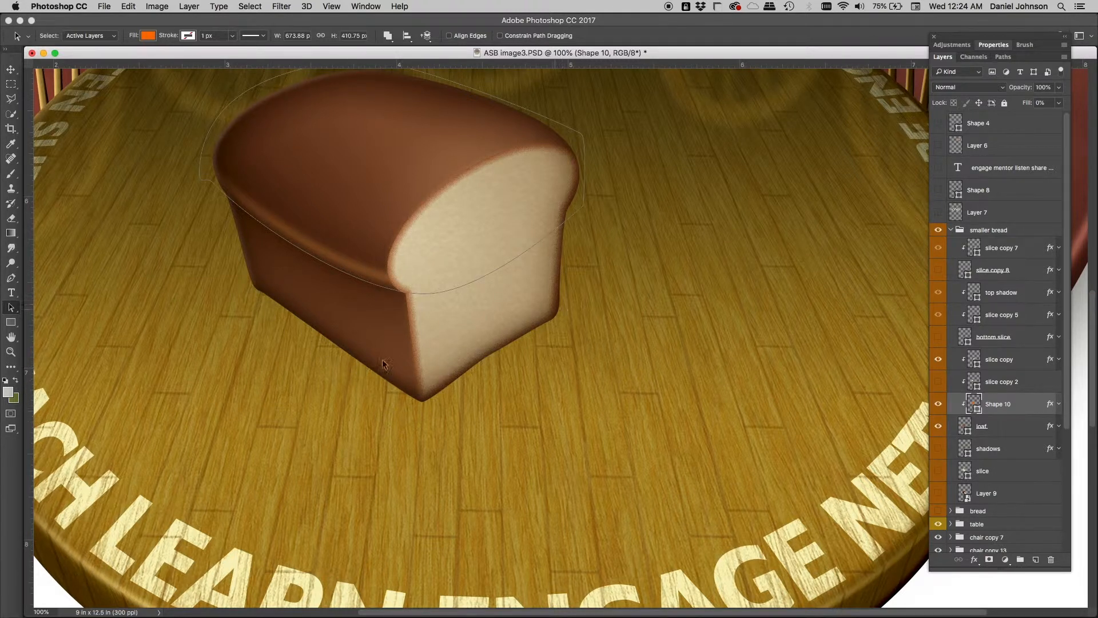
scroll(372, 343, "up", 3)
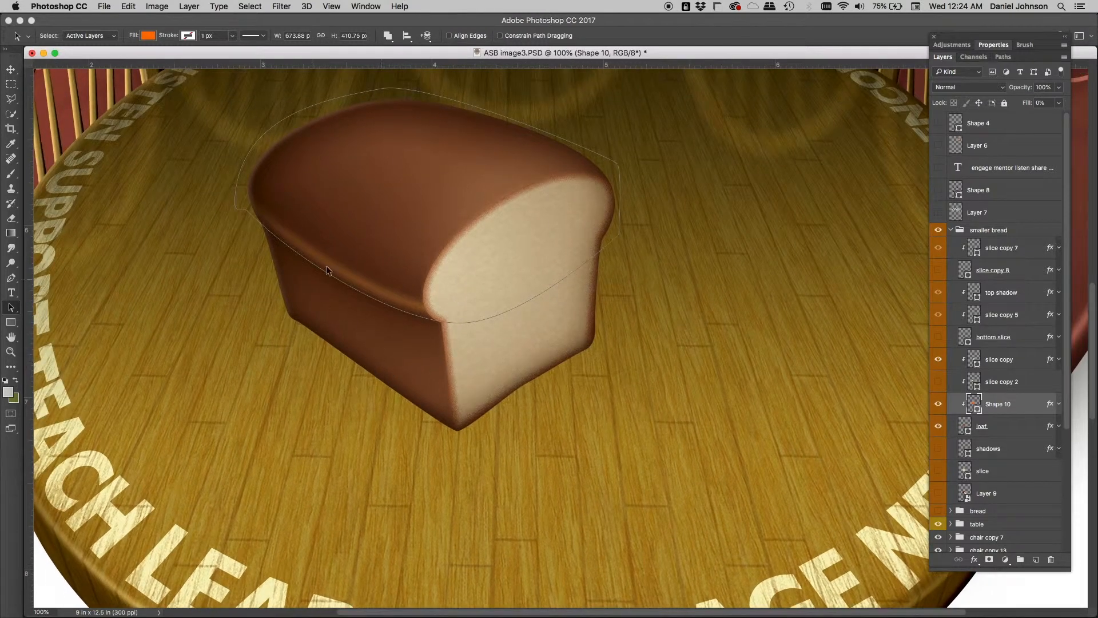
left_click(927, 426)
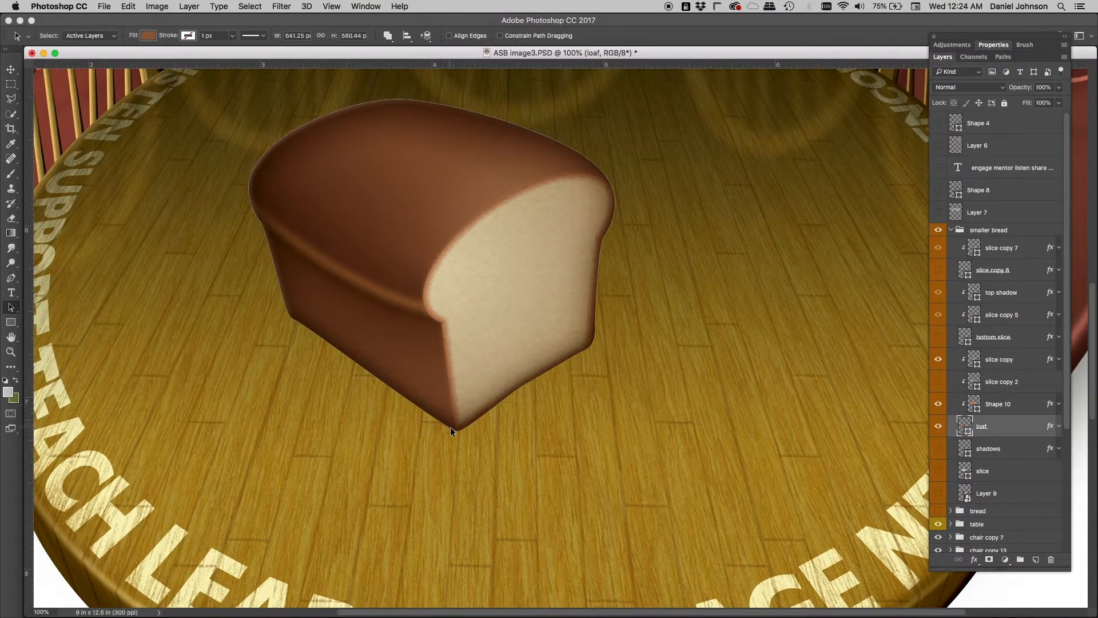
double_click(1051, 426)
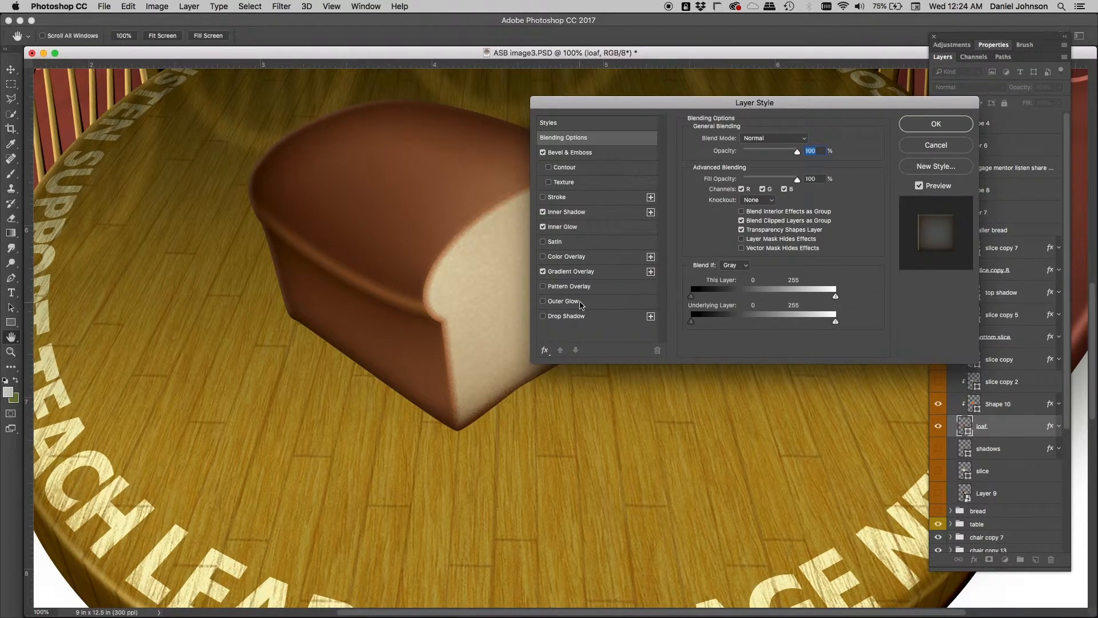
left_click(565, 315)
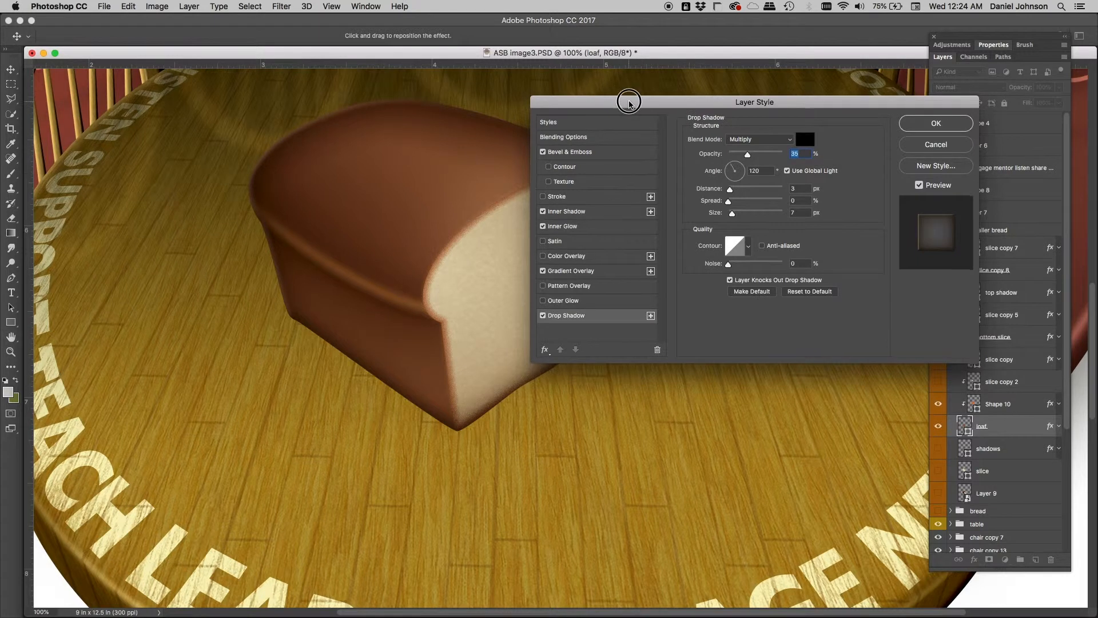
left_click_drag(631, 101, 684, 111)
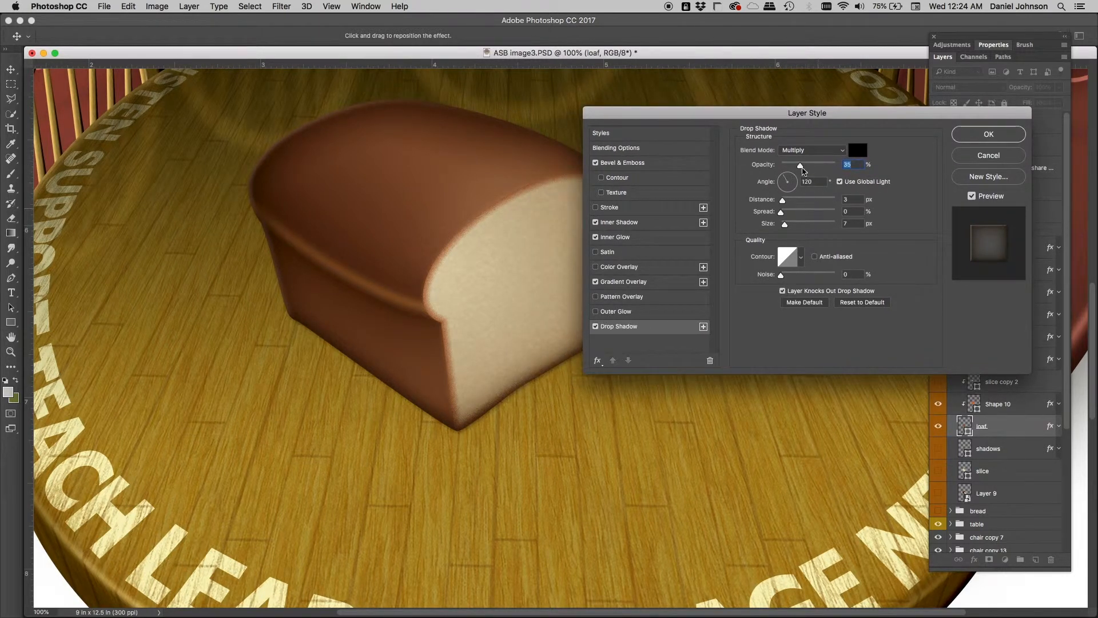
left_click_drag(801, 166, 842, 168)
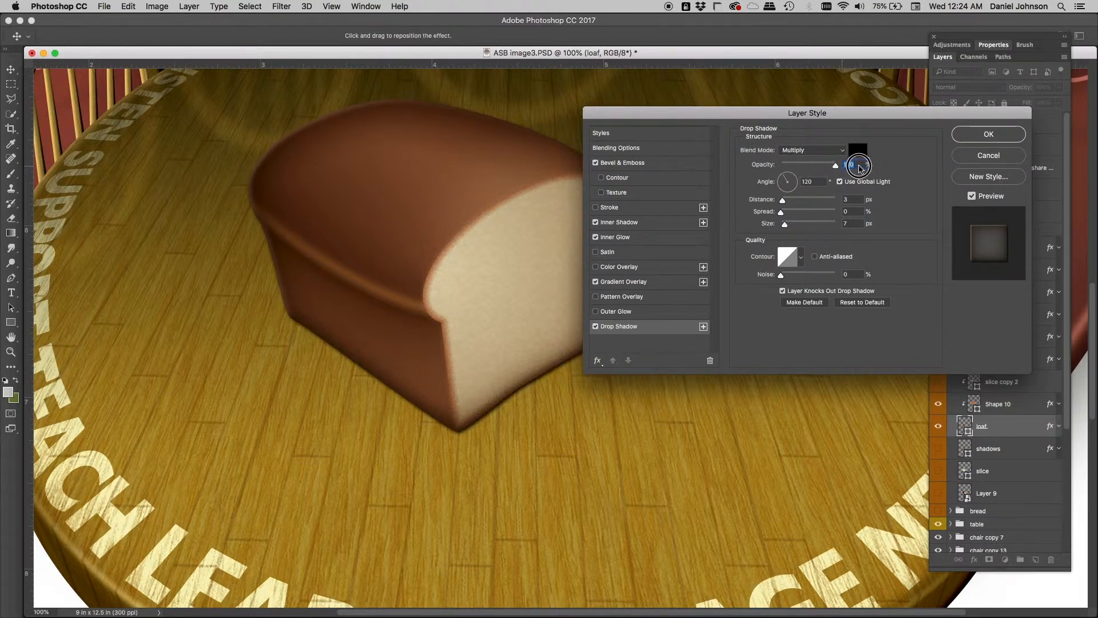
left_click_drag(770, 129, 728, 318)
key("Down")
key("Down")
key("Down")
key("Down")
key("Down")
key("Down")
key("Down")
key("Down")
key("Down")
key("Down")
key("Down")
key("Down")
key("Down")
key("Down")
key("Down")
key("Down")
key("Down")
key("Down")
key("Down")
key("Down")
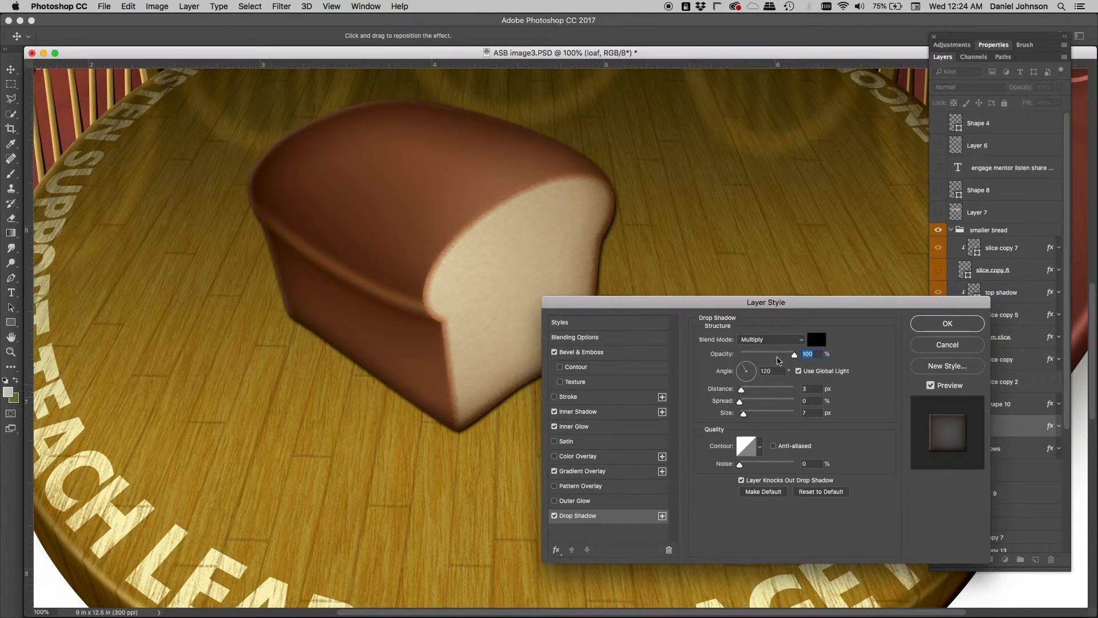
Try the loaf's Drop Shadow at 47 px distance and a 67° angle, and discard the layer style changes
left_click_drag(742, 389, 763, 389)
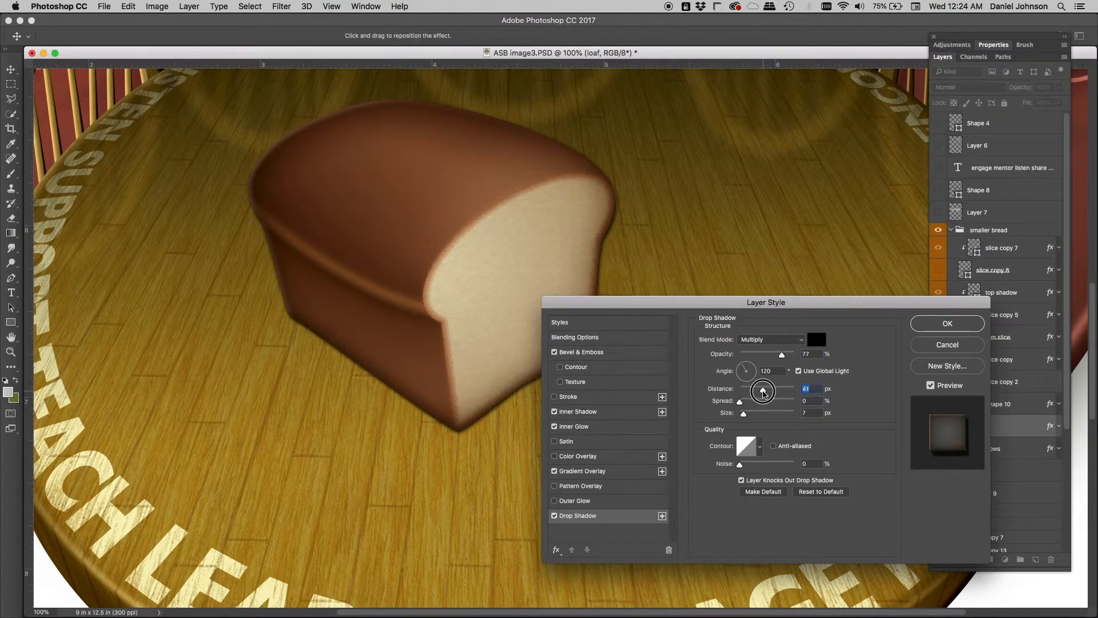
left_click_drag(651, 305, 769, 292)
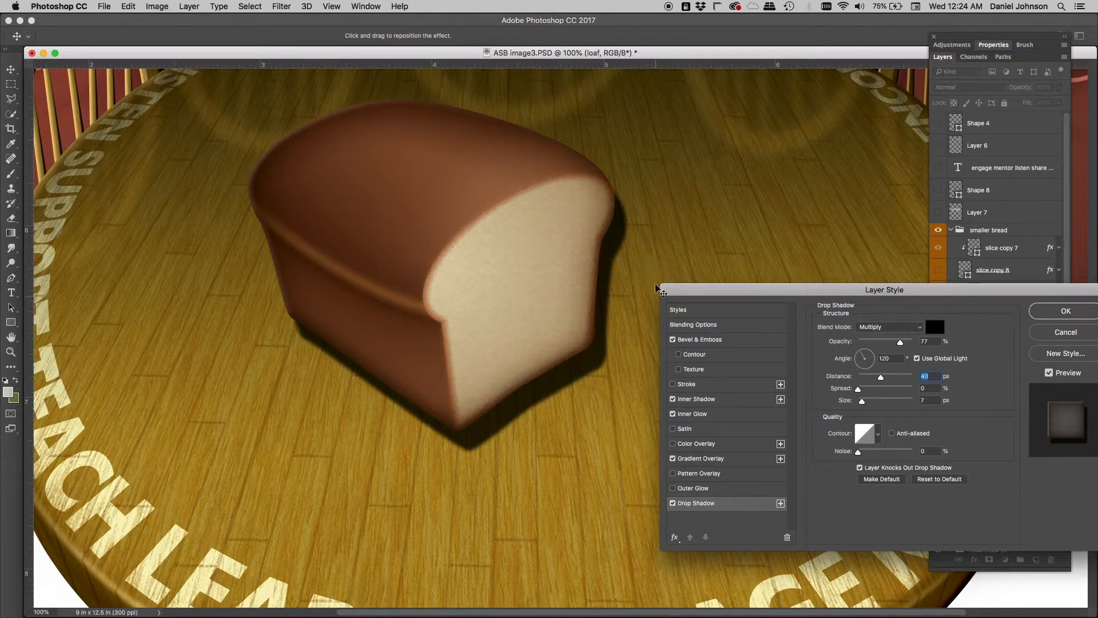
left_click(652, 317)
left_click_drag(437, 161, 436, 167)
left_click_drag(606, 355, 608, 358)
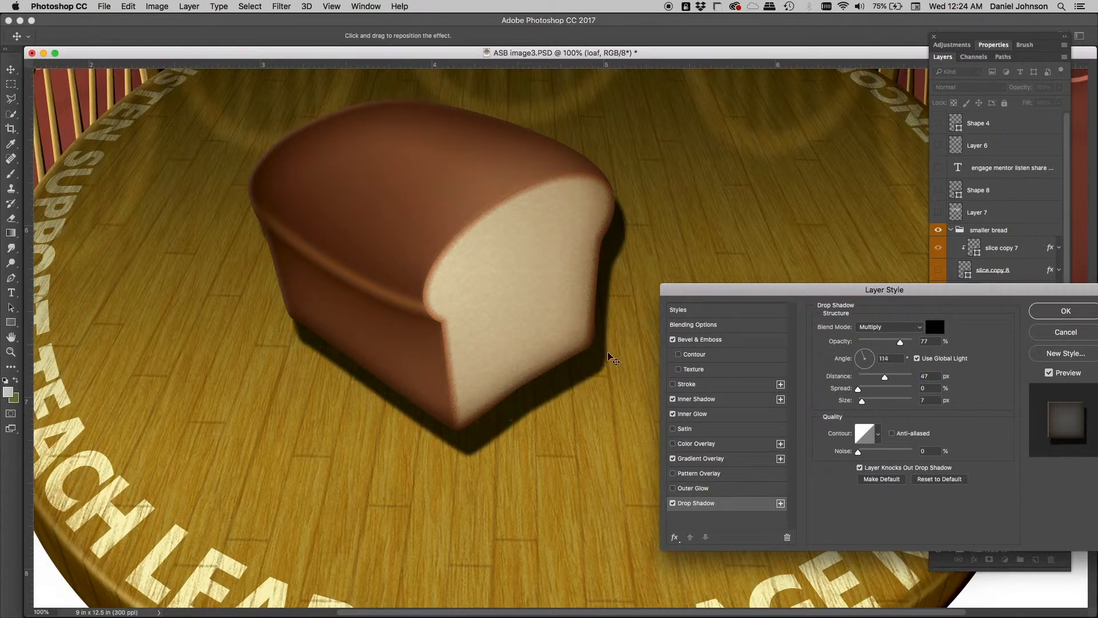
left_click_drag(865, 363, 867, 352)
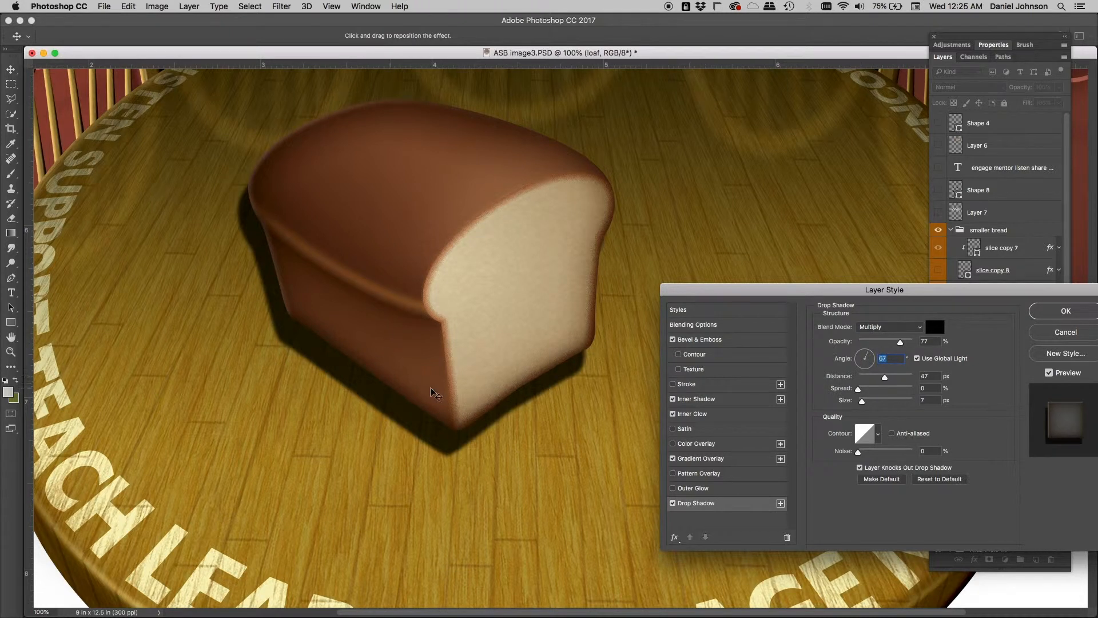
left_click_drag(698, 290, 504, 206)
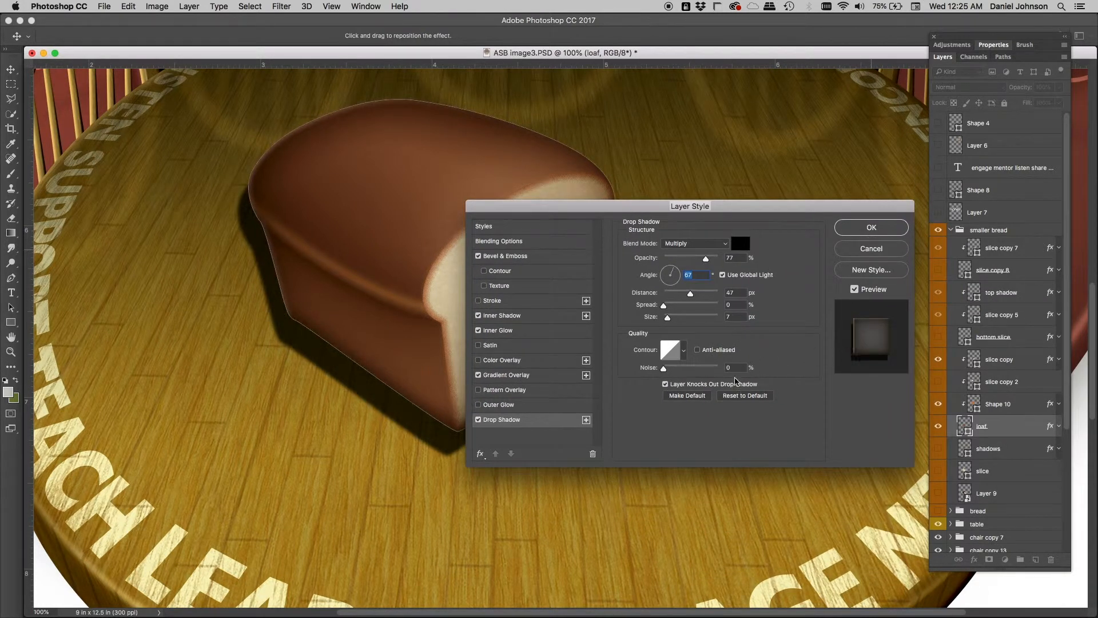
key("Escape")
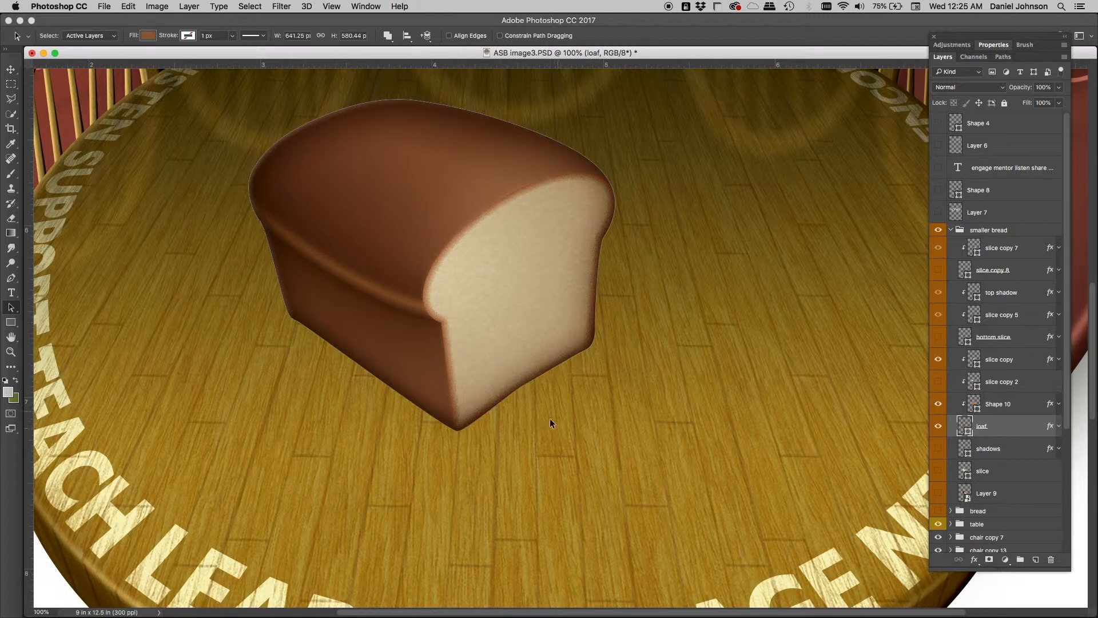
Check the loaf against the Shape 4 perspective lines, hide them again, and show the shadows layer
left_click(940, 123)
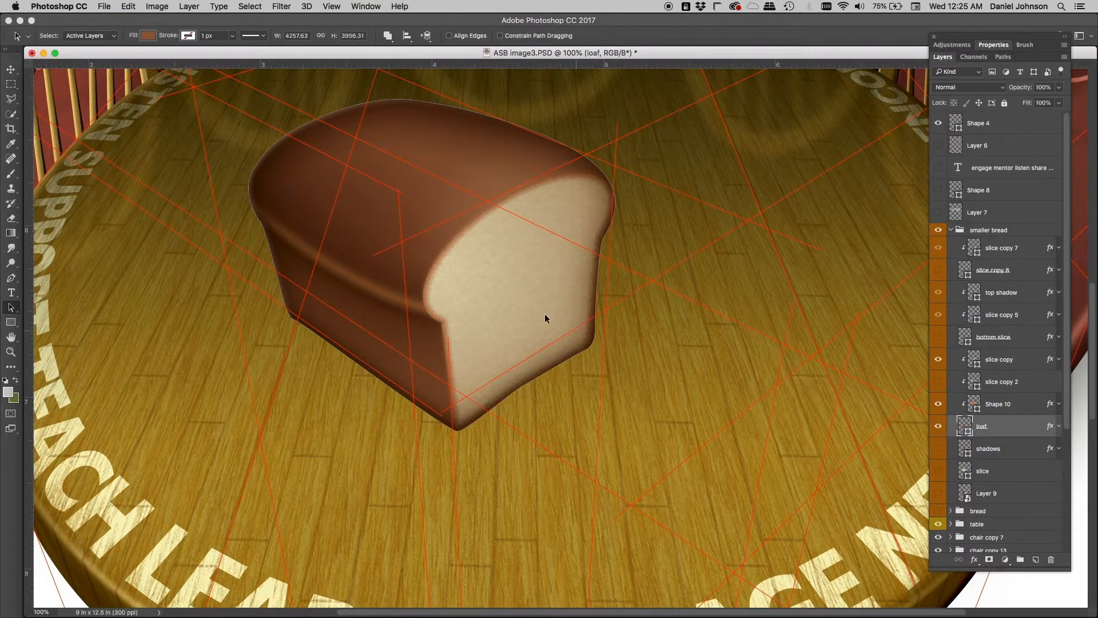
left_click(938, 124)
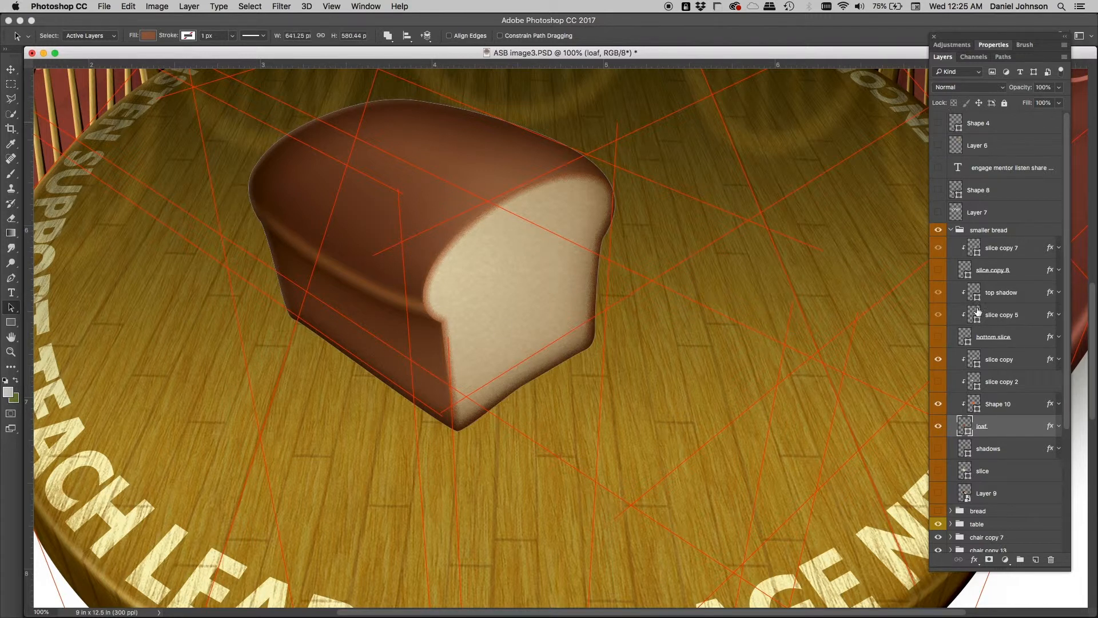
left_click(981, 449)
left_click(938, 450)
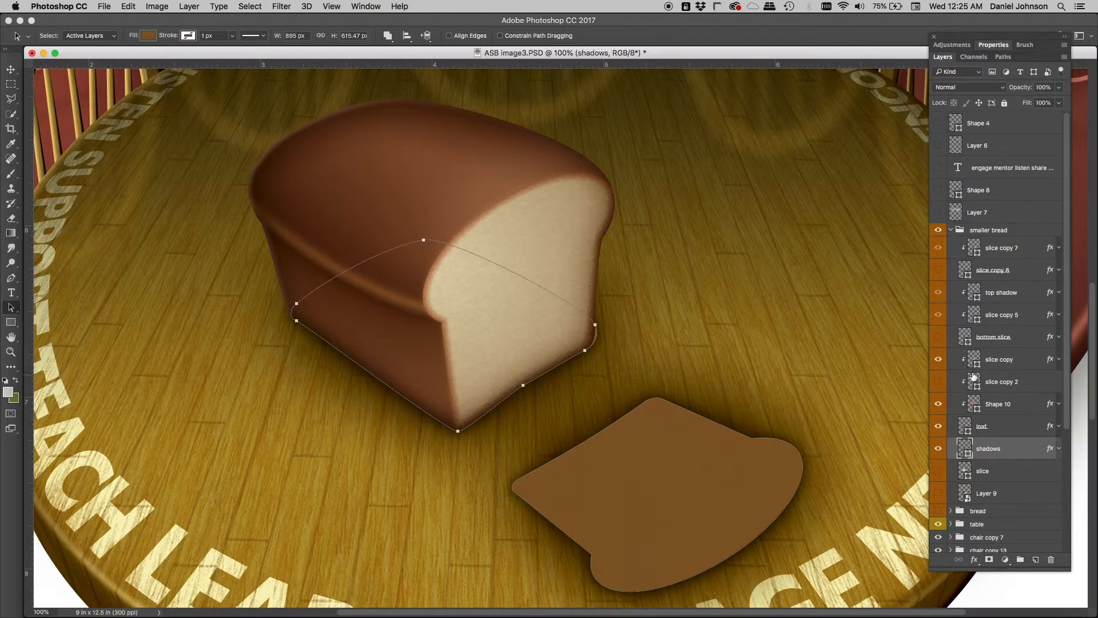
Show the bottom slice with its clipped layers, hide the top shadow layer, and narrow the document window clear of the layer list
left_click(939, 336)
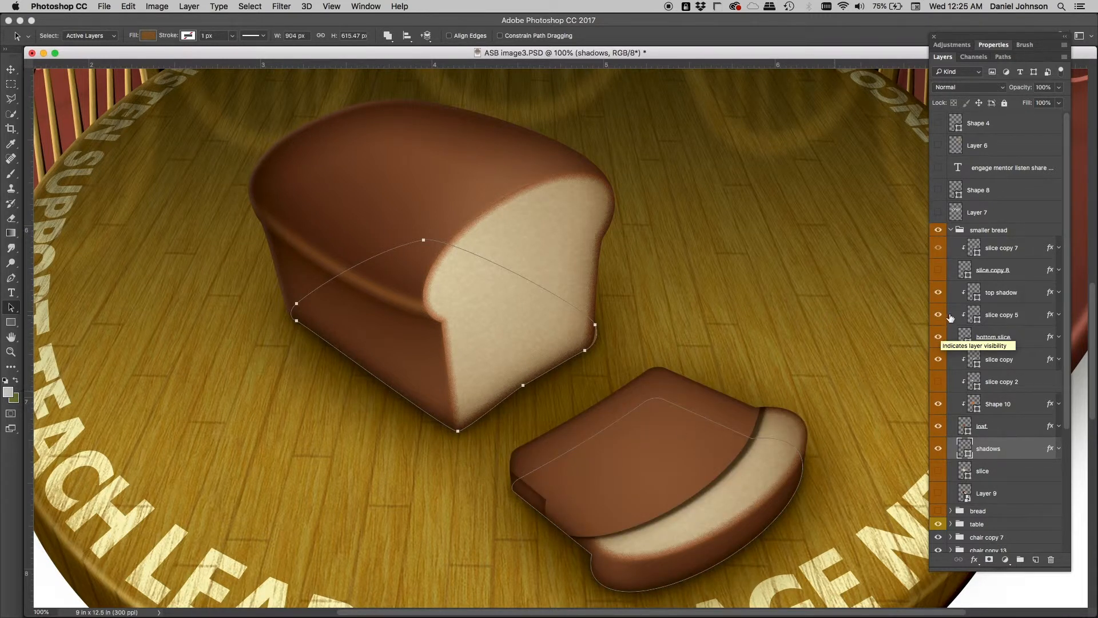
left_click(939, 294)
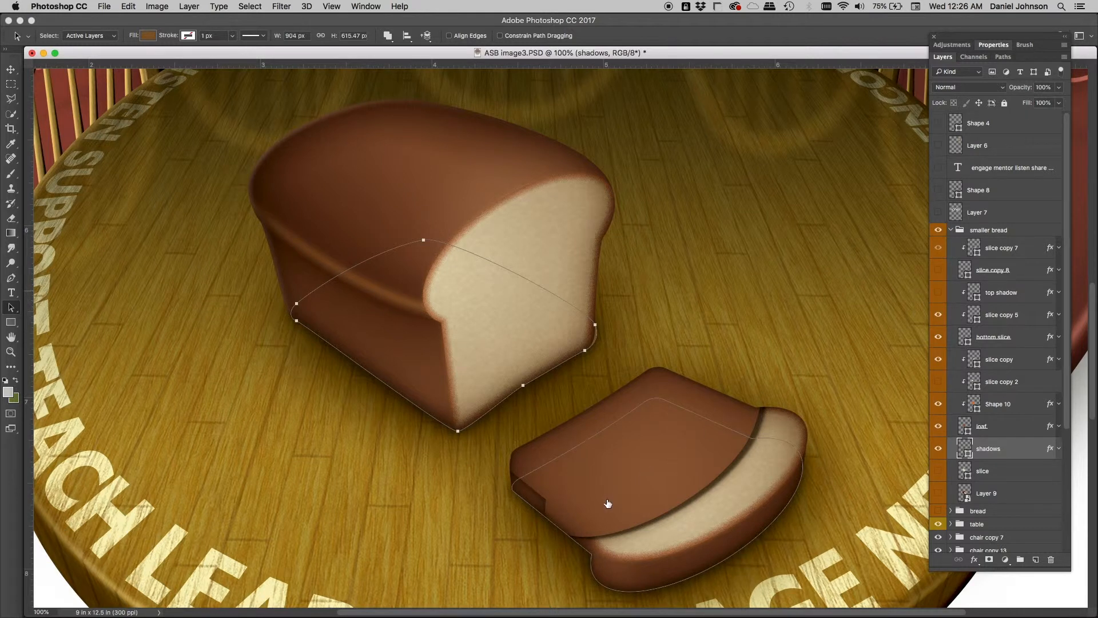
left_click_drag(609, 500, 591, 423)
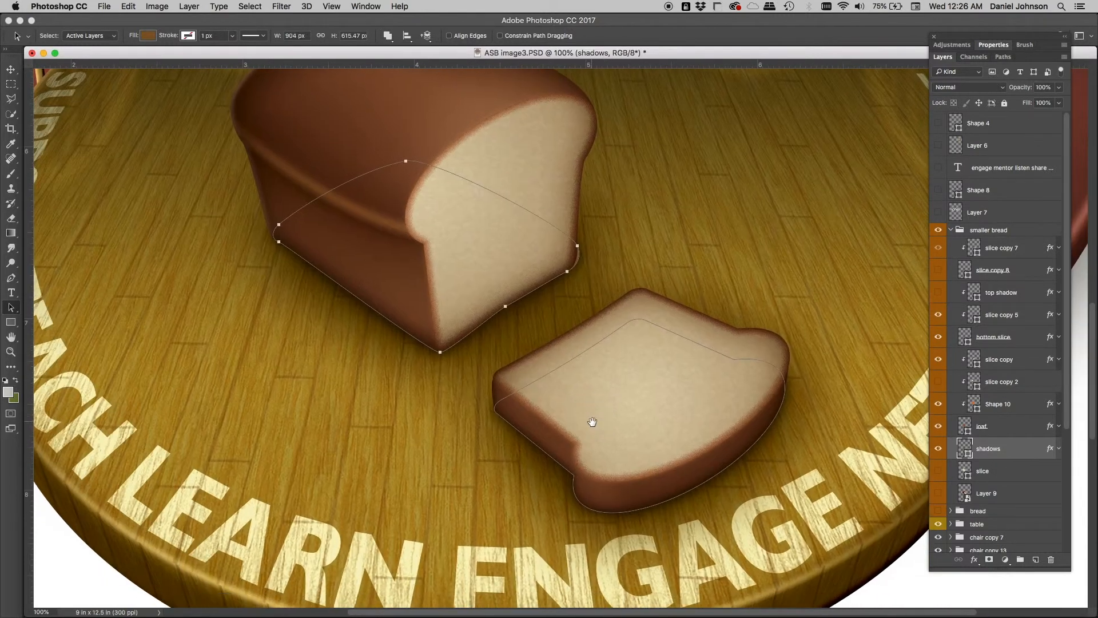
left_click_drag(1095, 590, 915, 589)
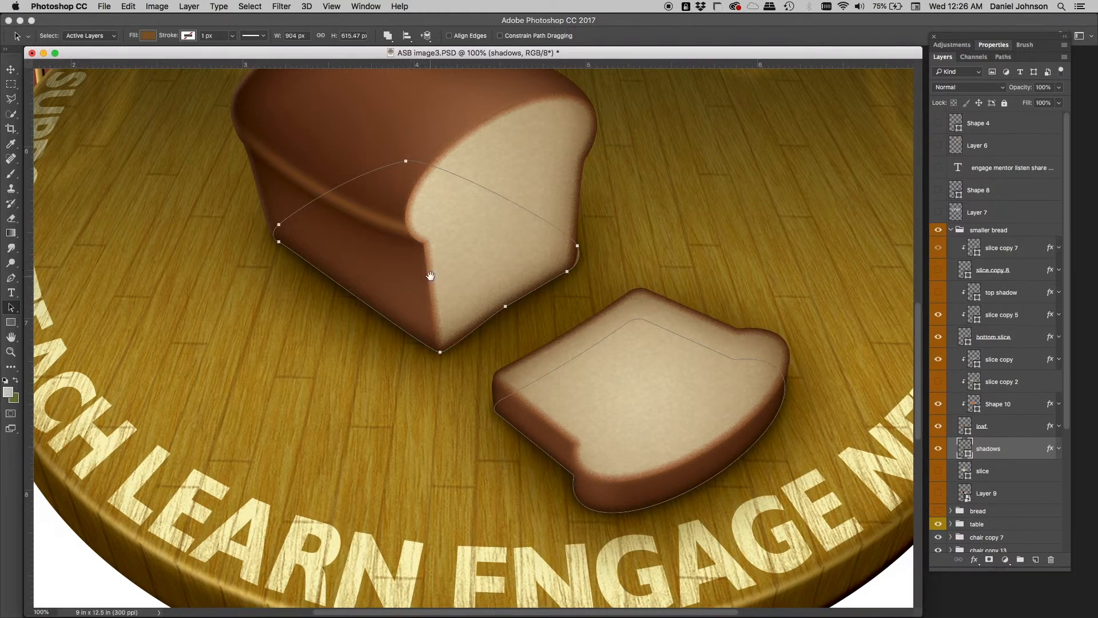
left_click_drag(430, 276, 418, 302)
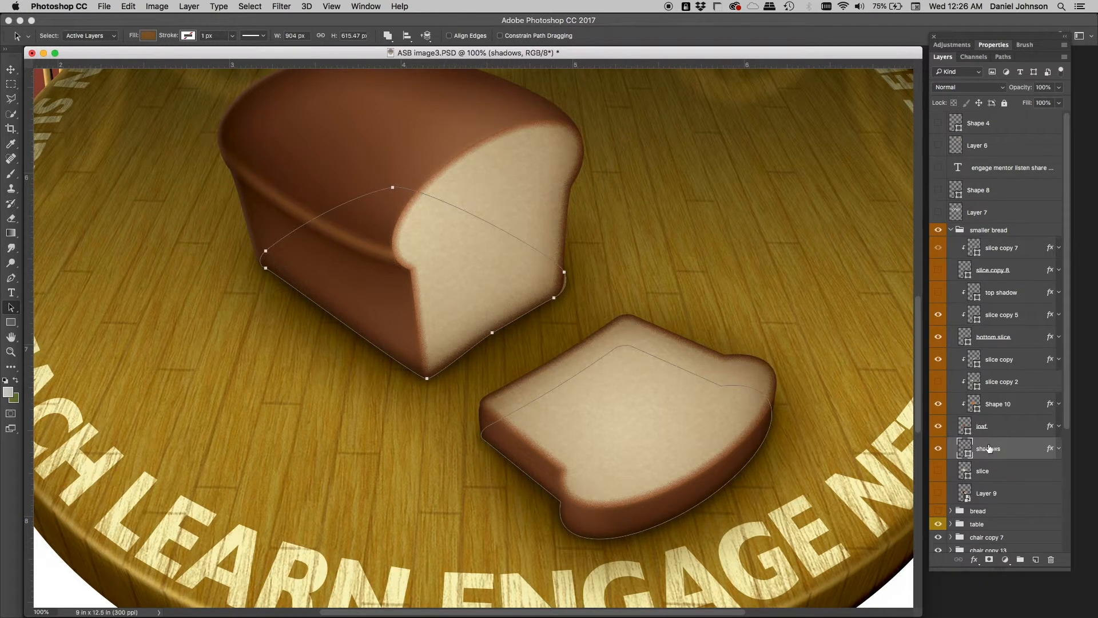
Compare the outlines of the loaf and shadows layers, and expand the shadows layer's effects list
left_click(988, 429)
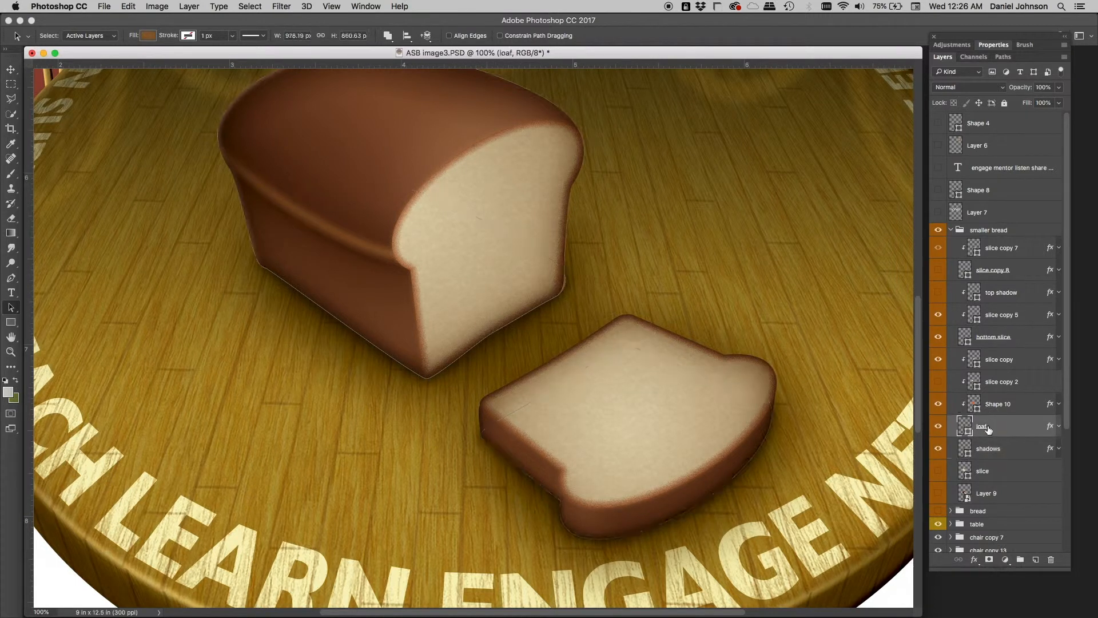
left_click(989, 449)
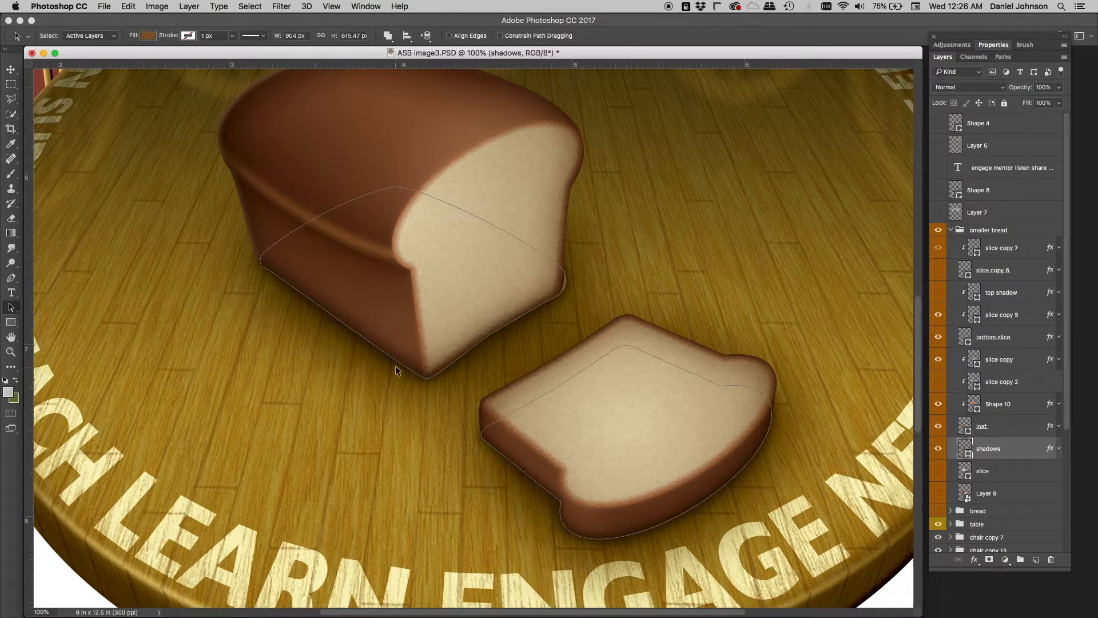
left_click(1059, 448)
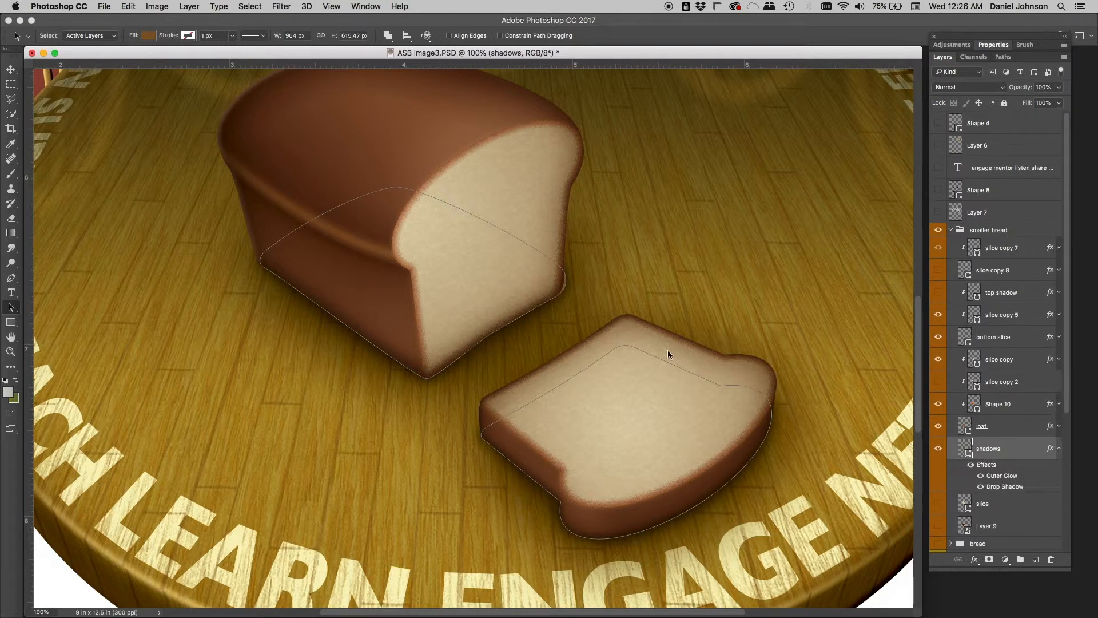
Open the shadows layer's style settings and toggle its Outer Glow and Drop Shadow off and on to compare the table shading
double_click(1009, 476)
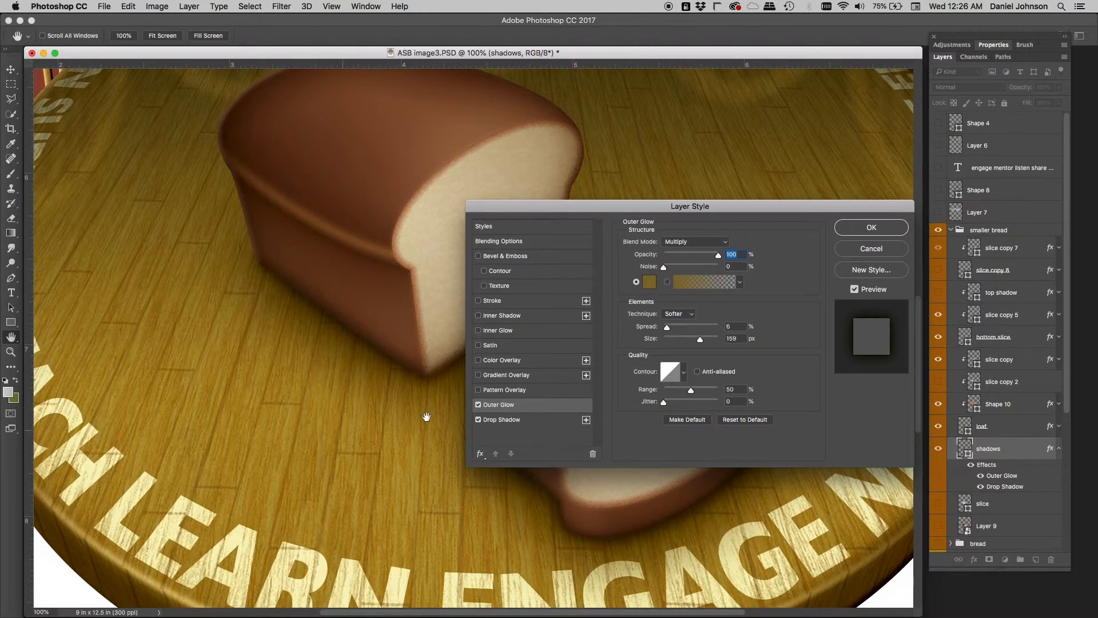
left_click(479, 405)
left_click(479, 405)
left_click_drag(543, 204, 581, 111)
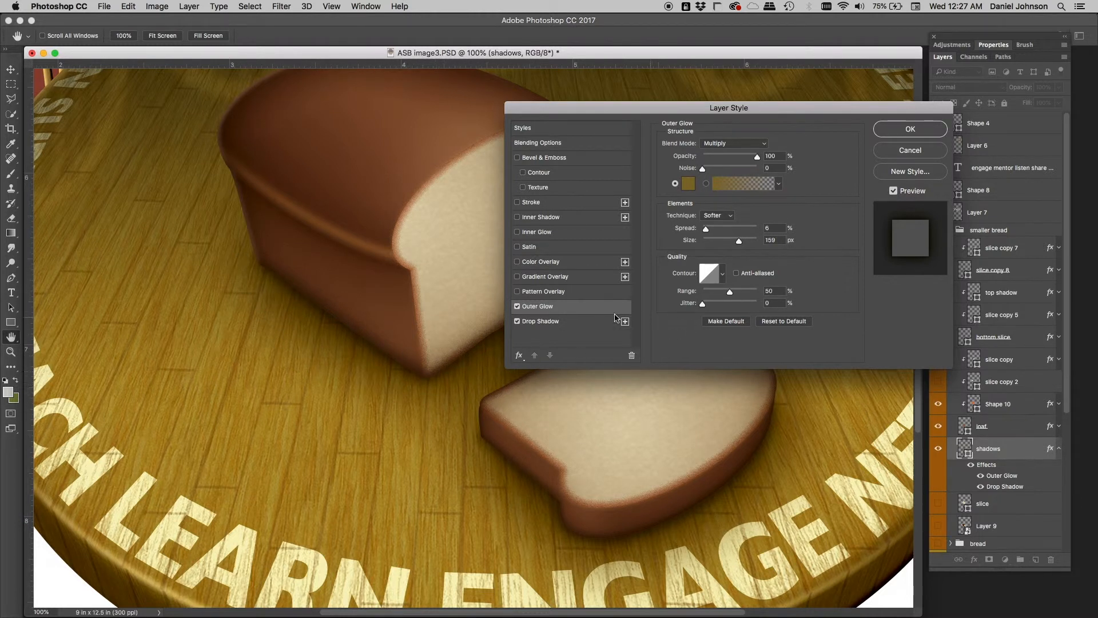
left_click(521, 324)
left_click(517, 322)
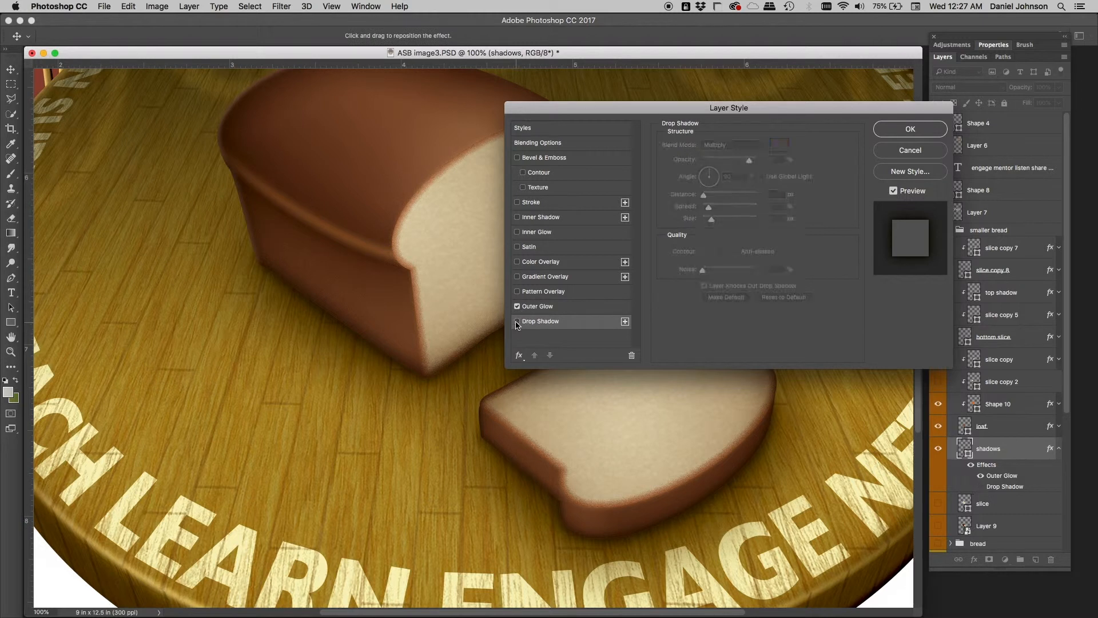
left_click(517, 322)
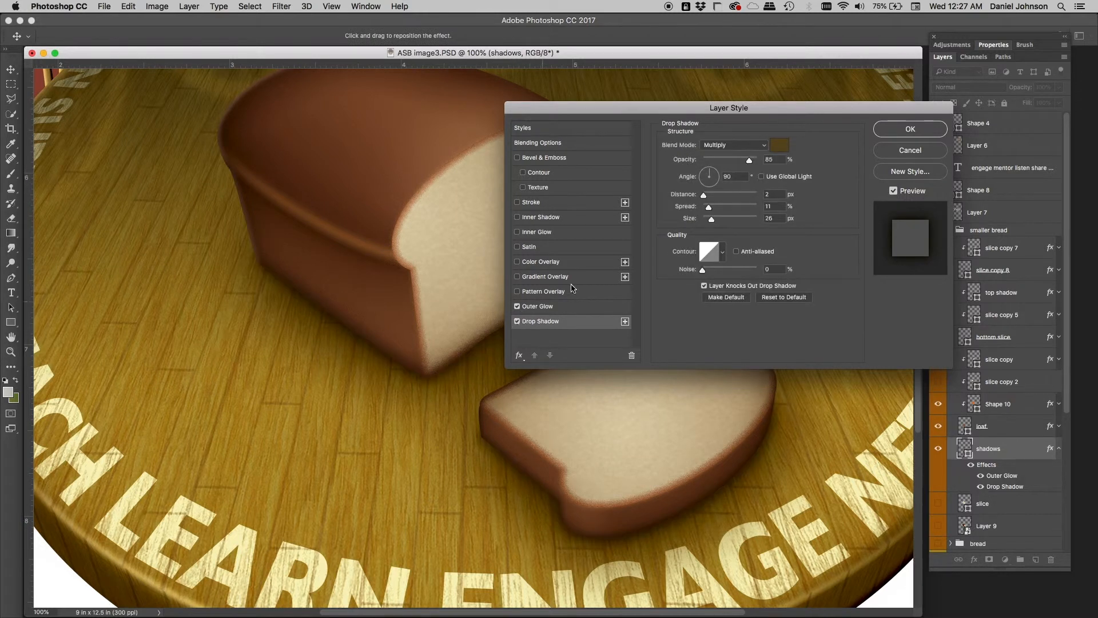
Close the shadows layer's style settings without applying changes, and review its Drop Shadow settings once more
left_click(898, 154)
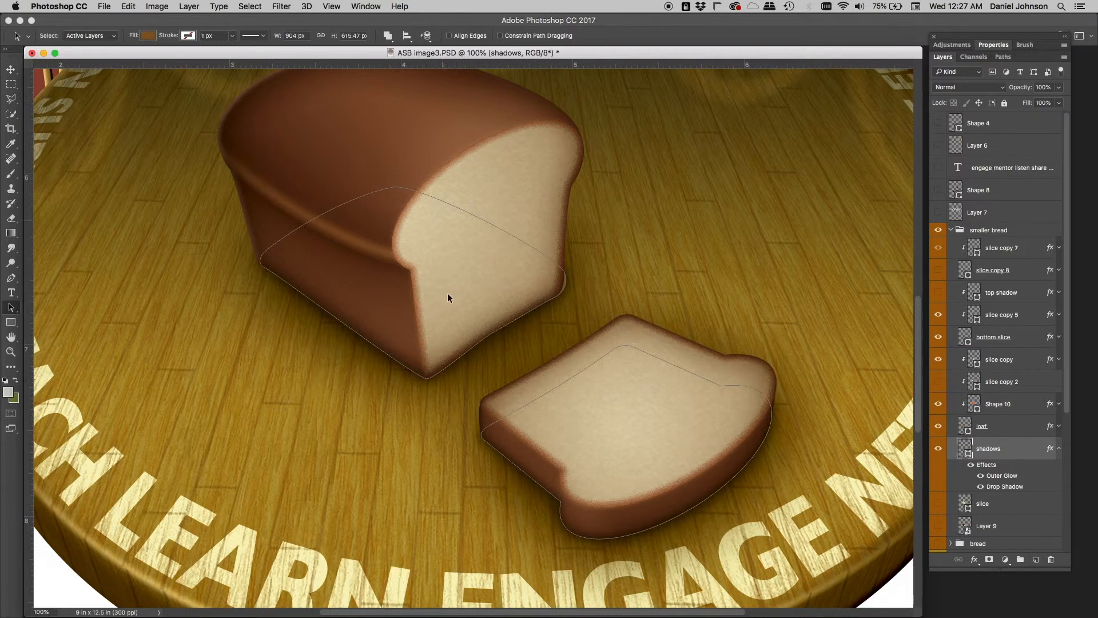
double_click(1008, 486)
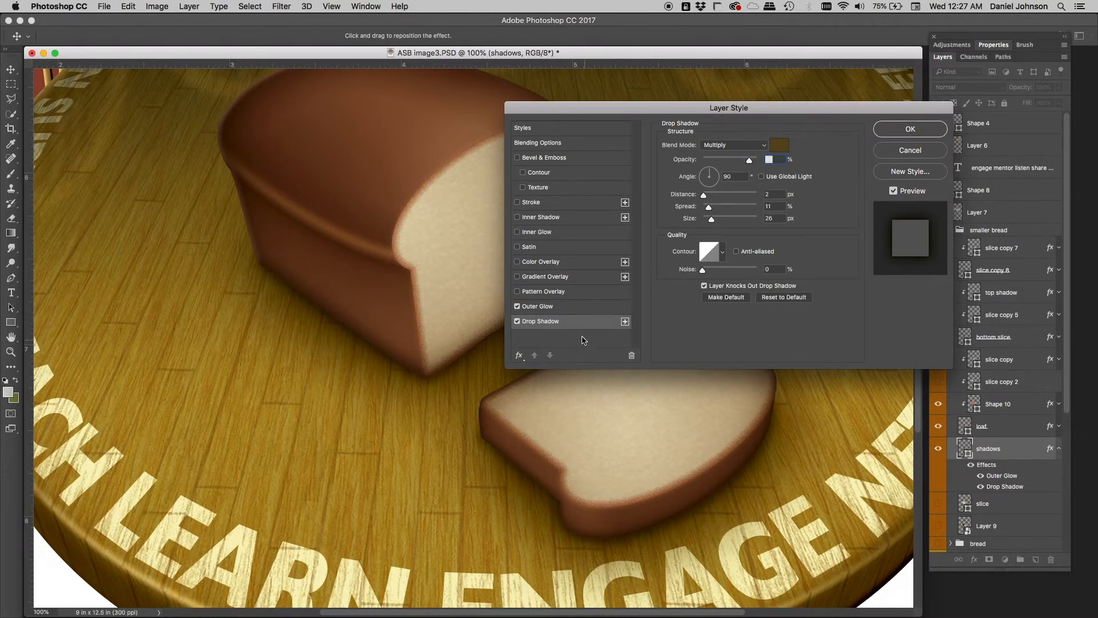
left_click(909, 149)
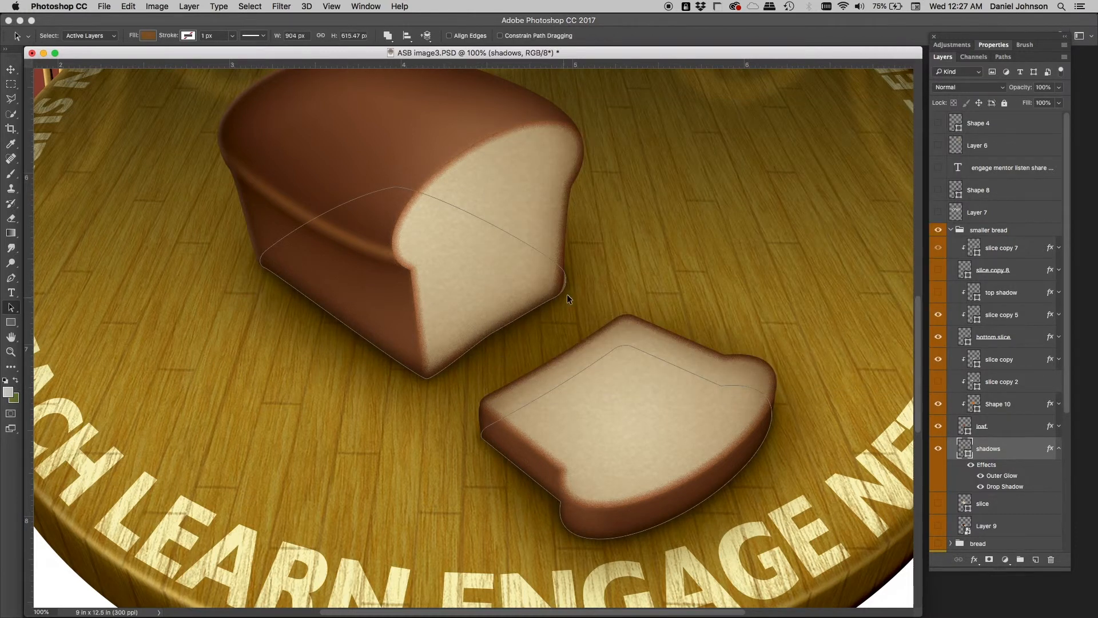
Reopen the shadows layer's style settings and try an Outer Glow size of 103 px
double_click(1004, 486)
left_click(552, 310)
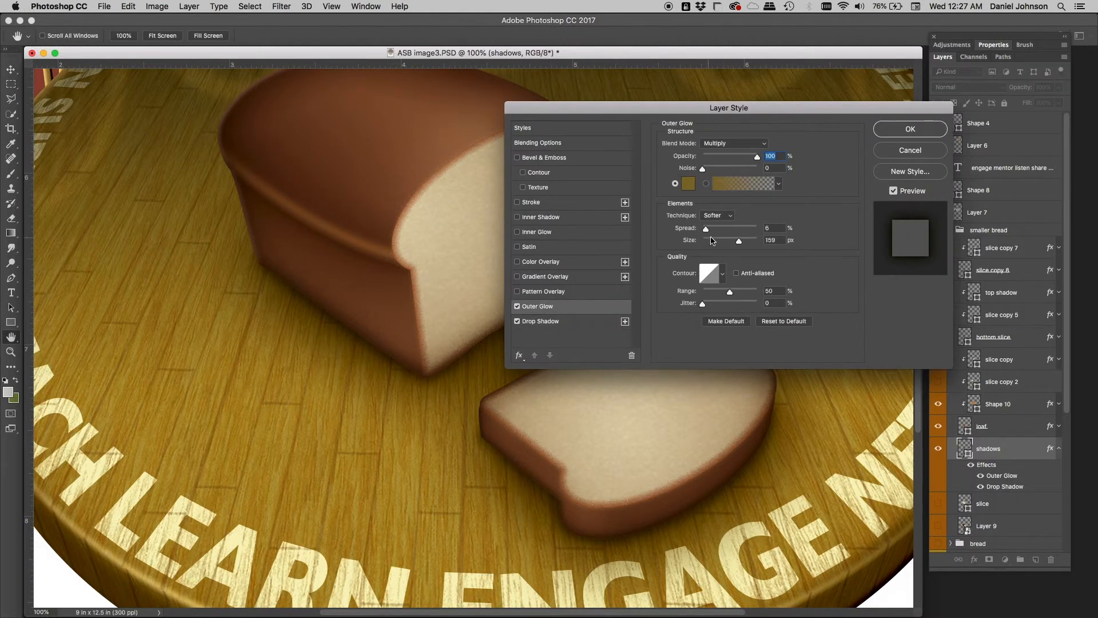
left_click_drag(739, 241, 727, 241)
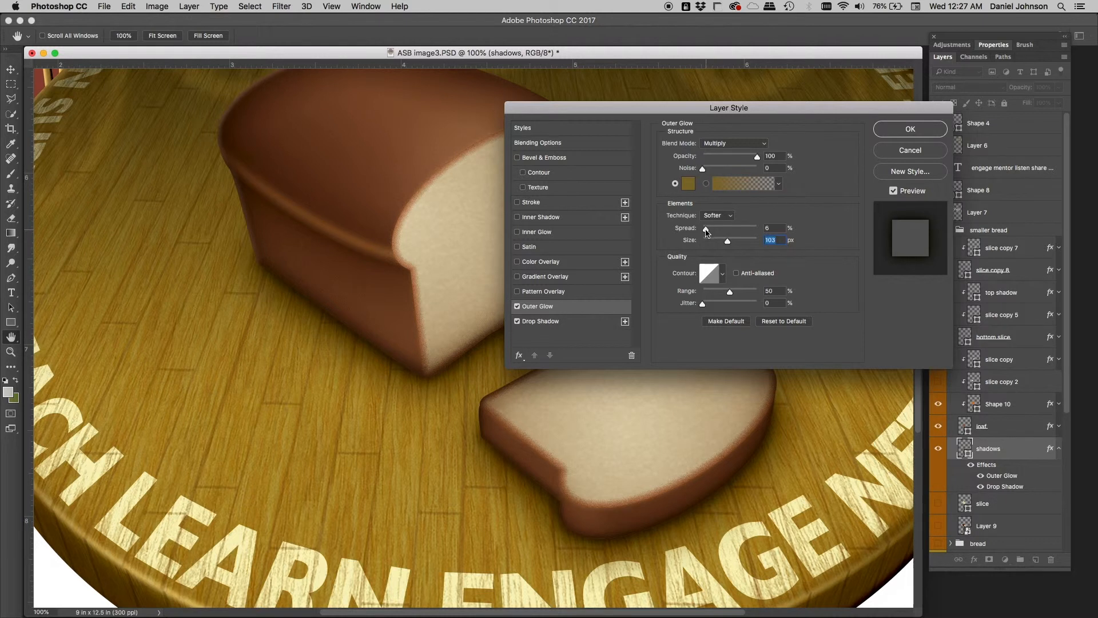
Try the Drop Shadow with 43% spread and a distance of 7 px and 0 px, and discard the style changes
left_click(566, 321)
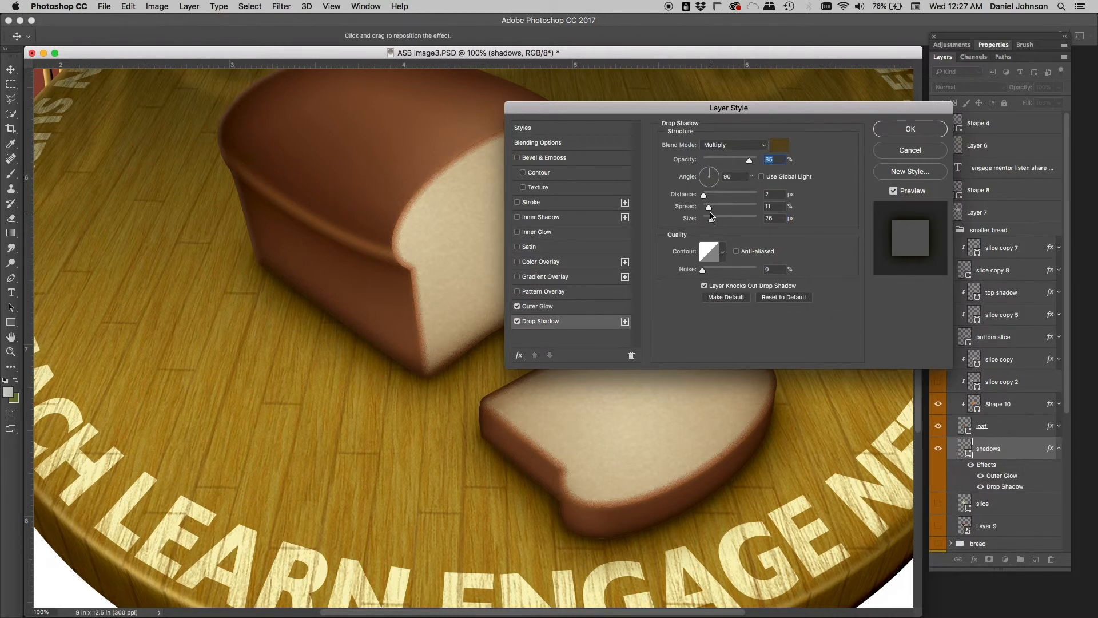
left_click_drag(706, 197, 727, 207)
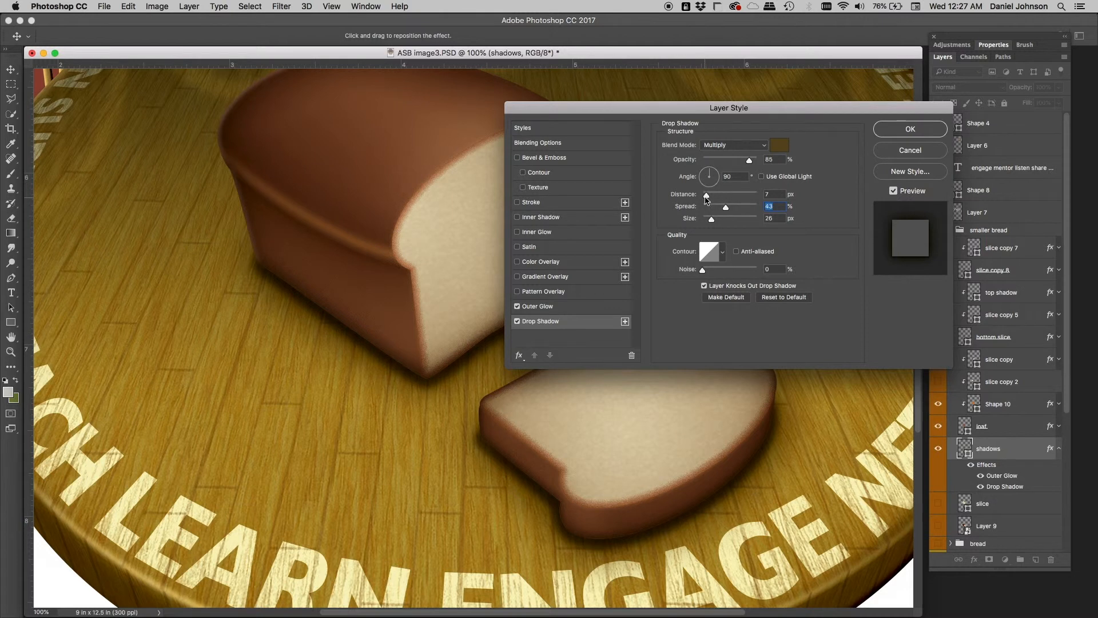
left_click_drag(706, 196, 704, 196)
left_click_drag(706, 197, 699, 197)
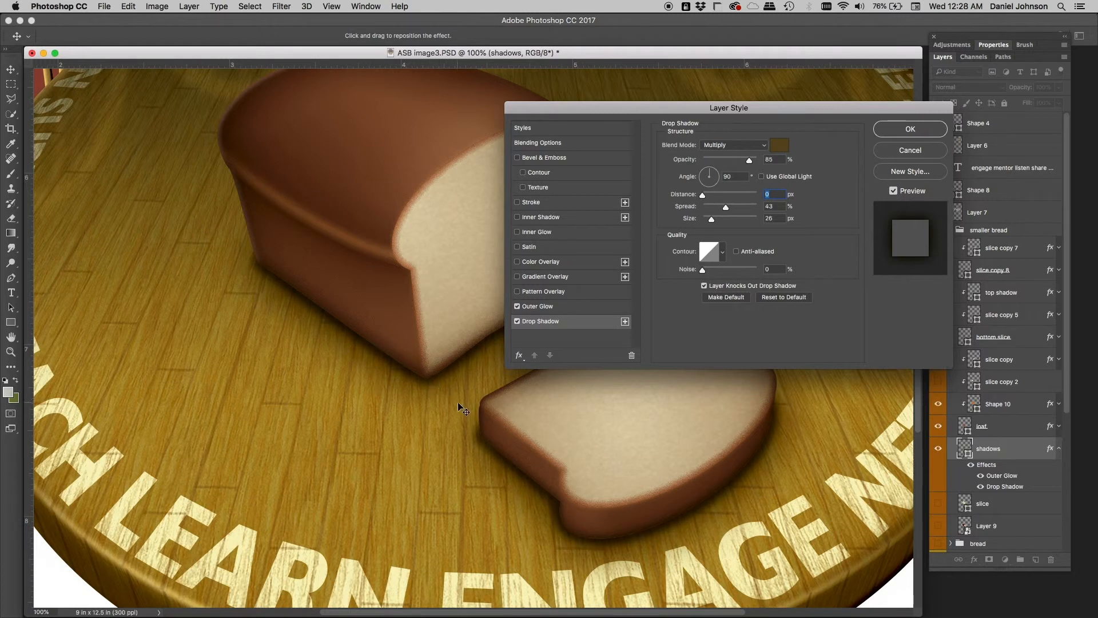
left_click(914, 152)
key("a")
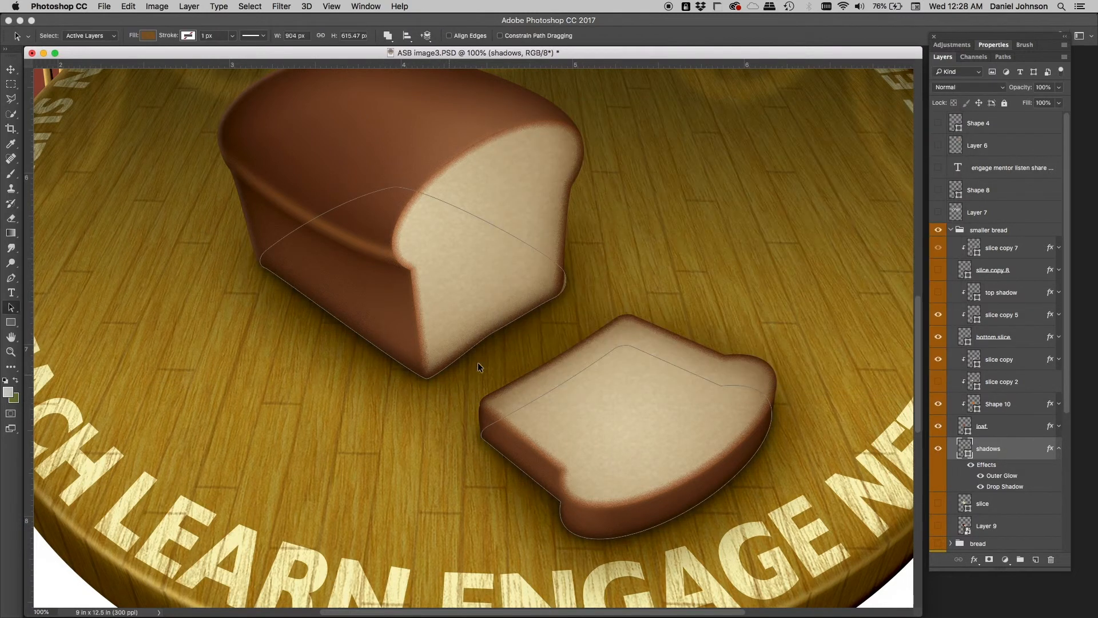